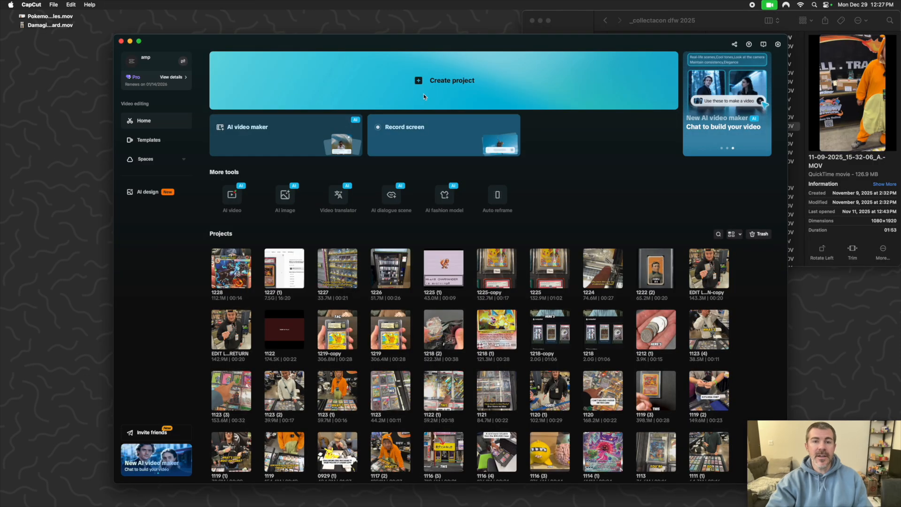
# Create a new project and place 11-09-2025_15-32-06_A.MOV from the _collectacon dfw 2025 folder on the timeline.
pyautogui.click(448, 81)
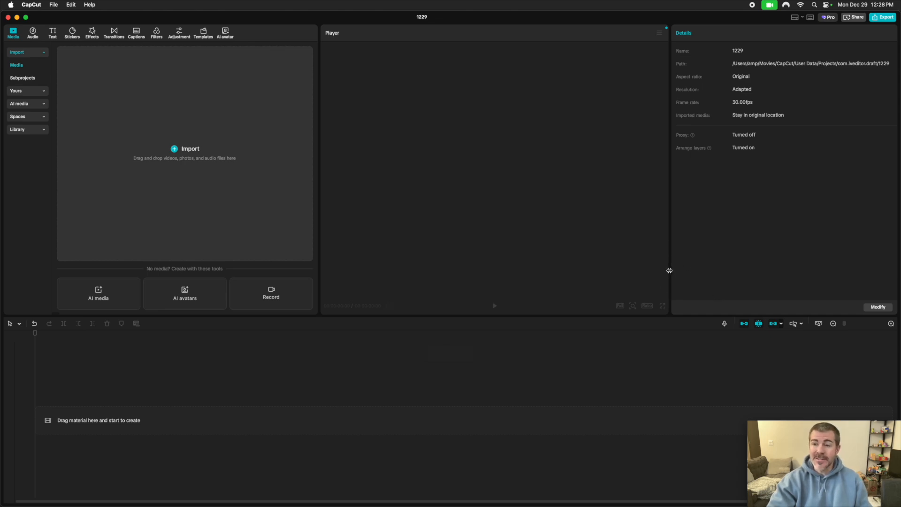
pyautogui.hotkey('ctrl', 'Up')
pyautogui.click(742, 155)
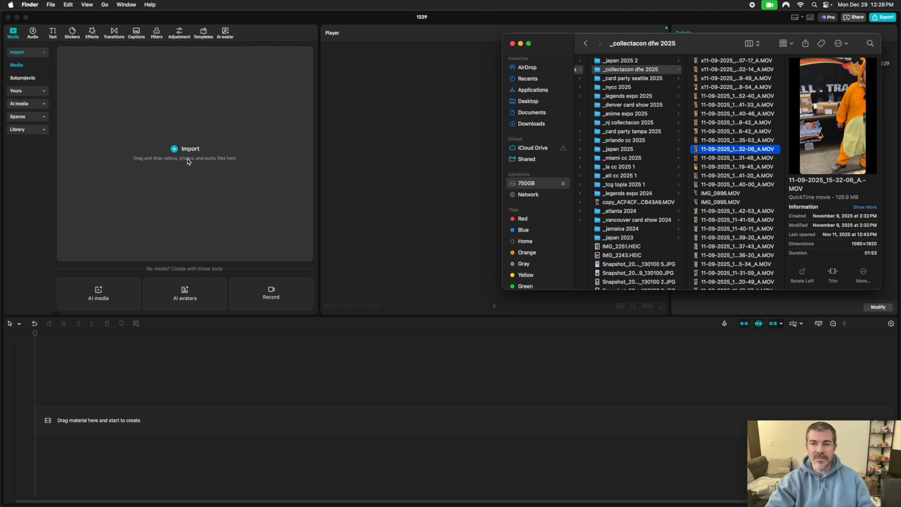
pyautogui.moveTo(728, 149); pyautogui.dragTo(161, 431)
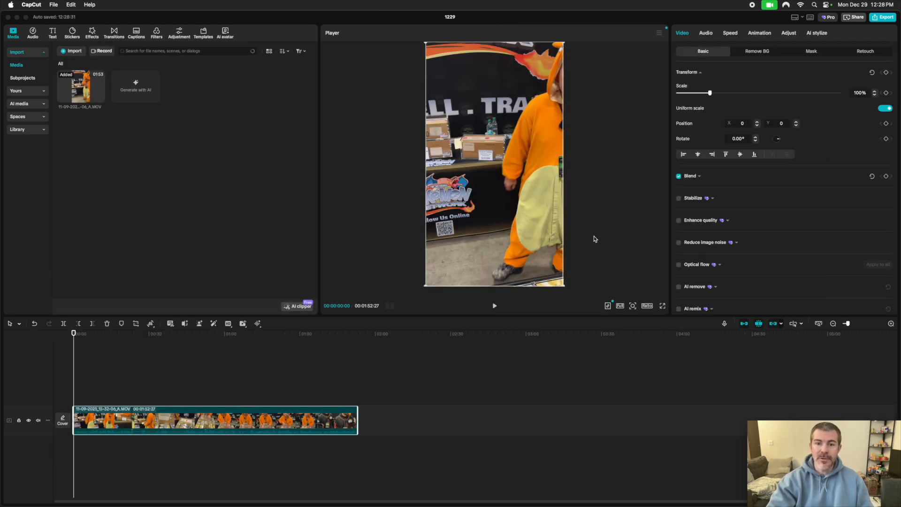
# Set the project's aspect ratio to 9:16.
pyautogui.click(647, 307)
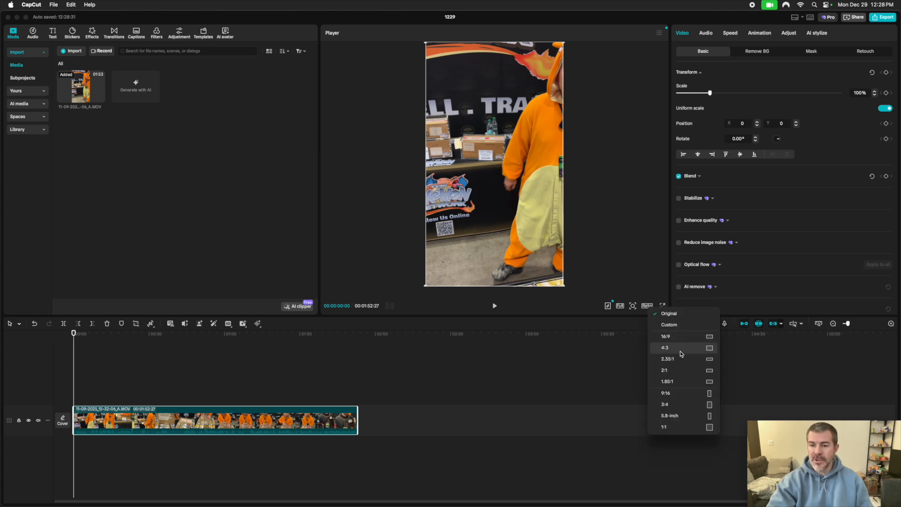
pyautogui.click(684, 394)
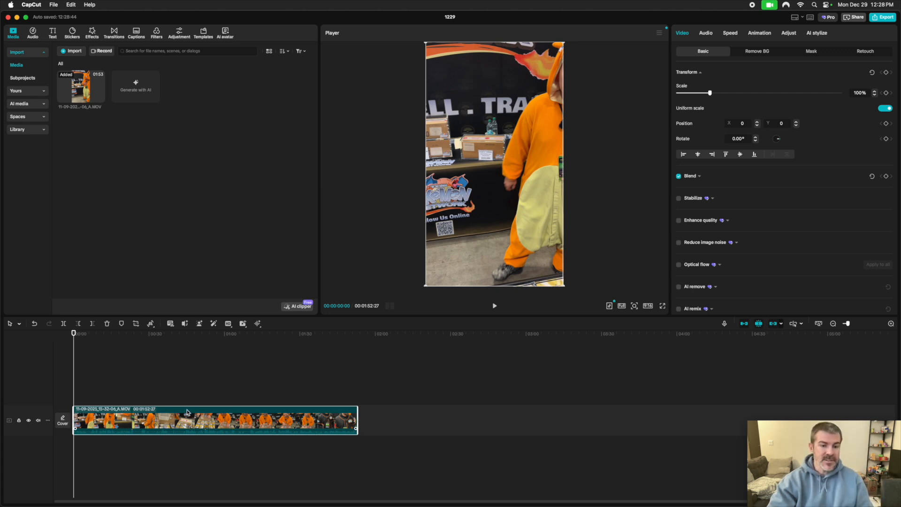
# Preview the opening seconds of the clip and split it at 00:00:01:09.
pyautogui.click(890, 324)
pyautogui.click(891, 324)
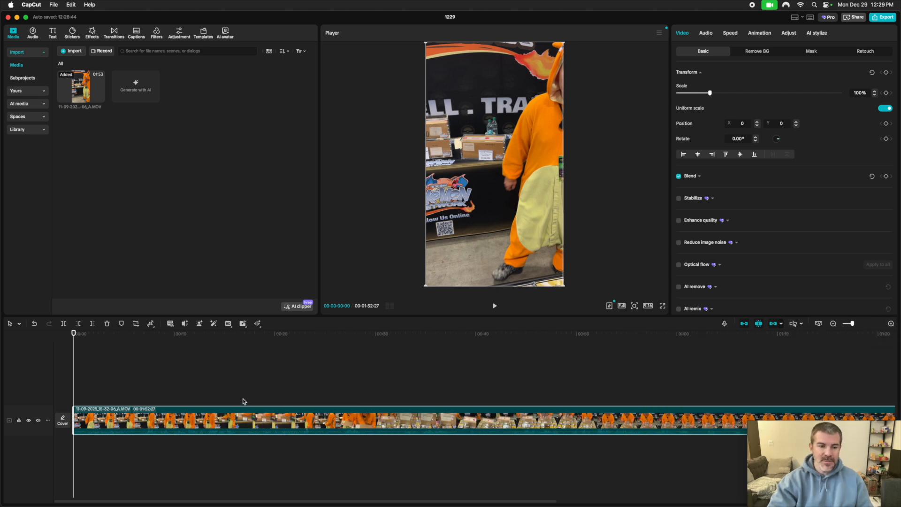
pyautogui.click(143, 420)
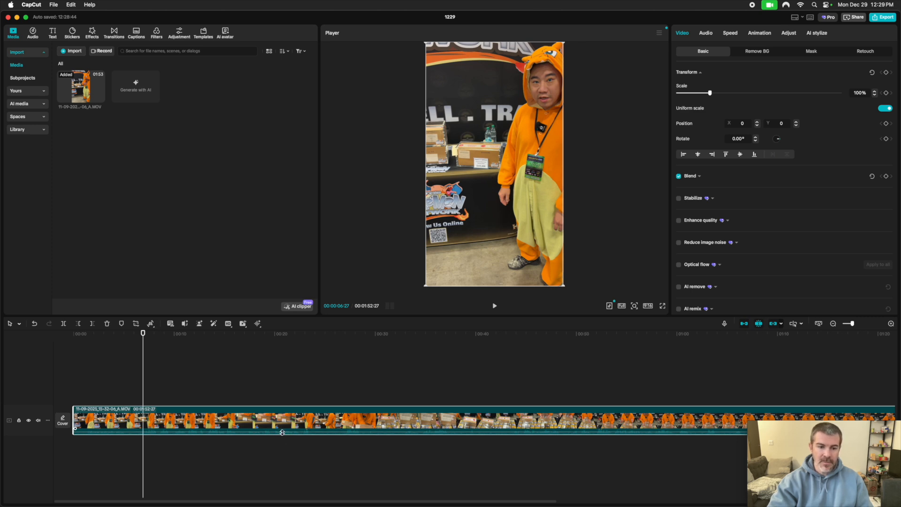
pyautogui.moveTo(282, 432); pyautogui.dragTo(282, 430)
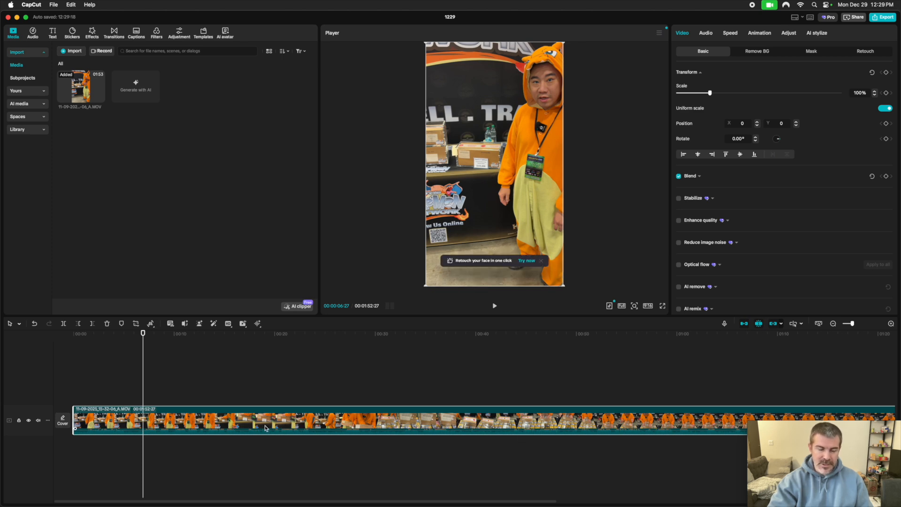
pyautogui.click(82, 408)
pyautogui.click(87, 403)
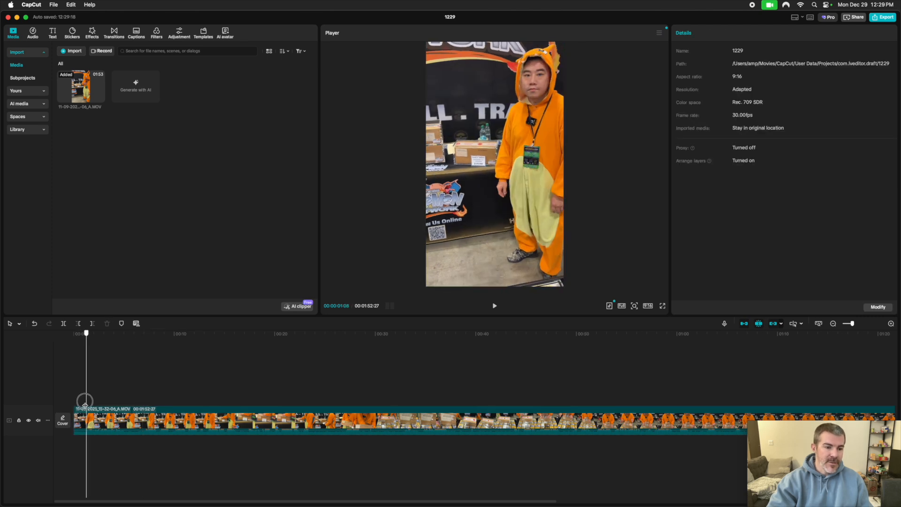
pyautogui.moveTo(87, 403); pyautogui.dragTo(87, 405)
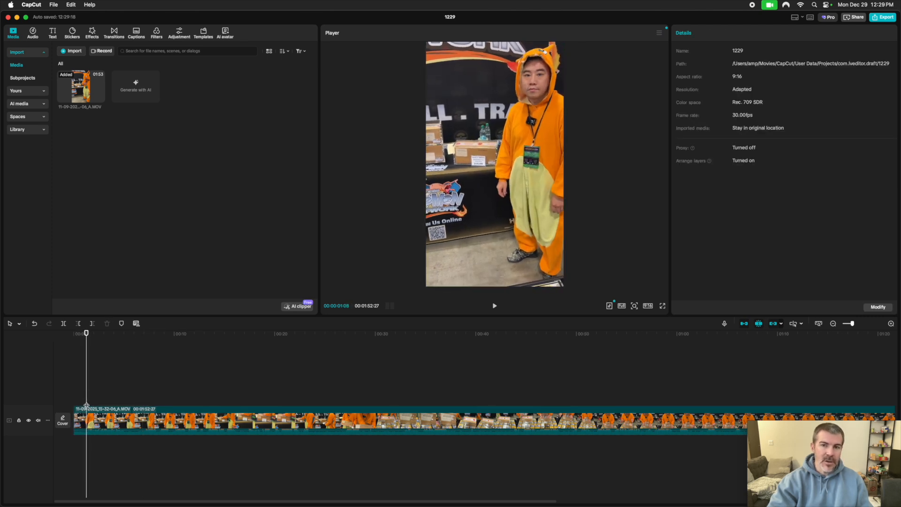
pyautogui.press('space')
pyautogui.press('space')
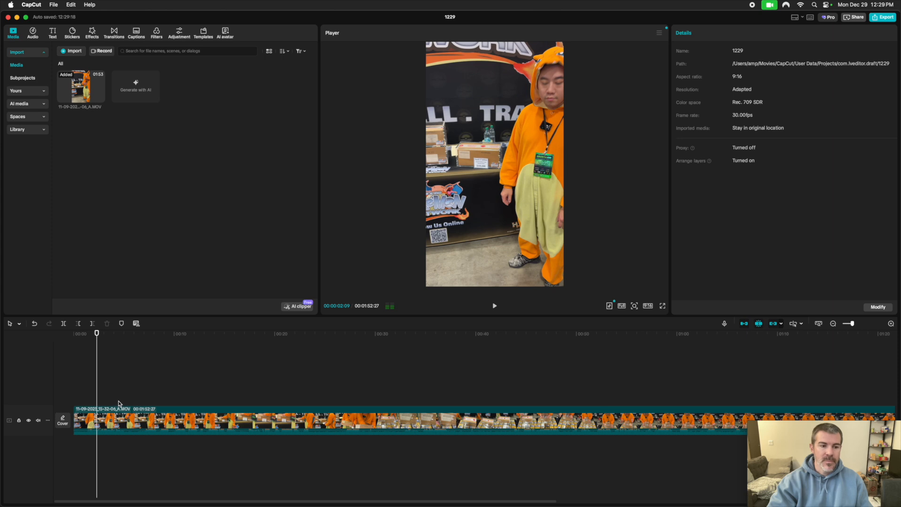
pyautogui.click(87, 397)
pyautogui.moveTo(86, 399); pyautogui.dragTo(87, 400)
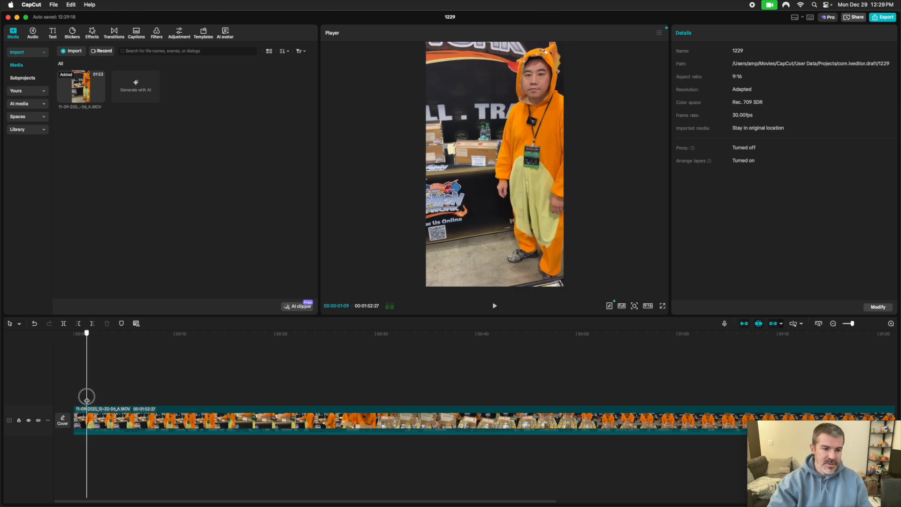
pyautogui.click(87, 415)
pyautogui.press('super+b')
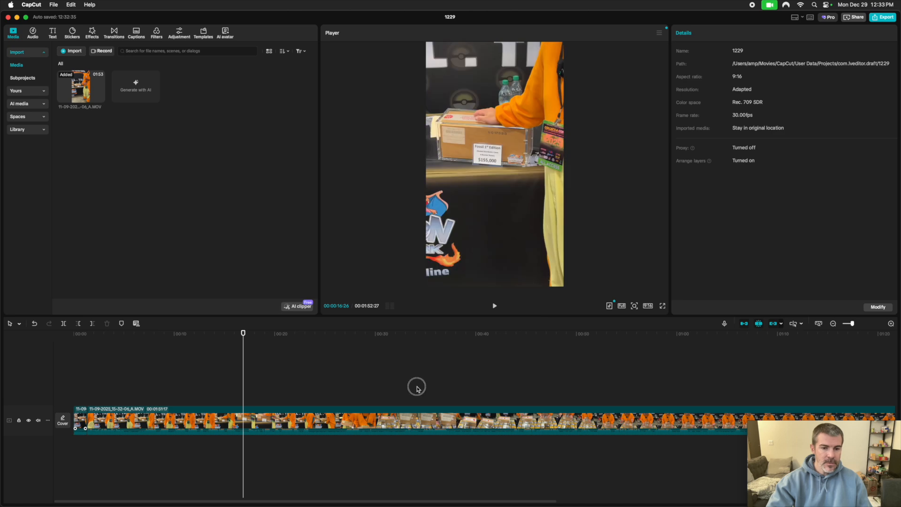
# Split the footage at 00:00:23:16 and delete the short opening segment.
pyautogui.click(417, 386)
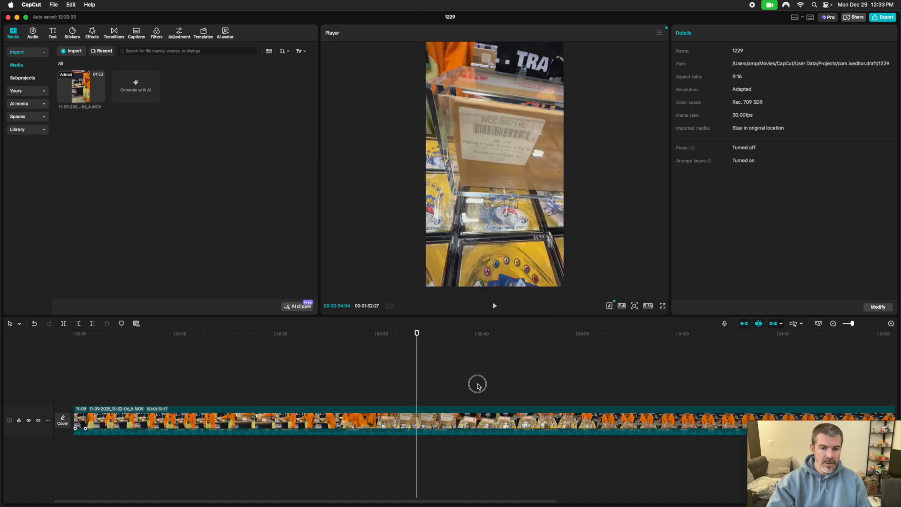
pyautogui.click(347, 388)
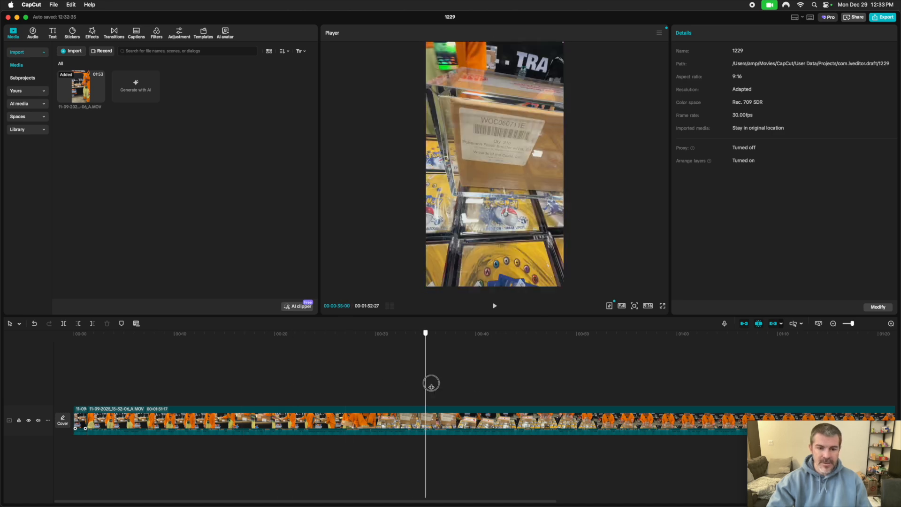
pyautogui.click(311, 412)
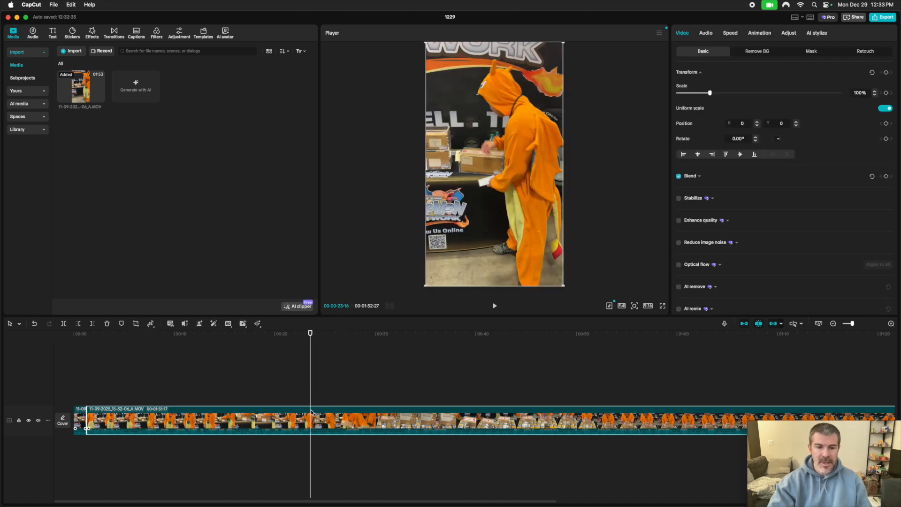
pyautogui.press('super+b')
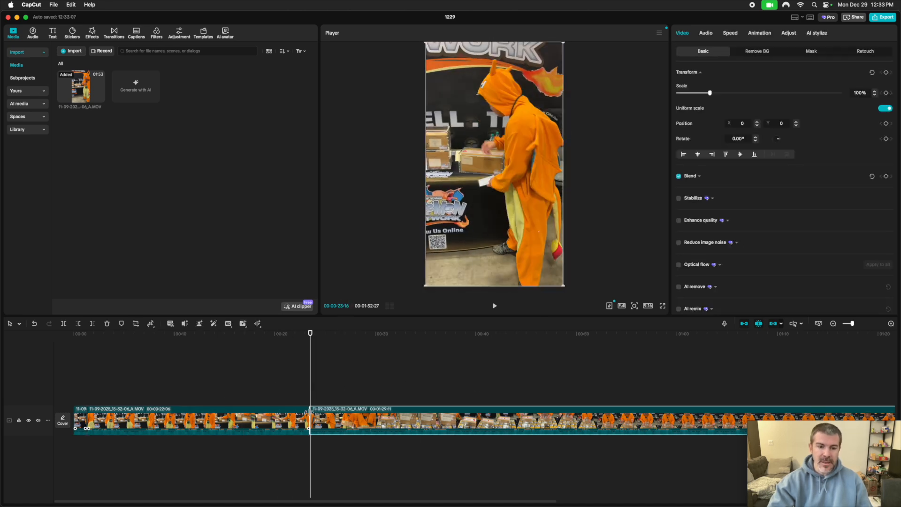
pyautogui.click(82, 414)
pyautogui.press('Delete')
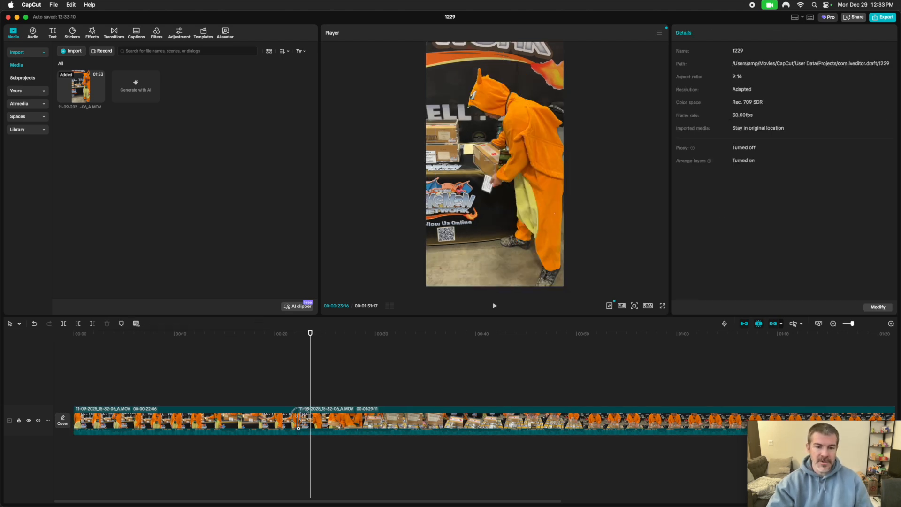
# Try trimming a few seconds off the start of the second segment, and undo the trim.
pyautogui.moveTo(298, 417); pyautogui.dragTo(334, 417)
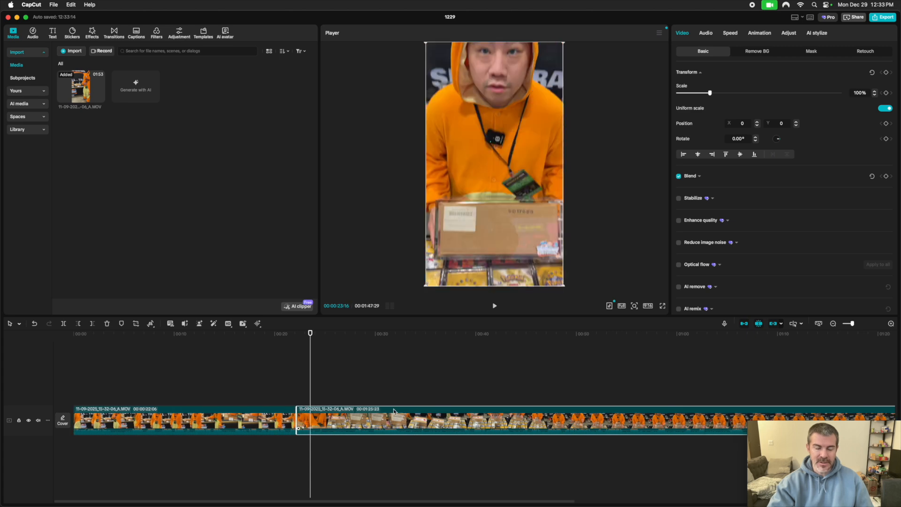
pyautogui.press('super+z')
# Play back the beginning of the timeline and split the first segment at 00:00:03:23.
pyautogui.press('space')
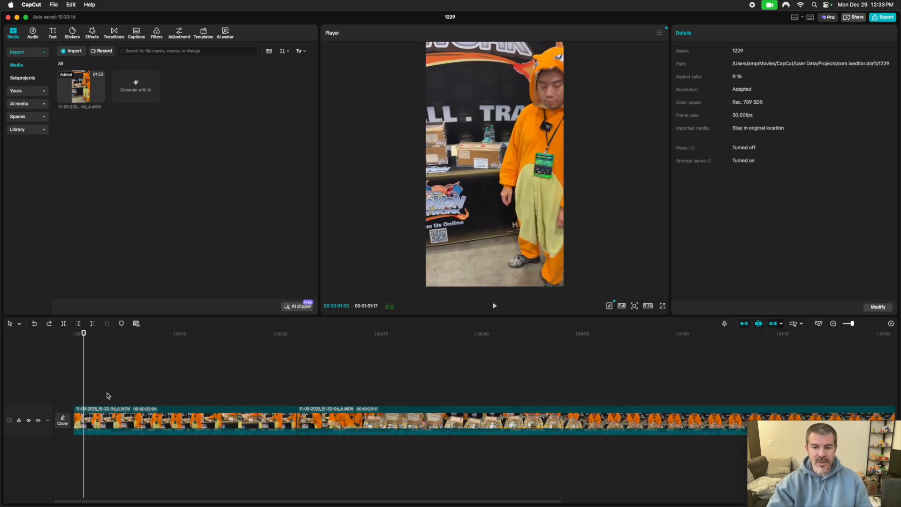
pyautogui.press('space')
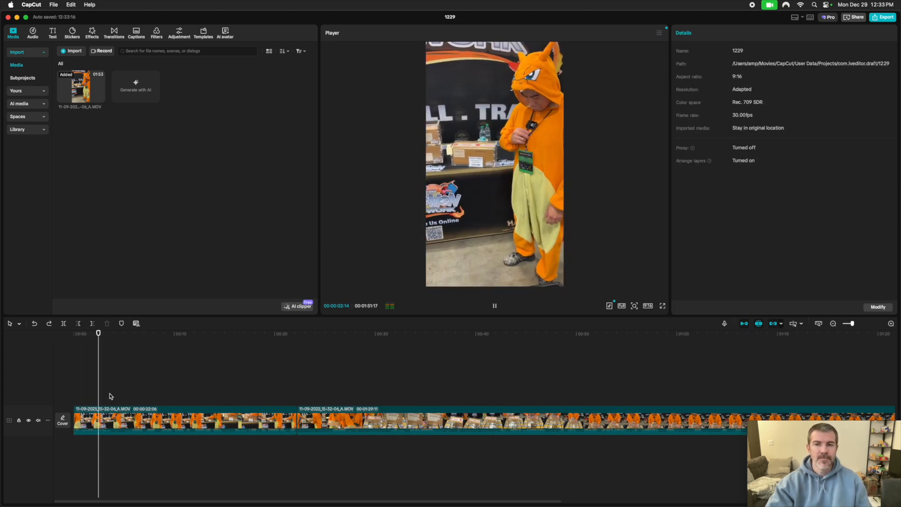
pyautogui.press('space')
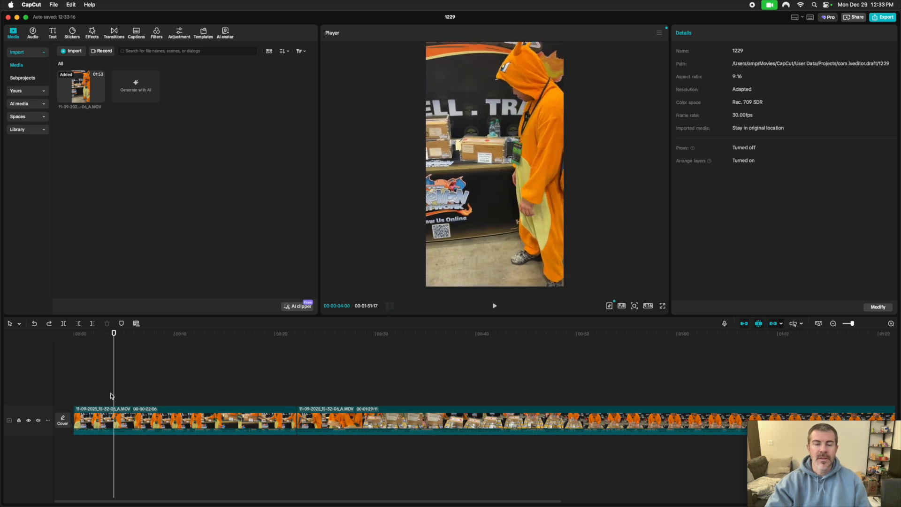
pyautogui.press('space')
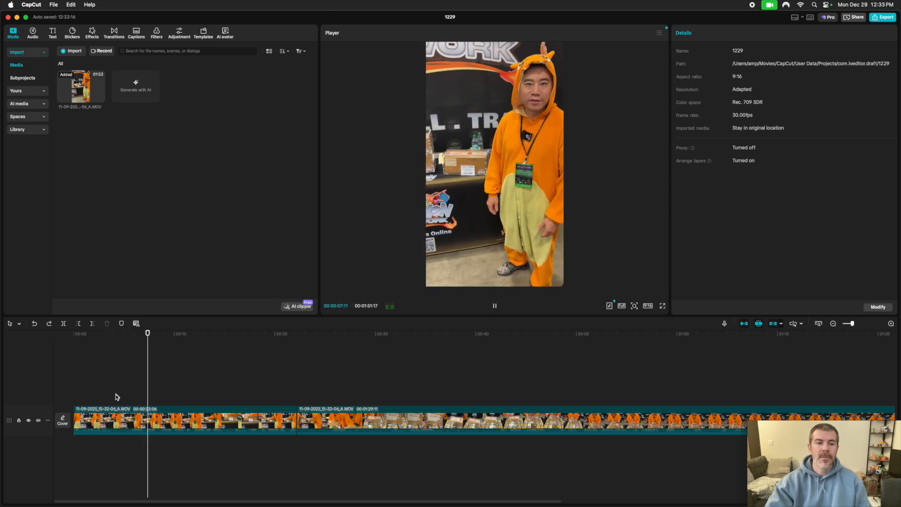
pyautogui.click(92, 394)
pyautogui.press('space')
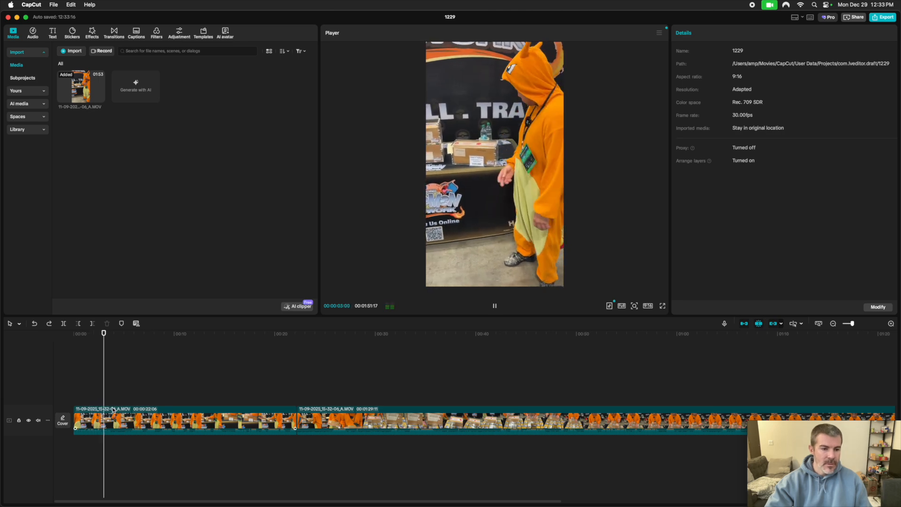
pyautogui.press('space')
pyautogui.press('super+b')
pyautogui.click(111, 412)
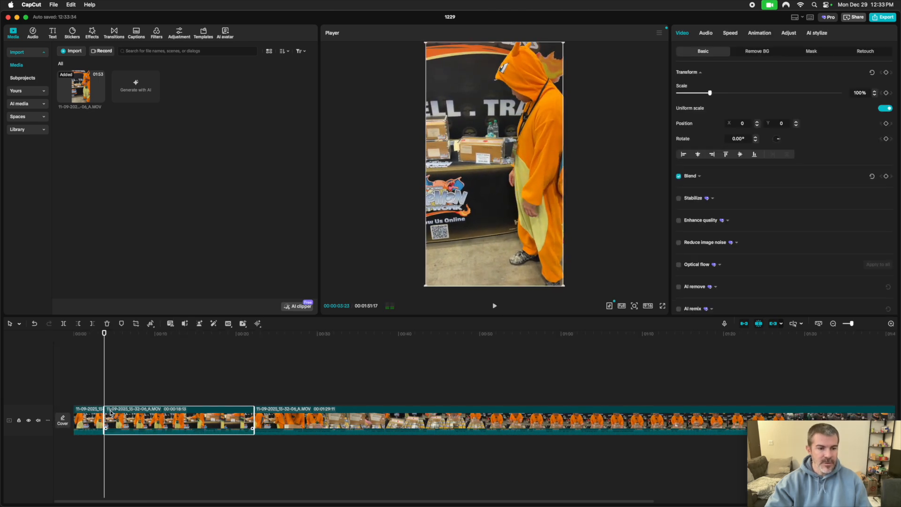
# Split the second segment at 00:00:14:28 and move the piece after the cut onto an upper track at the timeline's start.
pyautogui.press('super+=')
pyautogui.click(317, 400)
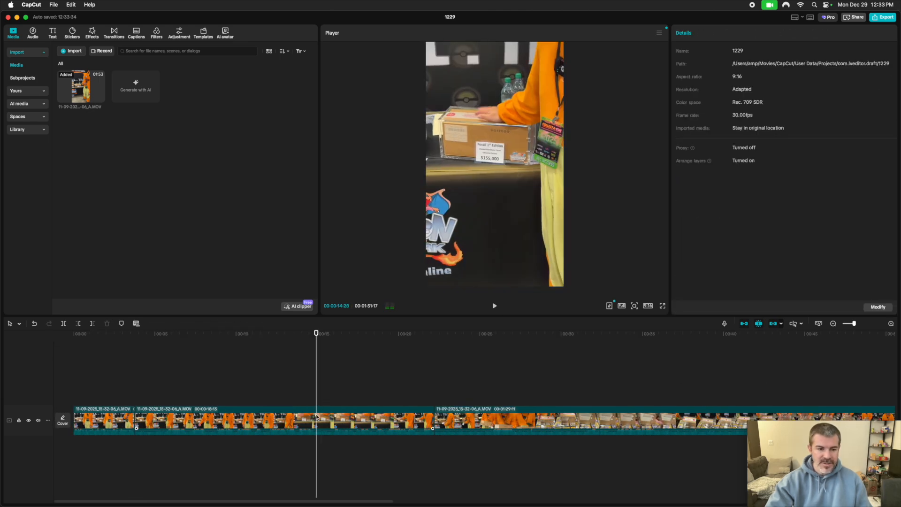
pyautogui.click(317, 416)
pyautogui.rightClick(317, 416)
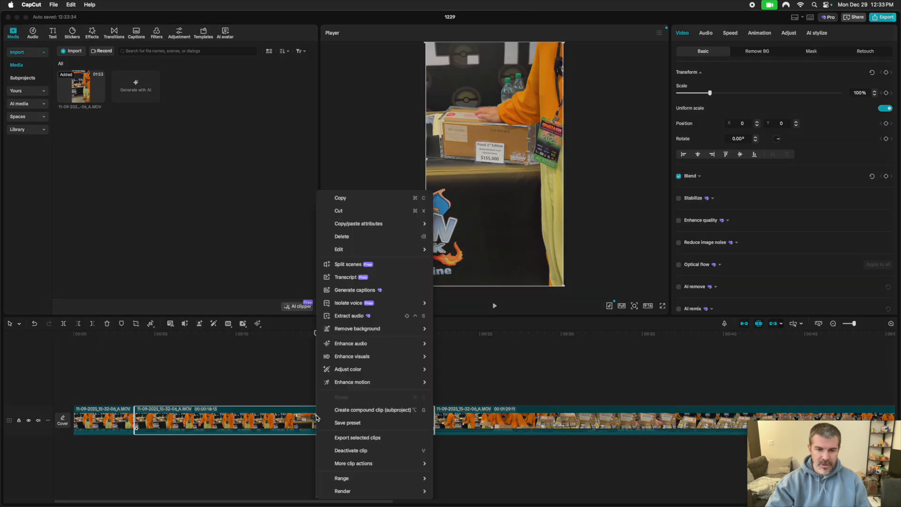
pyautogui.click(285, 391)
pyautogui.press('super+b')
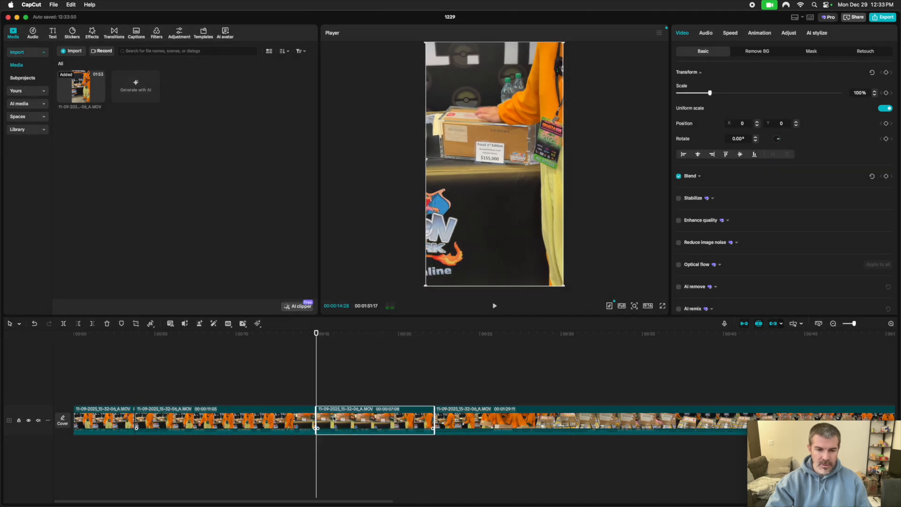
pyautogui.moveTo(320, 416); pyautogui.dragTo(85, 392)
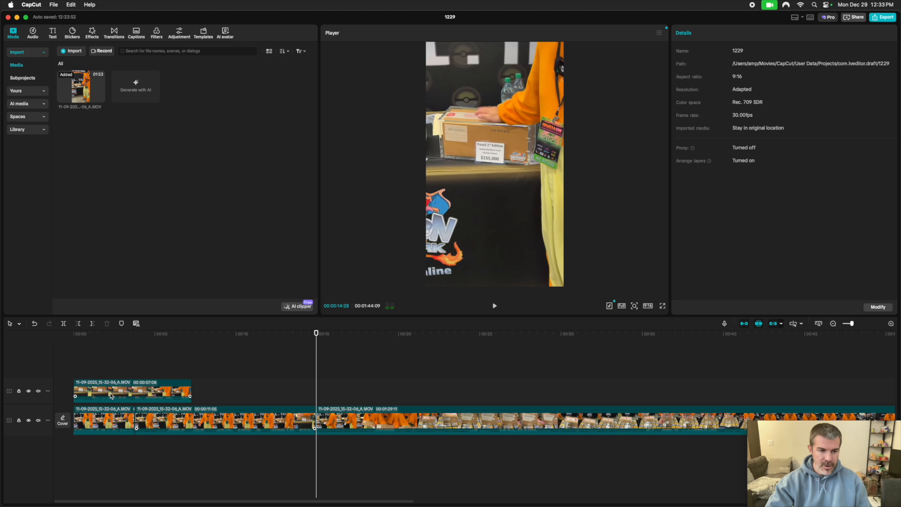
# Extract the audio from the overlay clip on the upper track and delete the extracted audio.
pyautogui.click(115, 402)
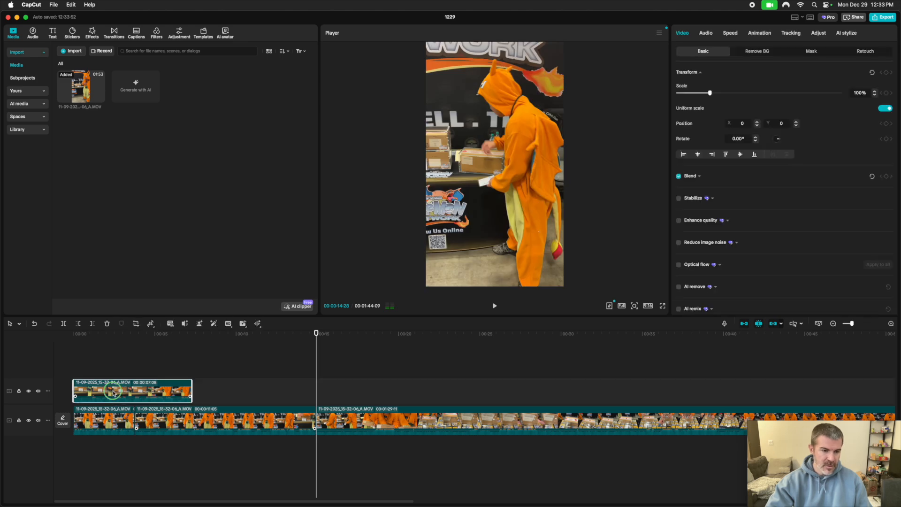
pyautogui.rightClick(113, 393)
pyautogui.moveTo(168, 346)
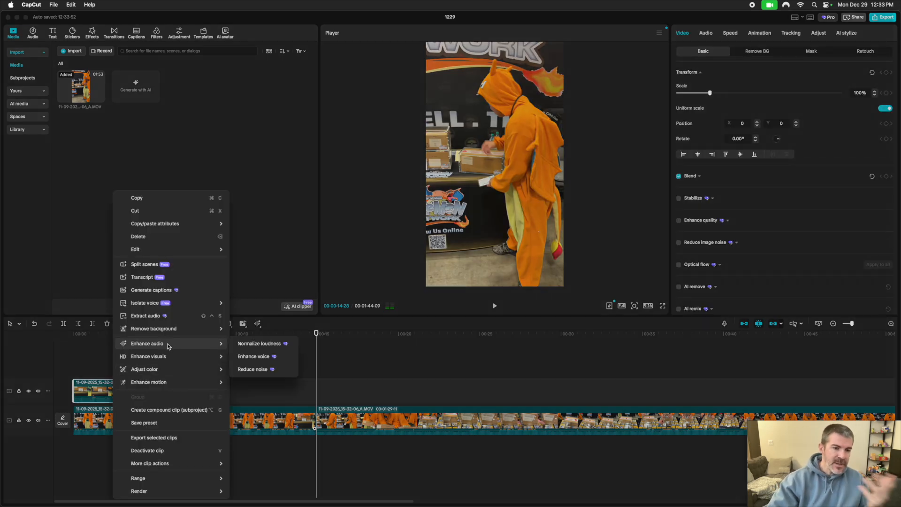
pyautogui.moveTo(171, 370)
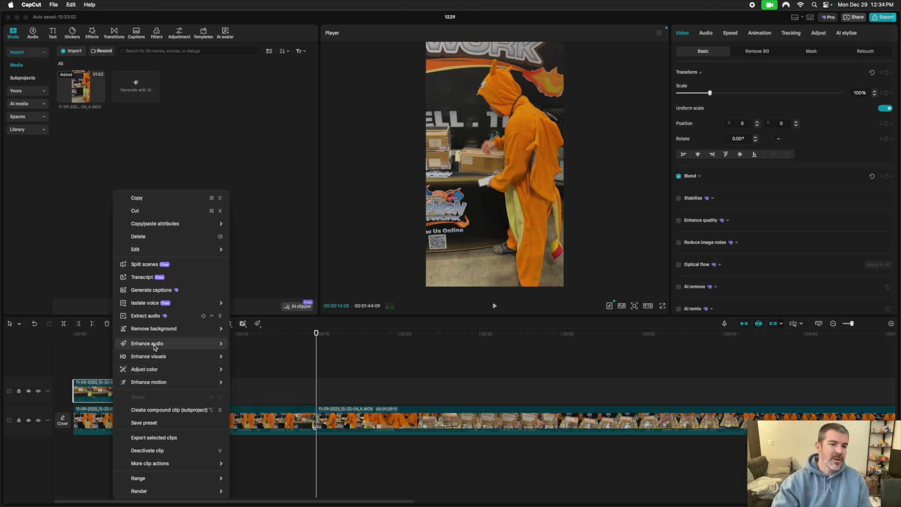
pyautogui.click(194, 315)
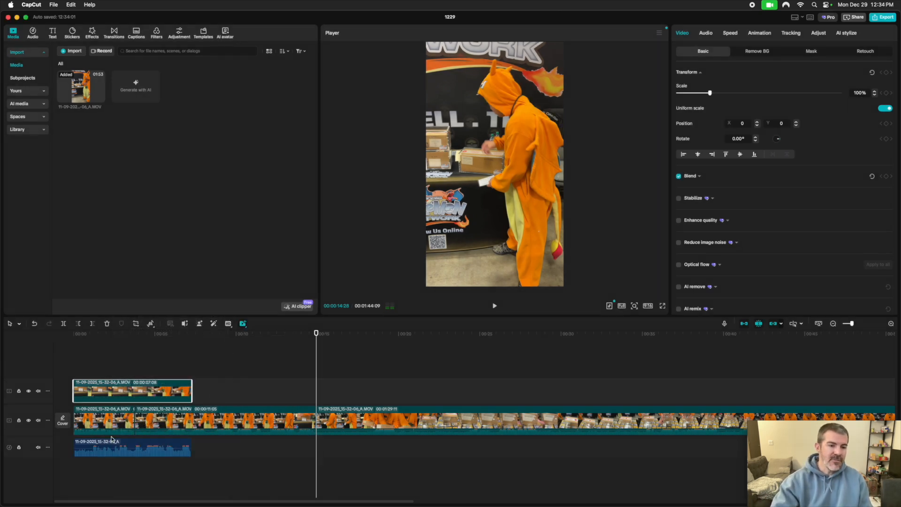
pyautogui.click(122, 447)
pyautogui.press('Delete')
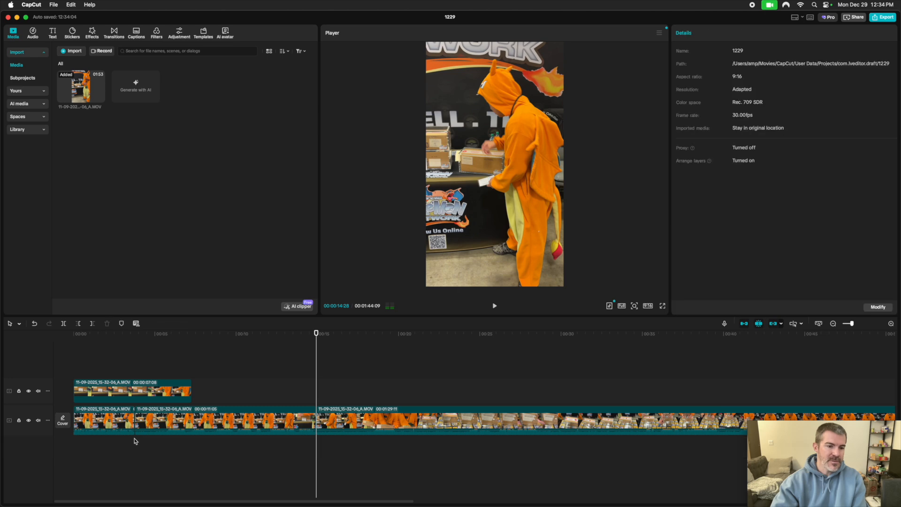
# Shorten the overlay clip on the upper track so it ends together with the opening segment below it.
pyautogui.click(128, 389)
pyautogui.hotkey('ctrl', 'z')
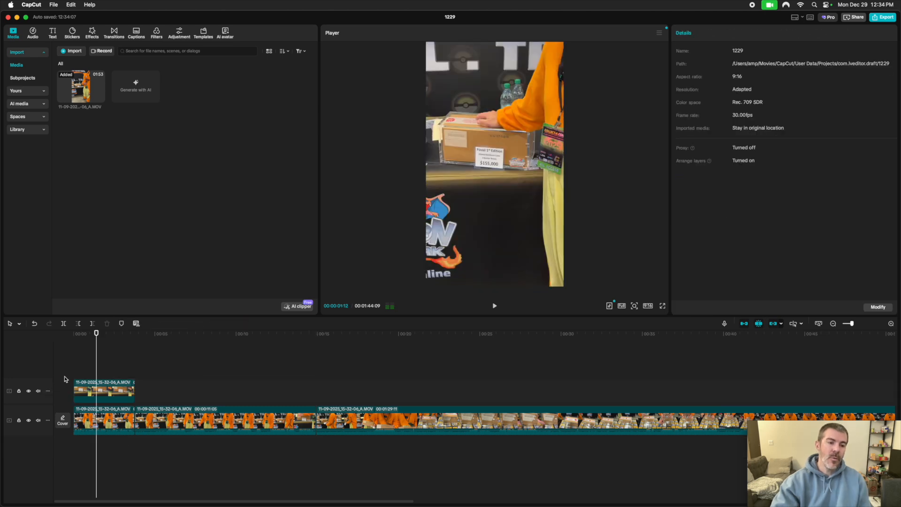
# Enlarge the overlay clip to 144% and shift it horizontally to X 221 so the price sign fills the frame better.
pyautogui.press('space')
pyautogui.press('space')
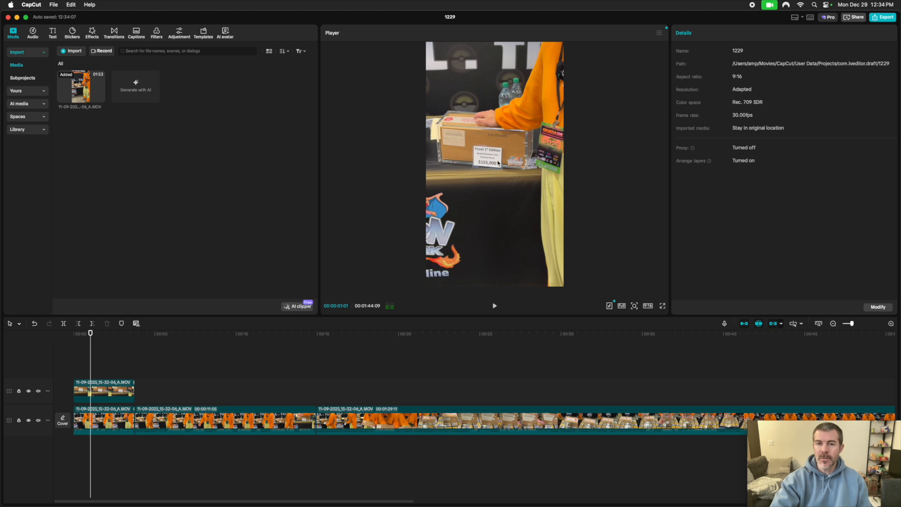
pyautogui.click(100, 391)
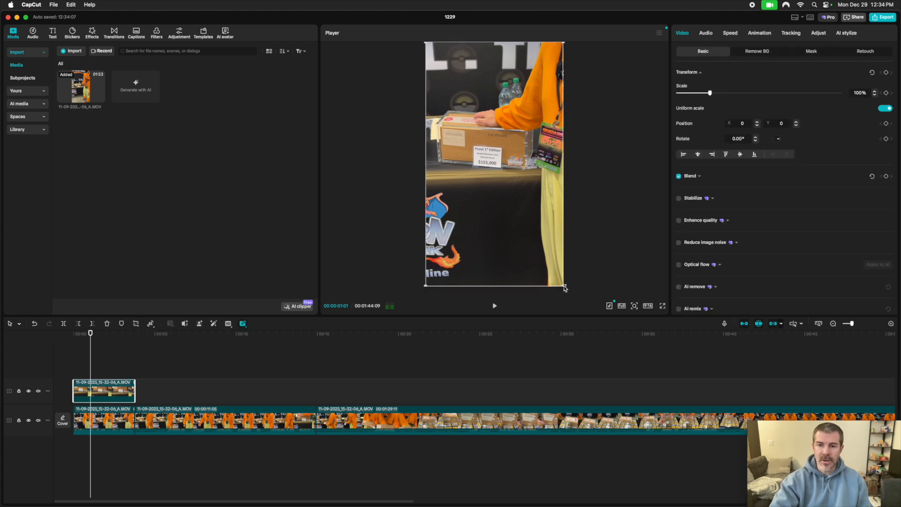
pyautogui.moveTo(565, 287); pyautogui.dragTo(590, 293)
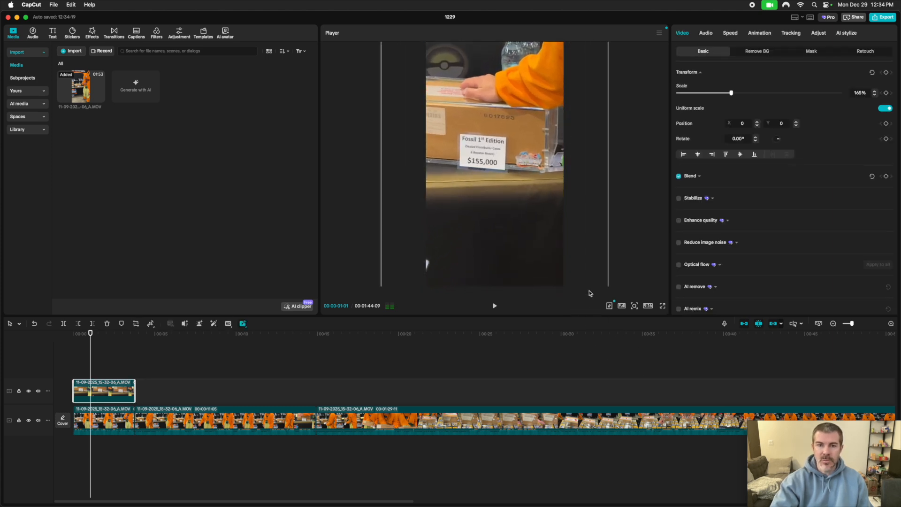
pyautogui.moveTo(601, 256); pyautogui.dragTo(619, 254)
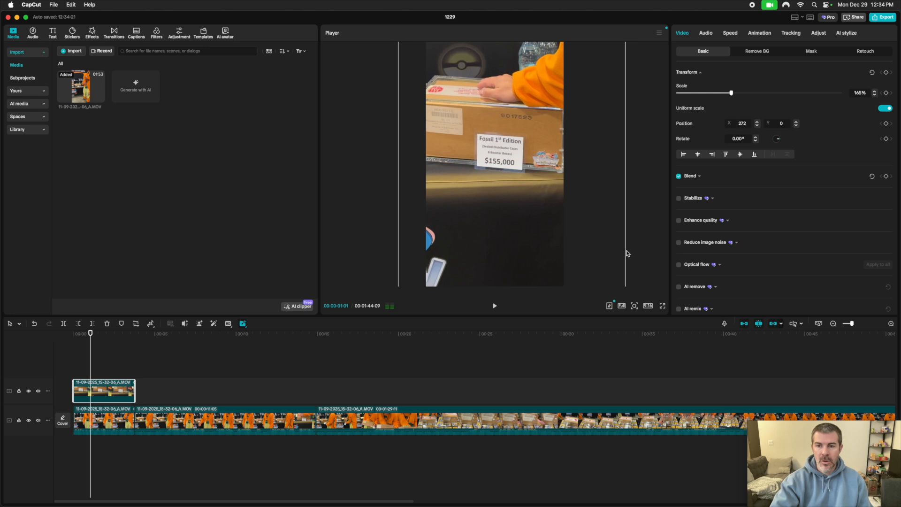
pyautogui.moveTo(731, 92); pyautogui.dragTo(724, 93)
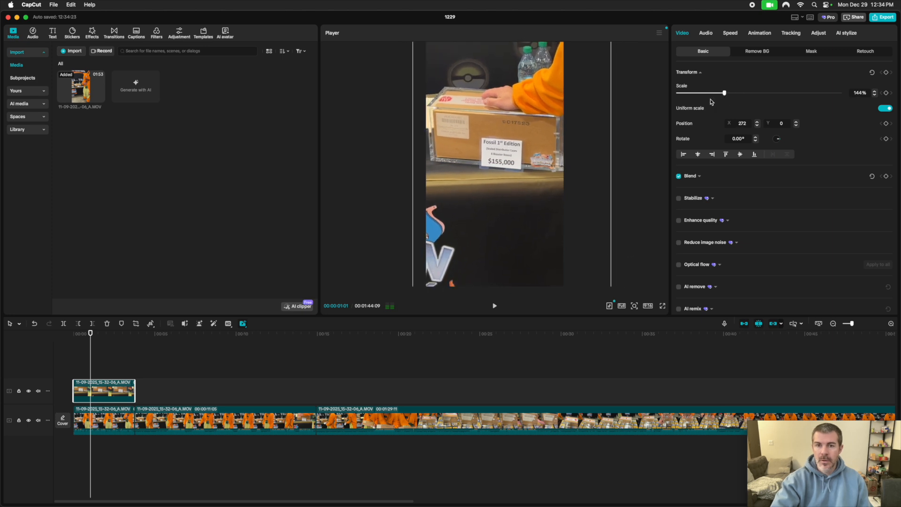
pyautogui.moveTo(496, 142); pyautogui.dragTo(497, 143)
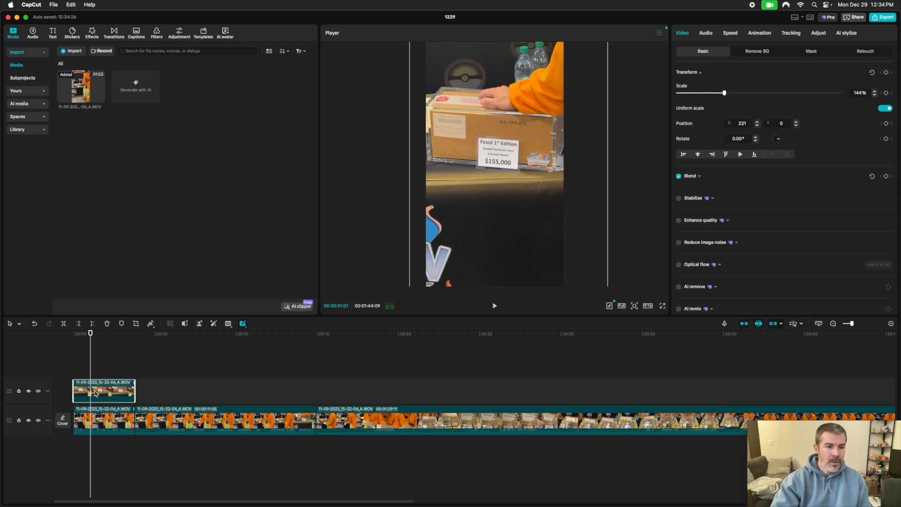
# Play back the opening from the start with the enlarged overlay clip.
pyautogui.click(58, 374)
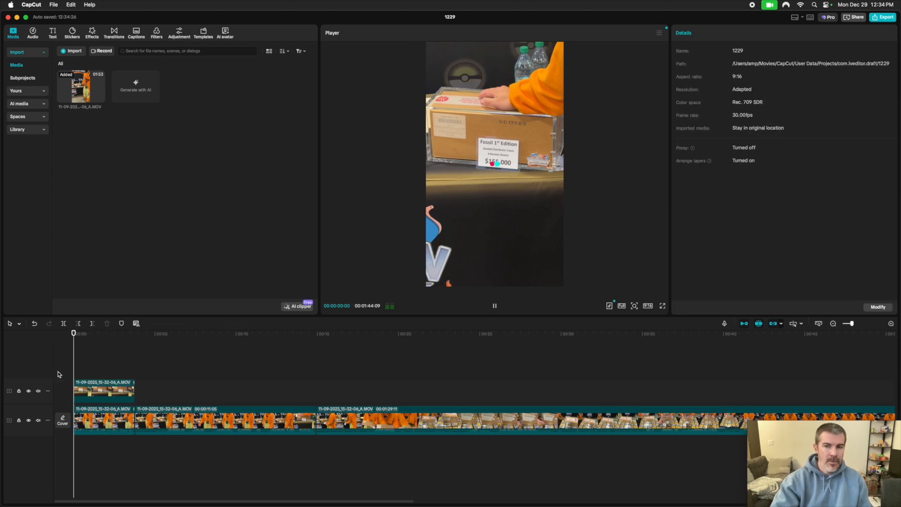
pyautogui.press('space')
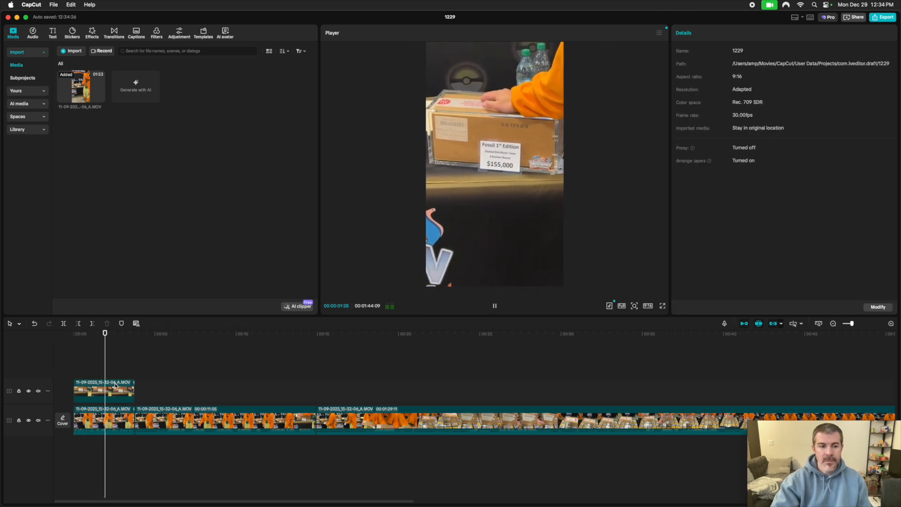
pyautogui.press('space')
# Move the overlay clip aside, play the opening without it, and return the clip to the timeline's start.
pyautogui.moveTo(99, 391); pyautogui.dragTo(209, 391)
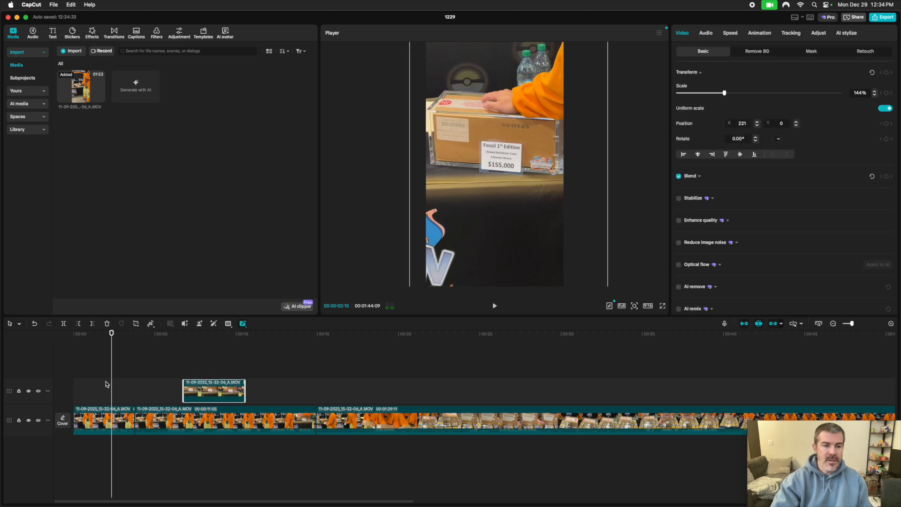
pyautogui.click(71, 374)
pyautogui.press('space')
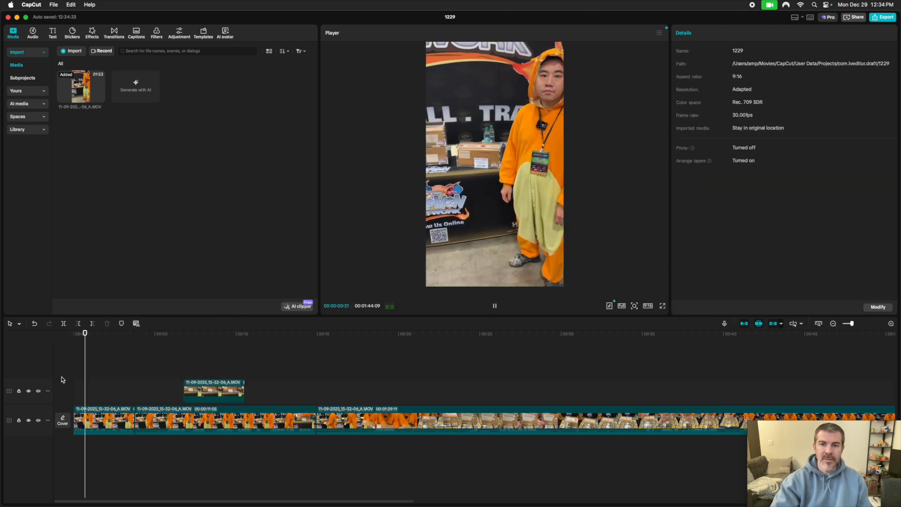
pyautogui.press('space')
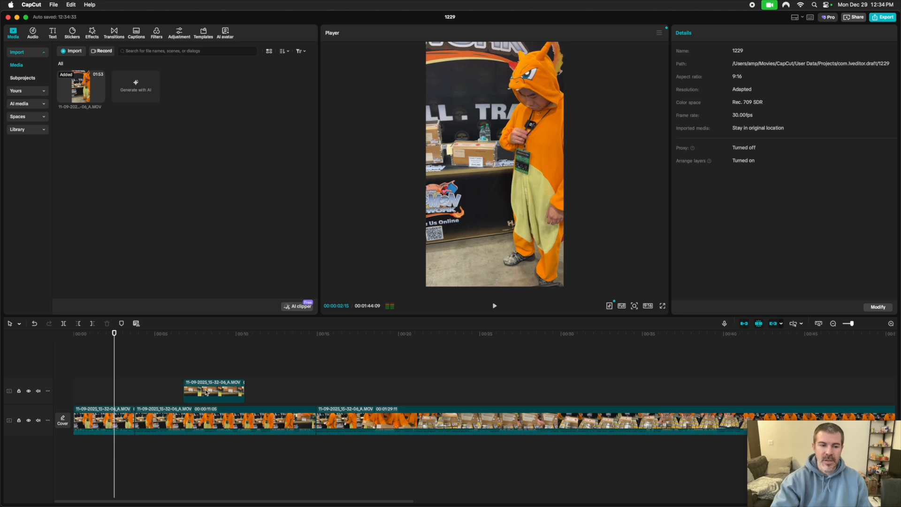
pyautogui.moveTo(204, 389); pyautogui.dragTo(95, 390)
# Replay the opening, try placing the second segment on a track above the overlay clip, and undo that move.
pyautogui.click(67, 382)
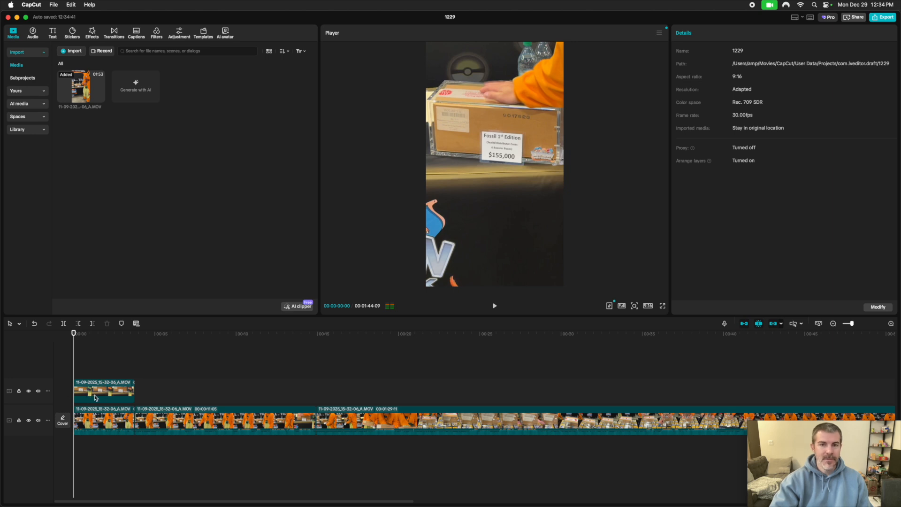
pyautogui.press('space')
pyautogui.press('space')
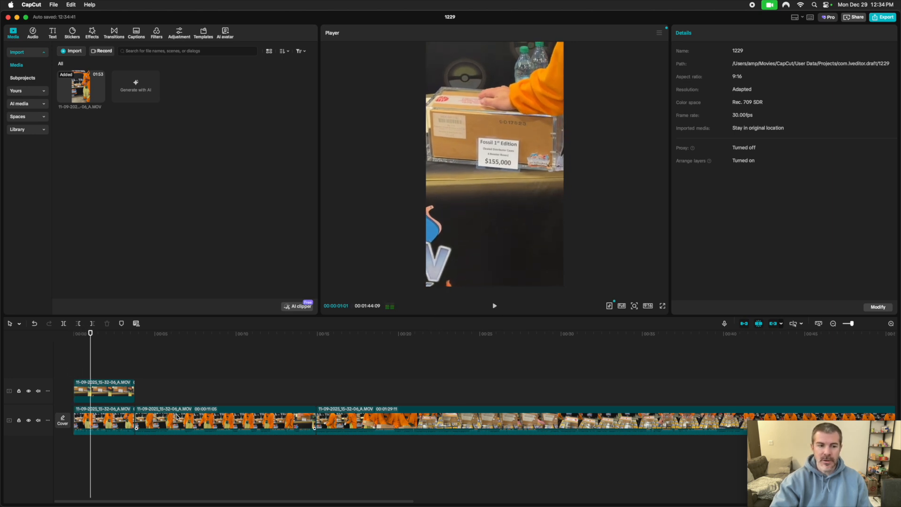
pyautogui.moveTo(177, 416); pyautogui.dragTo(91, 360)
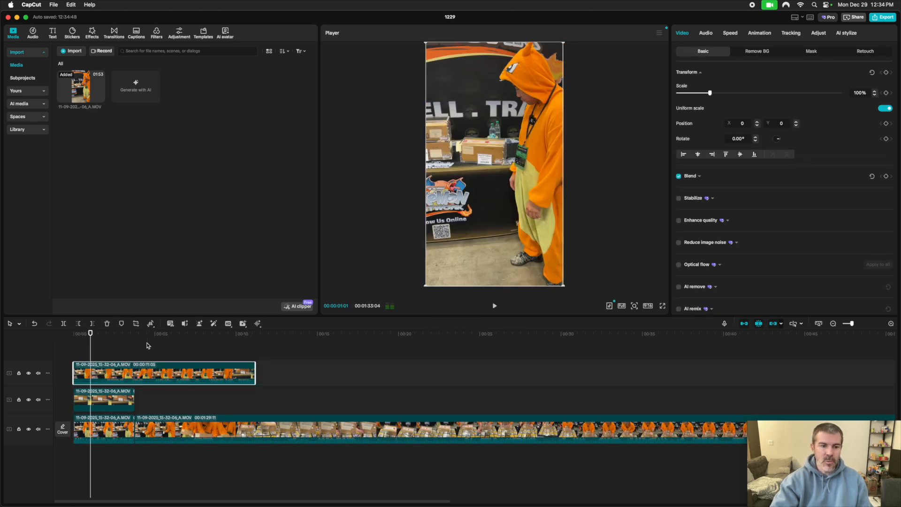
pyautogui.press('super+z')
# Play past the opening segment and remove the start of the second segment up to 00:00:05:21.
pyautogui.click(131, 381)
pyautogui.press('space')
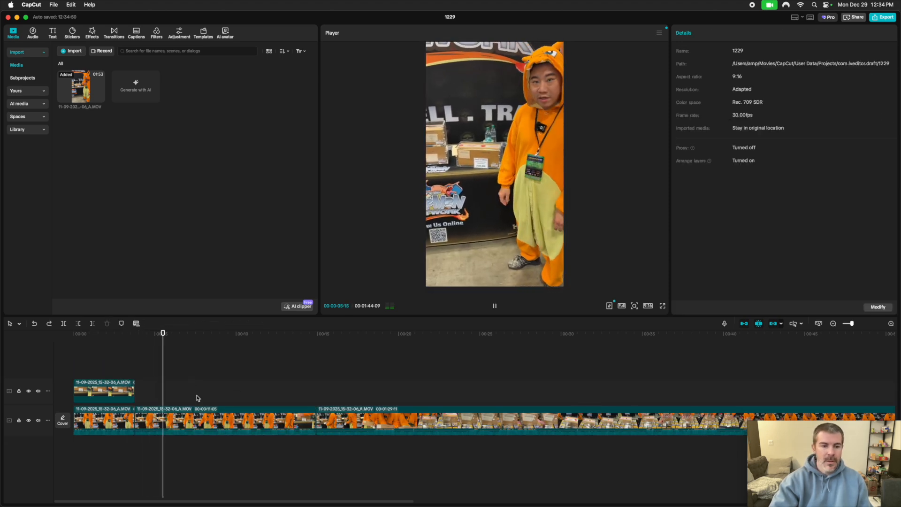
pyautogui.click(168, 396)
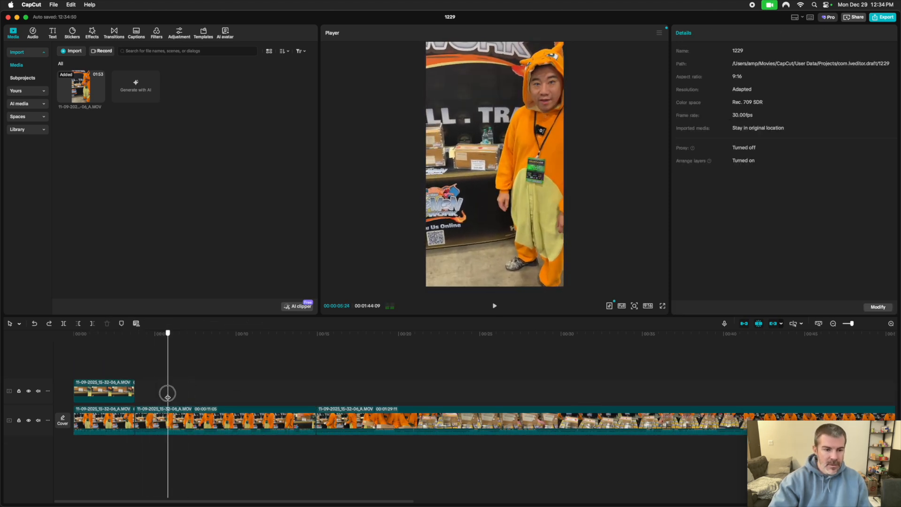
pyautogui.moveTo(168, 397); pyautogui.dragTo(166, 398)
pyautogui.click(166, 417)
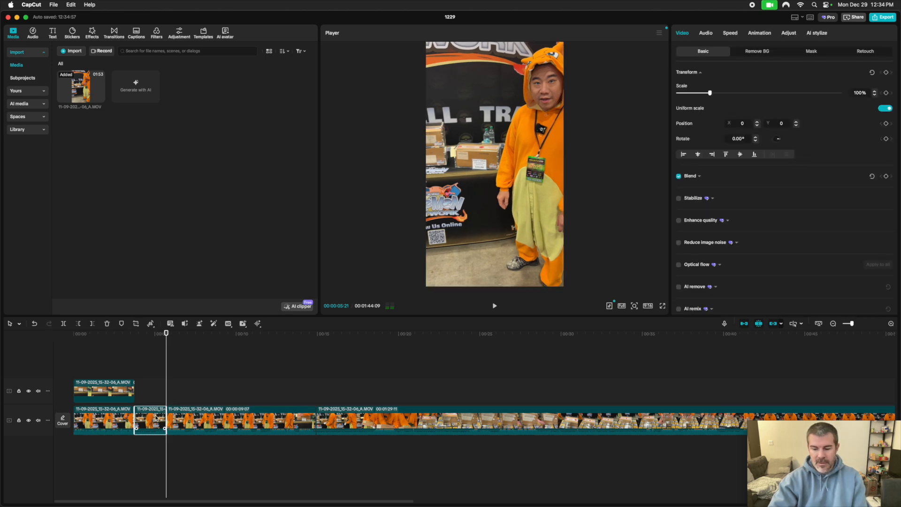
pyautogui.press('q')
# Play the second segment, split it at 00:00:06:06, and cut out the short stretch of footage after that point.
pyautogui.click(132, 377)
pyautogui.press('space')
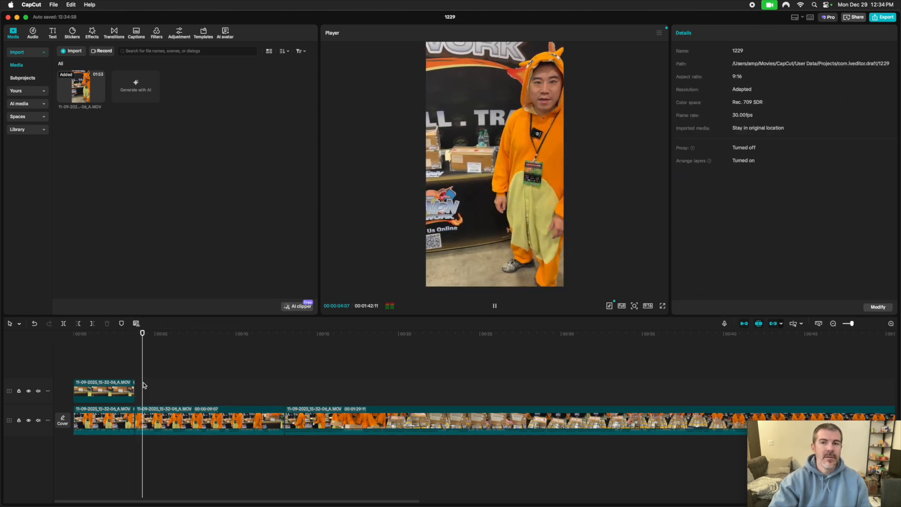
pyautogui.press('space')
pyautogui.press('space')
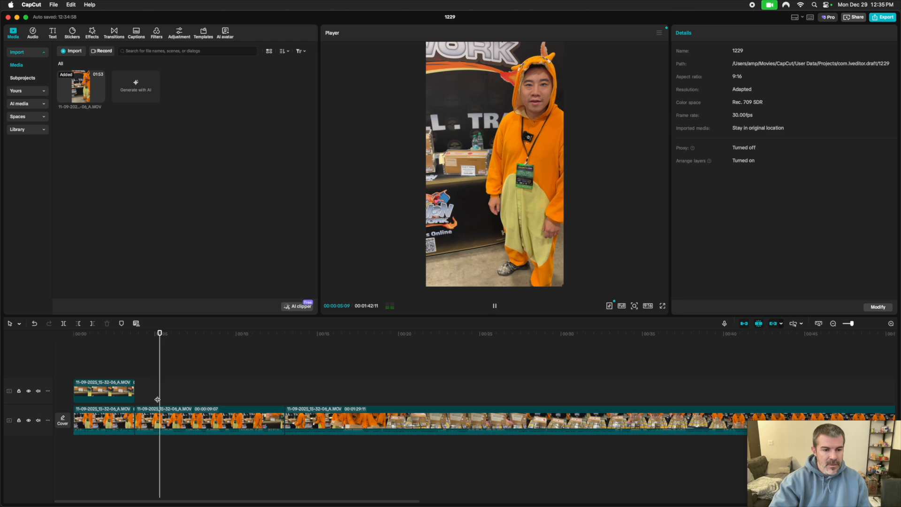
pyautogui.press('space')
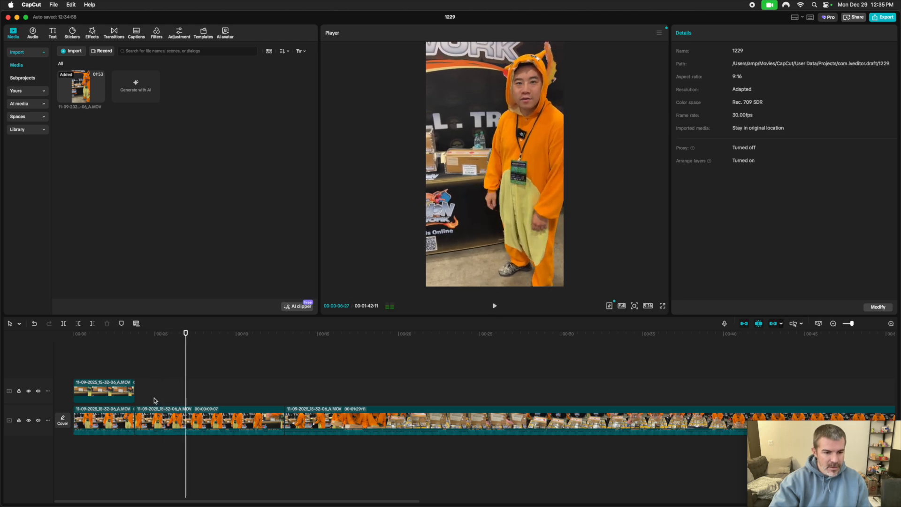
pyautogui.moveTo(180, 399); pyautogui.dragTo(186, 417)
pyautogui.click(177, 412)
pyautogui.press('super+b')
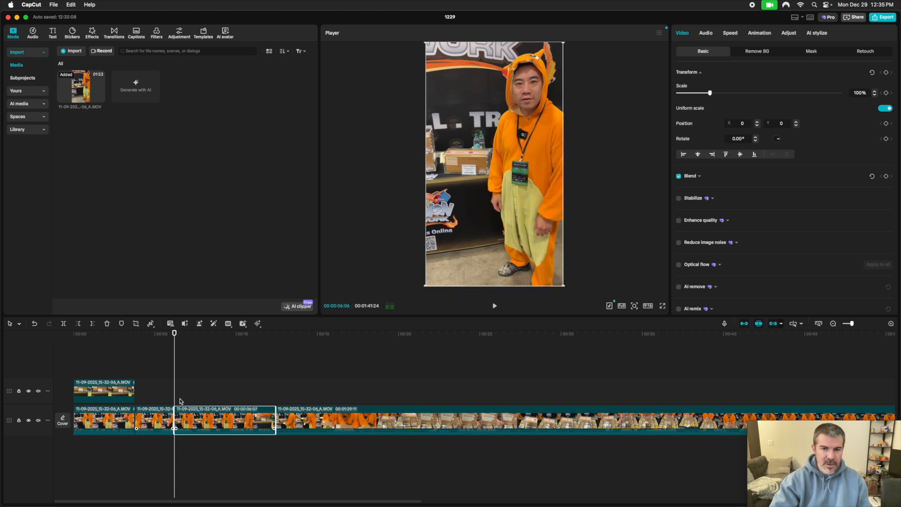
# Play on through the third segment, split it, and trim the unwanted footage on both sides of the cut.
pyautogui.press('space')
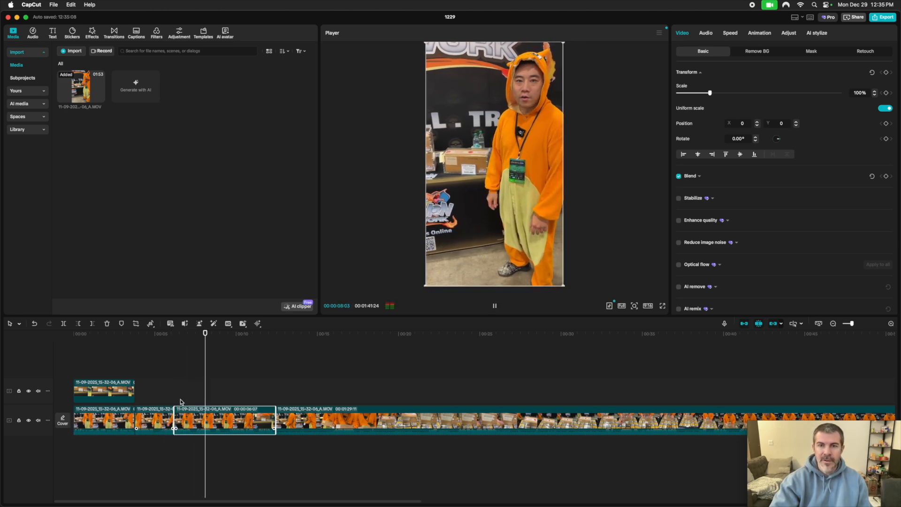
pyautogui.press('super+b')
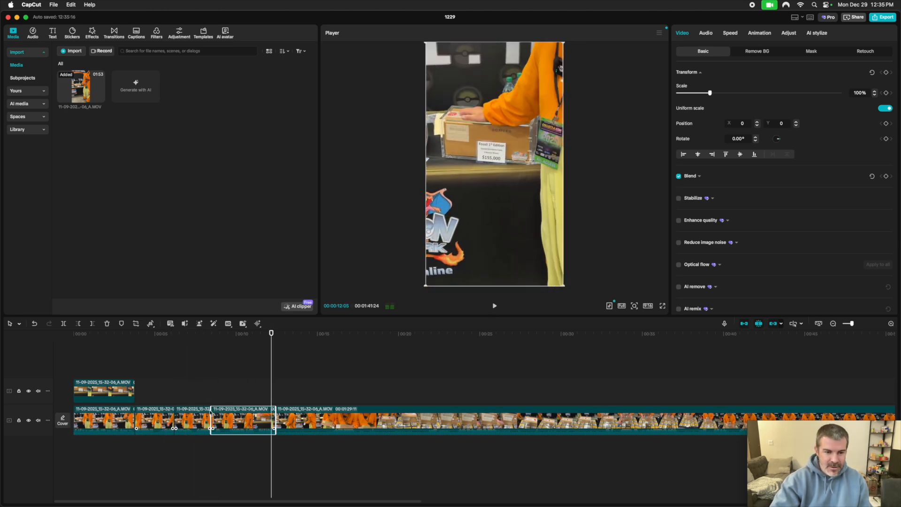
pyautogui.click(193, 402)
pyautogui.click(200, 404)
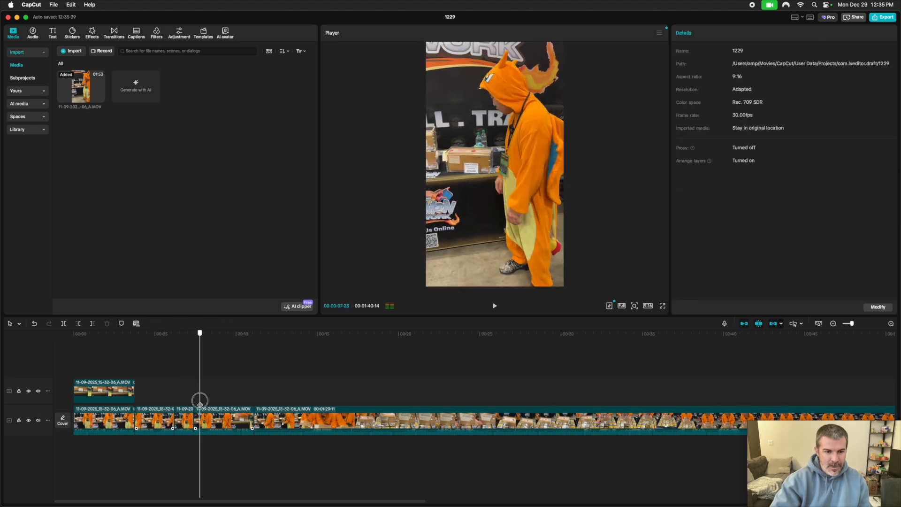
pyautogui.moveTo(198, 419); pyautogui.dragTo(210, 418)
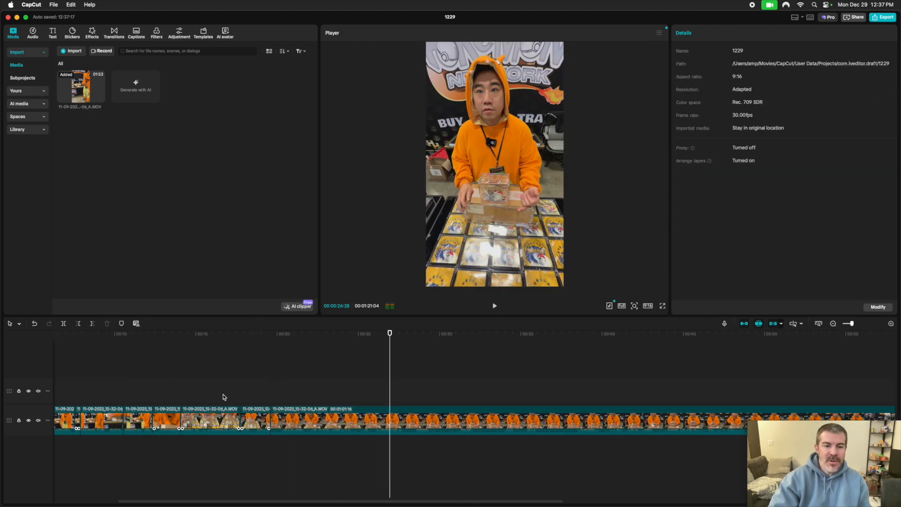
# Review the footage around the last cut and delete the long remaining segment at the timeline's end.
pyautogui.click(223, 397)
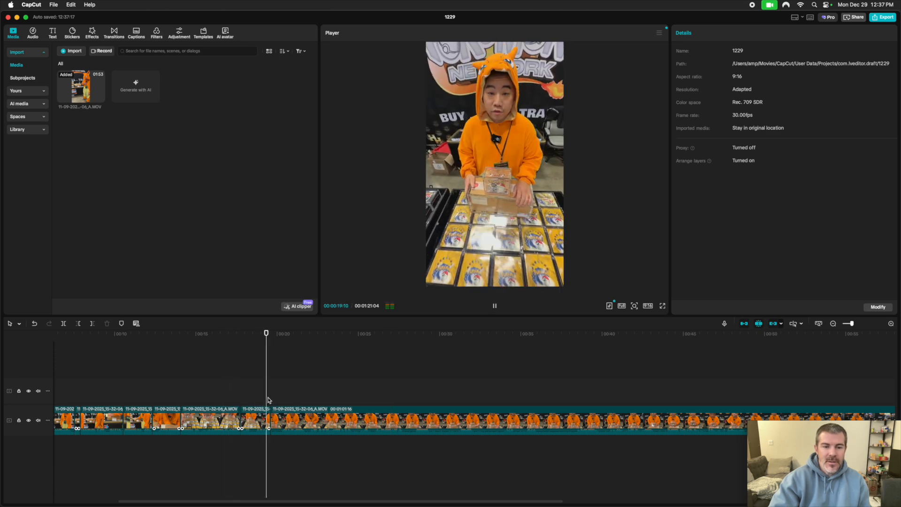
pyautogui.click(350, 399)
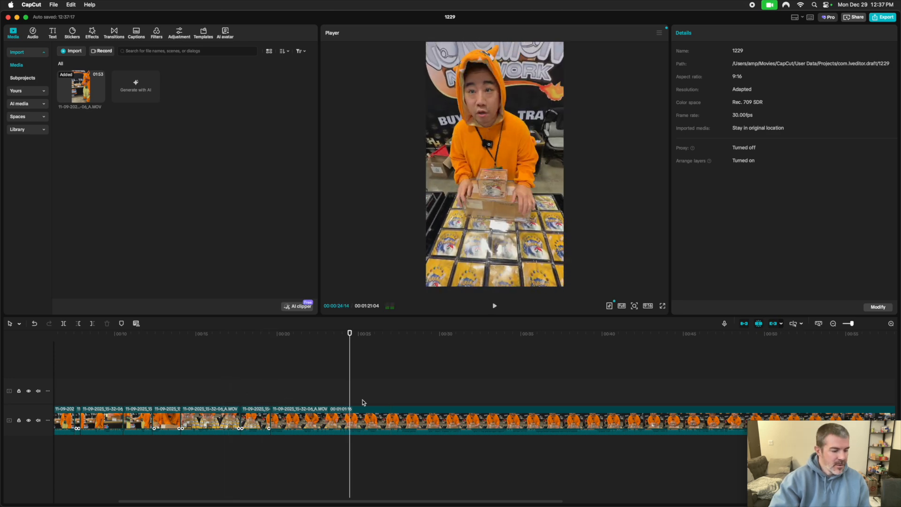
pyautogui.press('space')
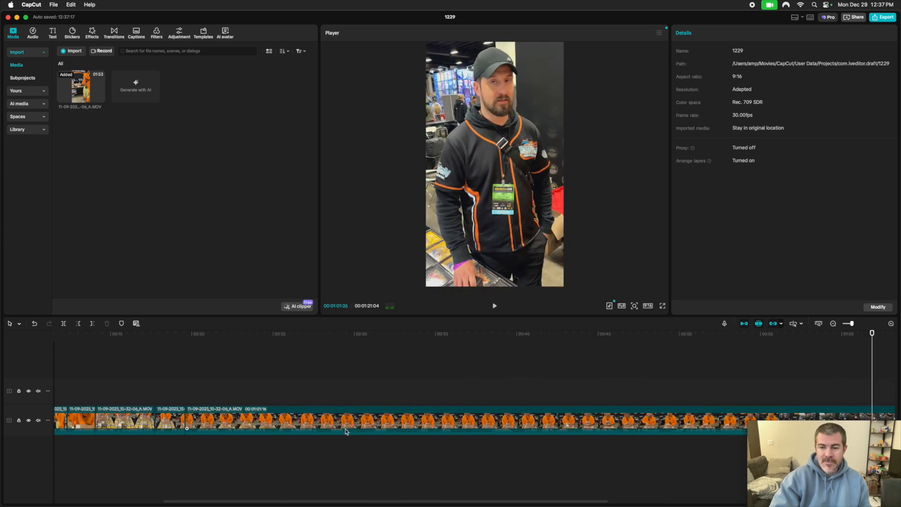
pyautogui.click(516, 425)
pyautogui.press('Delete')
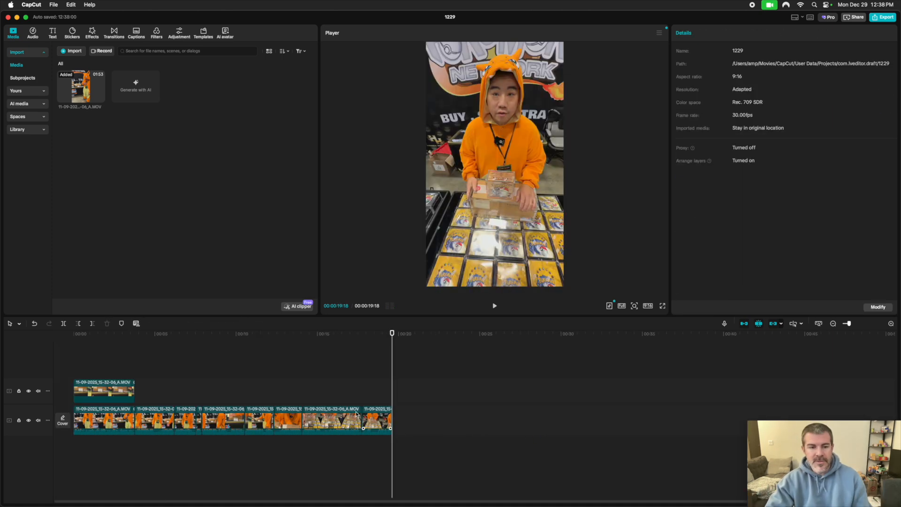
# Add the tilted red circle sticker at the timeline's start and fit it around the price sign at 172% scale, X 41, Y 212, rotated 38.98°.
pyautogui.press('Home')
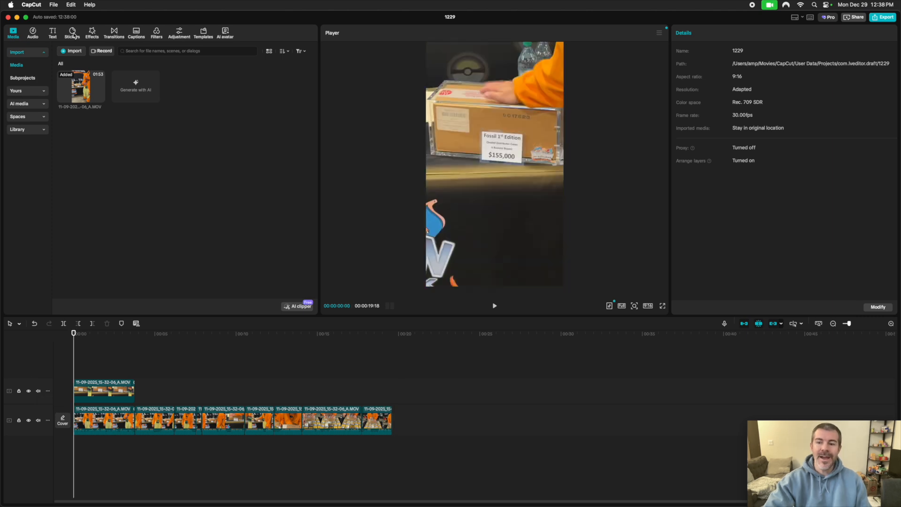
pyautogui.click(73, 34)
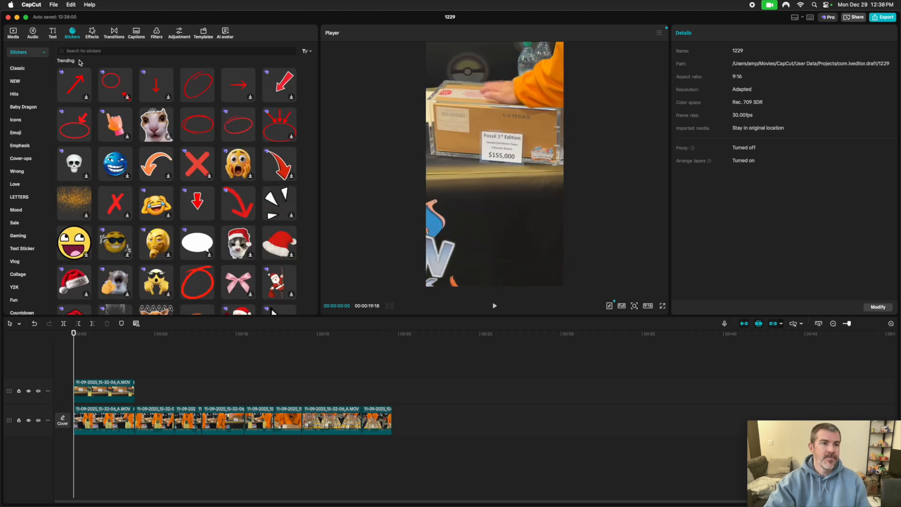
pyautogui.moveTo(197, 86)
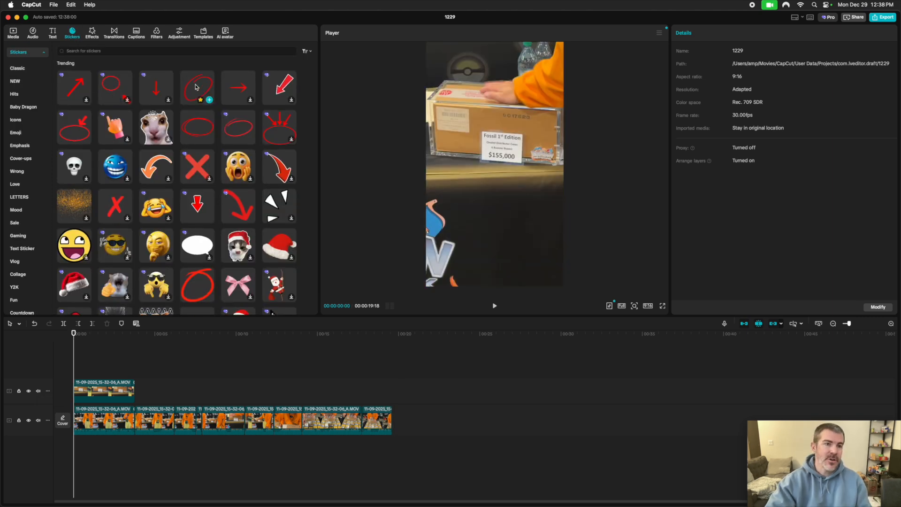
pyautogui.moveTo(196, 87); pyautogui.dragTo(75, 373)
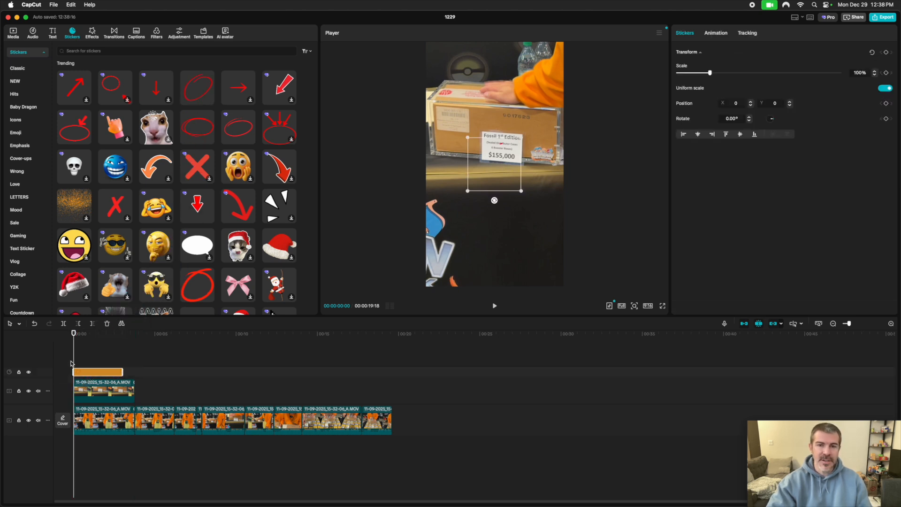
pyautogui.moveTo(520, 190); pyautogui.dragTo(536, 207)
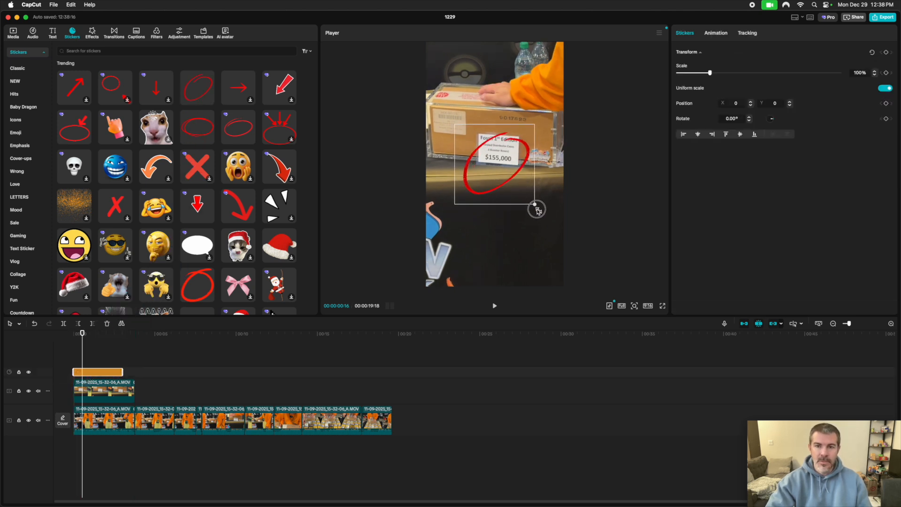
pyautogui.moveTo(501, 194); pyautogui.dragTo(462, 197)
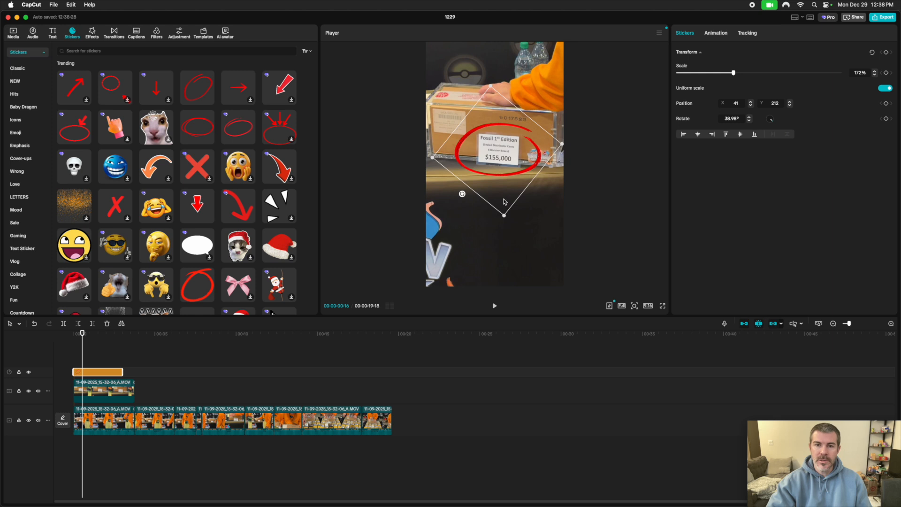
# Apply motion tracking in both directions to the red circle sticker so that it follows the price sign.
pyautogui.click(646, 189)
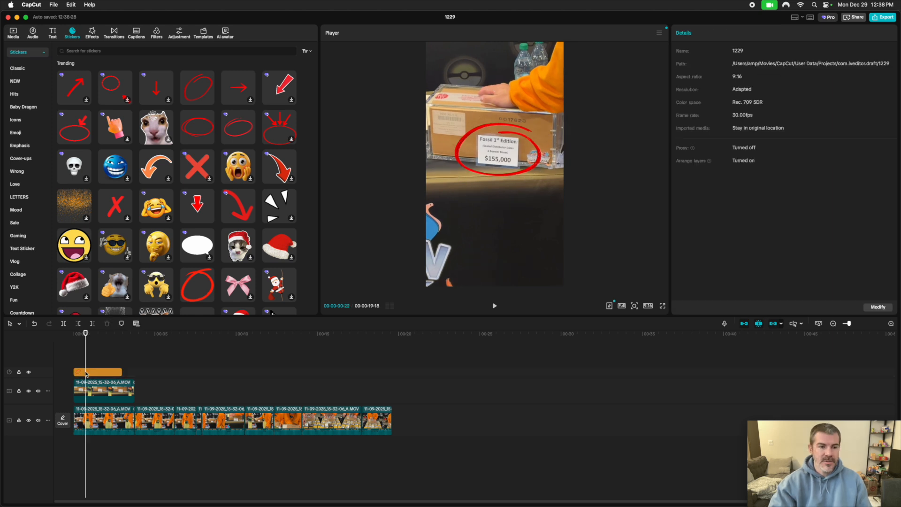
pyautogui.click(86, 374)
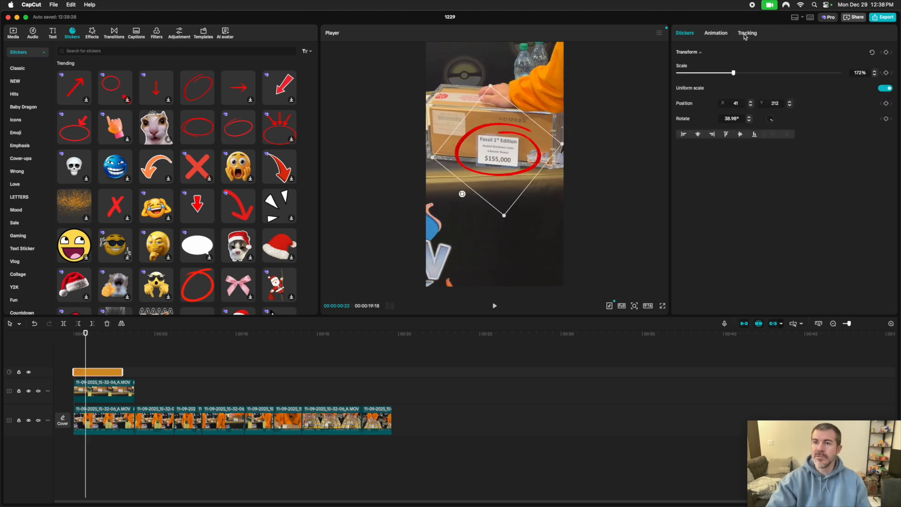
pyautogui.click(745, 34)
pyautogui.click(722, 80)
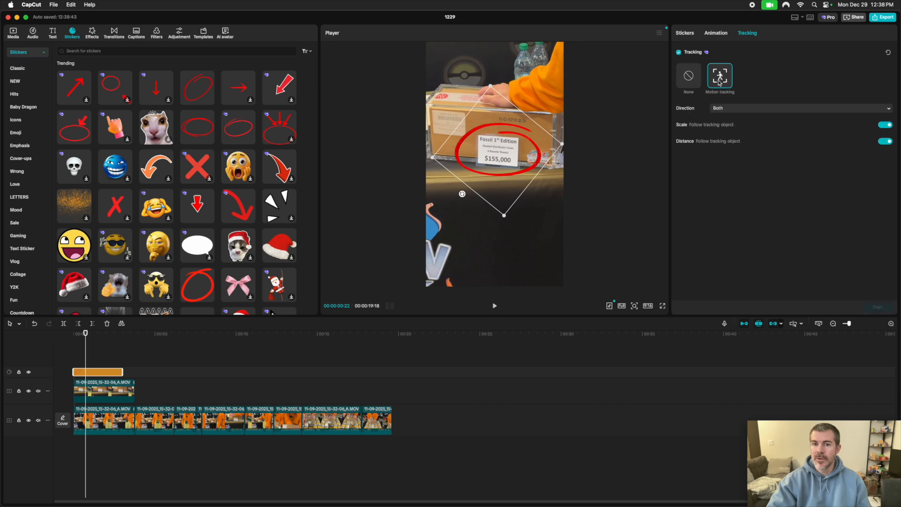
pyautogui.moveTo(497, 168)
pyautogui.mouseDown()
pyautogui.moveTo(488, 142)
pyautogui.moveTo(495, 153)
pyautogui.moveTo(511, 151)
pyautogui.moveTo(495, 165)
pyautogui.moveTo(498, 157)
pyautogui.mouseUp()
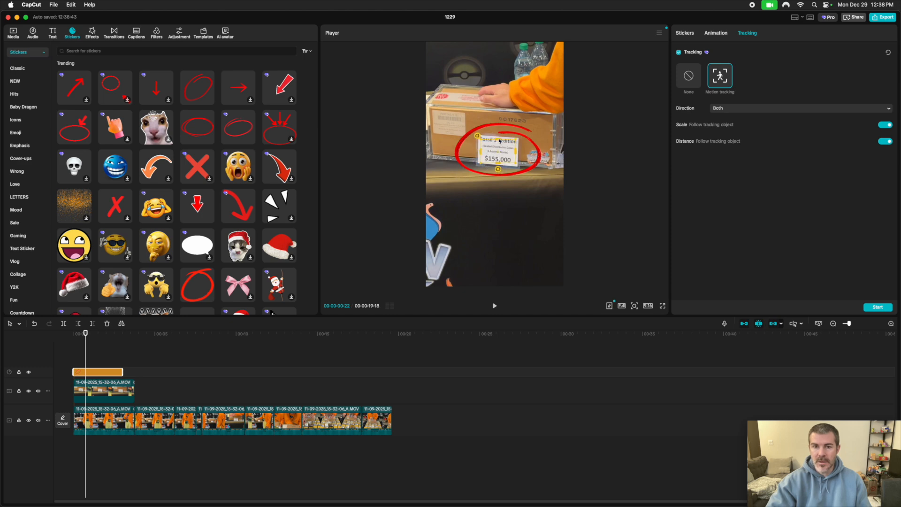
pyautogui.click(877, 307)
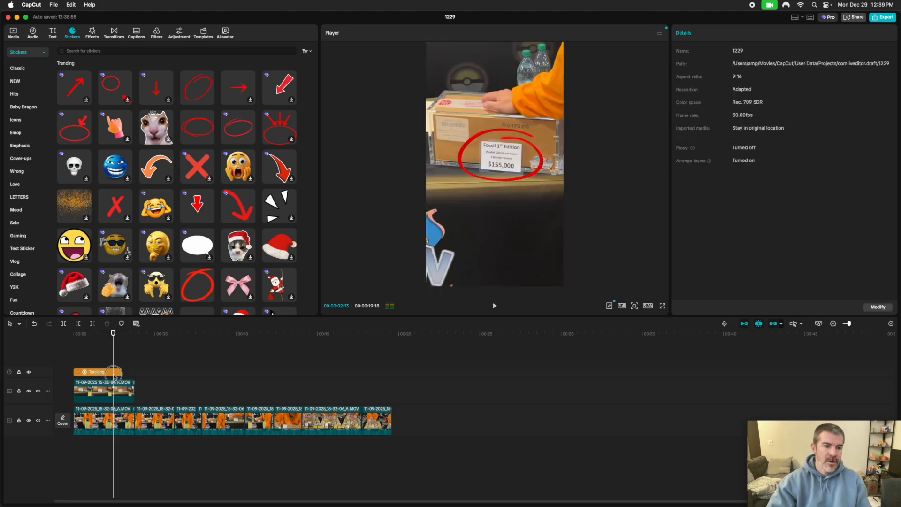
# Give the red circle sticker a Fade Out exit animation and play the opening from the timeline's start.
pyautogui.click(113, 372)
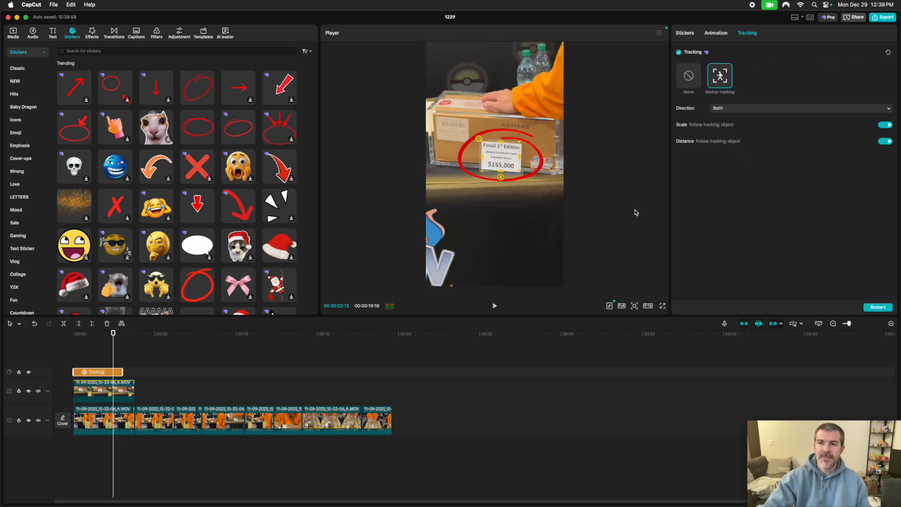
pyautogui.click(715, 34)
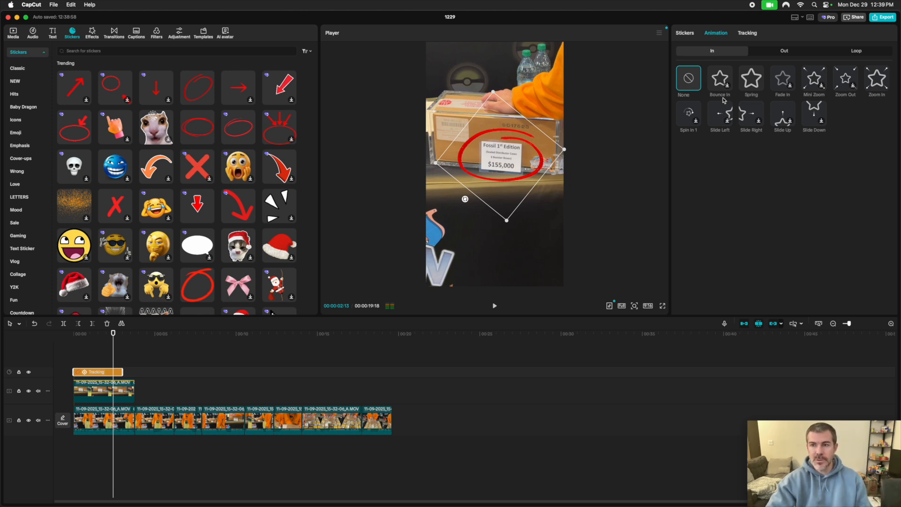
pyautogui.click(784, 51)
pyautogui.click(786, 87)
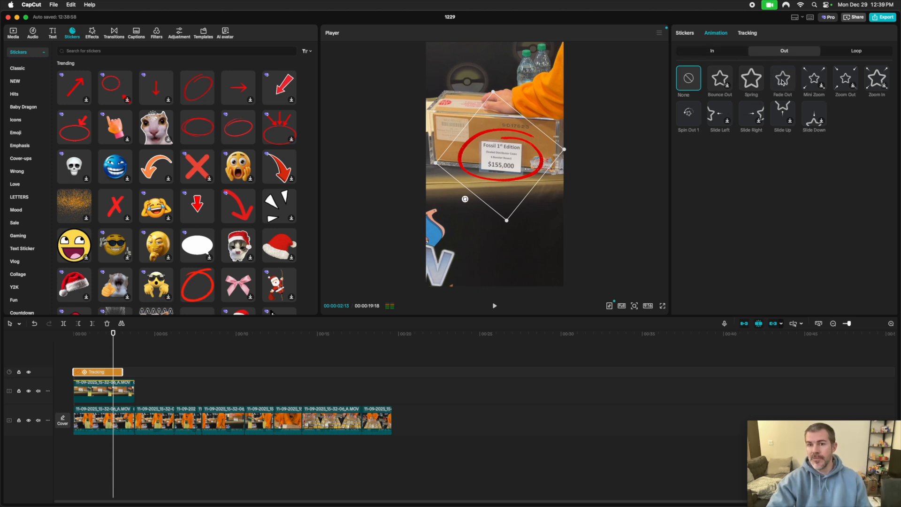
pyautogui.click(61, 366)
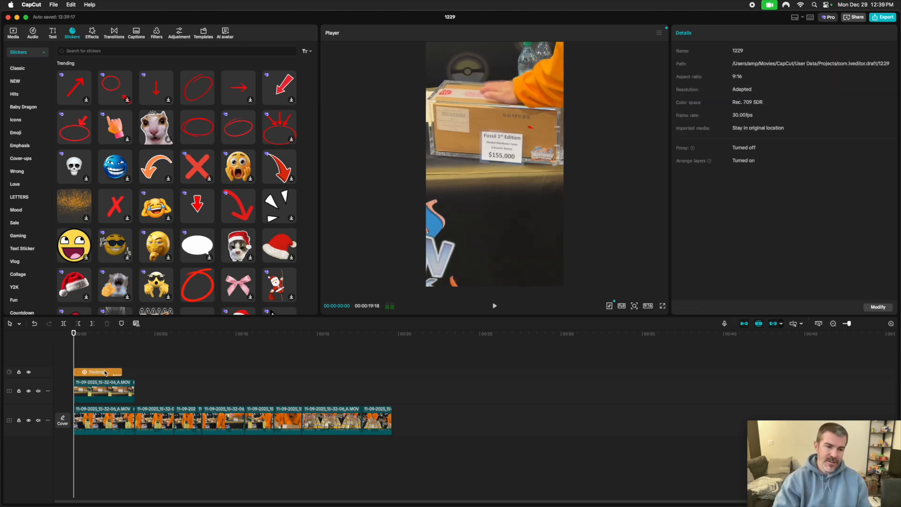
pyautogui.press('space')
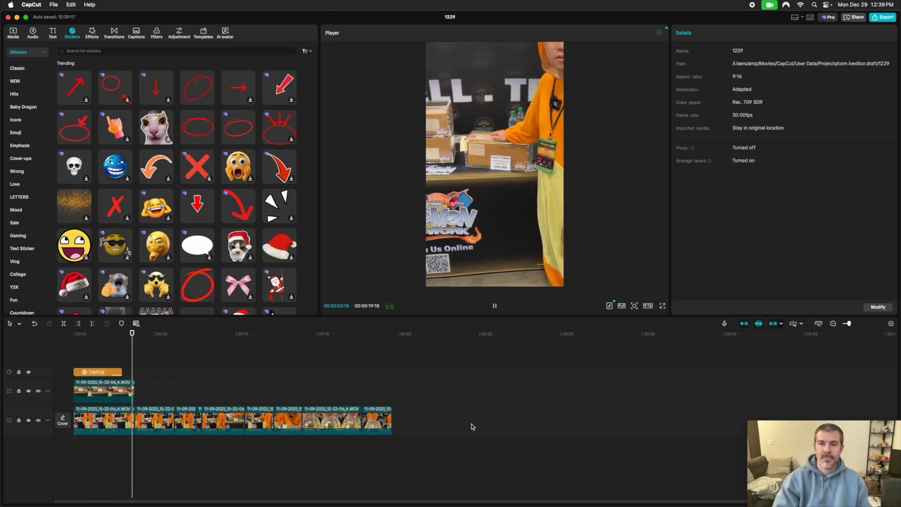
# Split the second main-track segment around its middle and trim the start of the part after the cut.
pyautogui.click(158, 417)
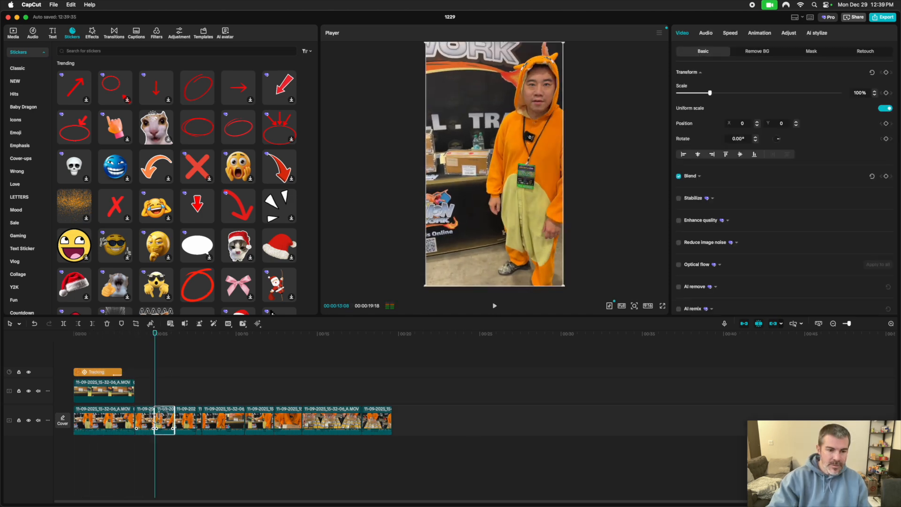
pyautogui.moveTo(159, 415); pyautogui.dragTo(168, 416)
pyautogui.click(150, 399)
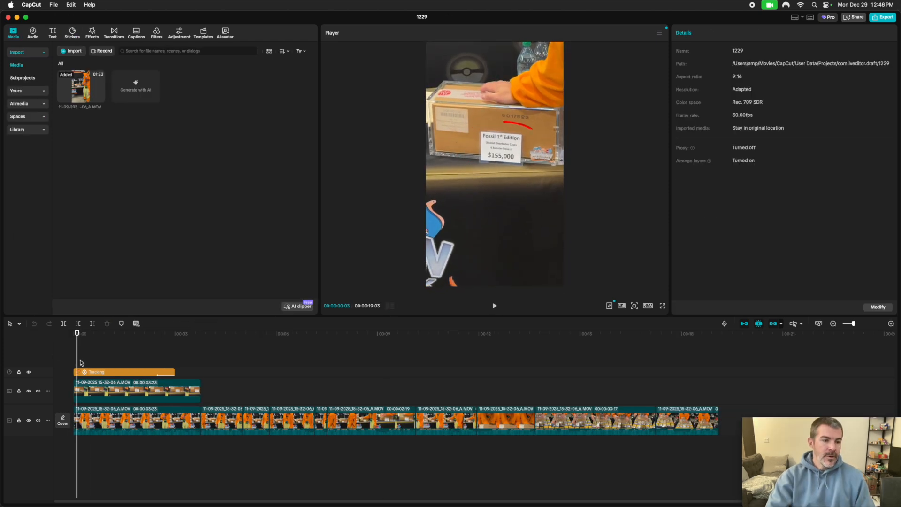
# Search the sound effects for "cash register", add "Sound of cash register" at the timeline's start, and play the edit through.
pyautogui.moveTo(78, 359); pyautogui.dragTo(48, 360)
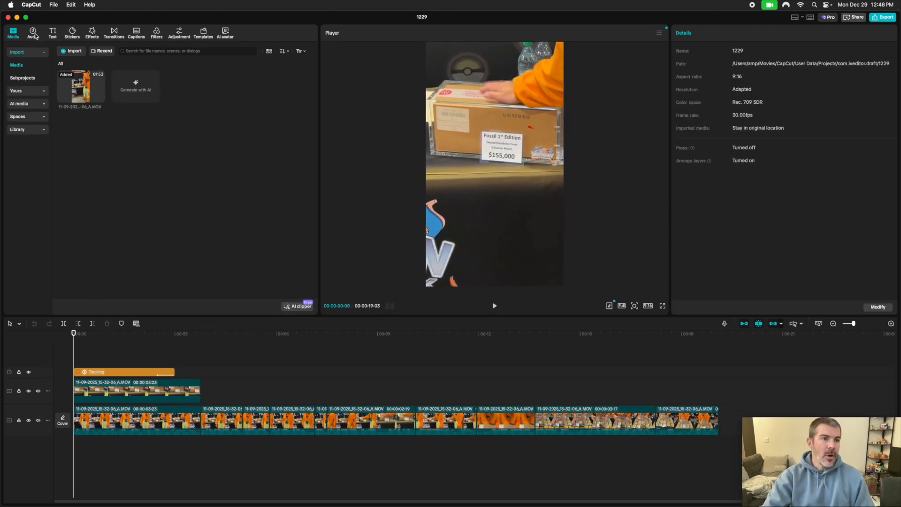
pyautogui.click(33, 33)
pyautogui.click(26, 105)
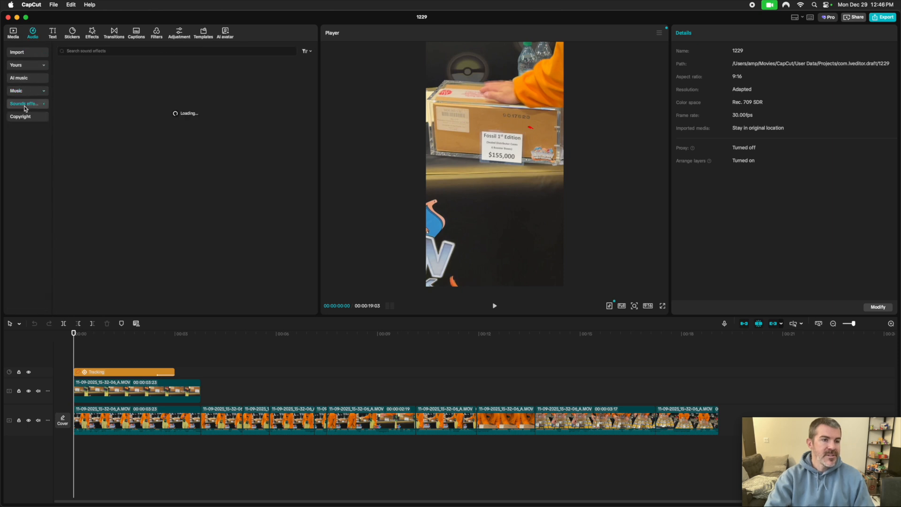
pyautogui.click(104, 51)
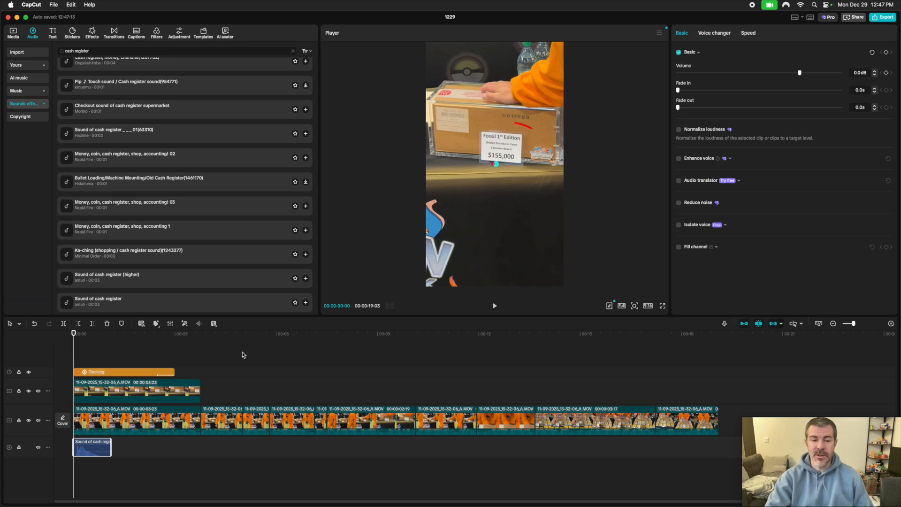
pyautogui.click(65, 357)
pyautogui.press('space')
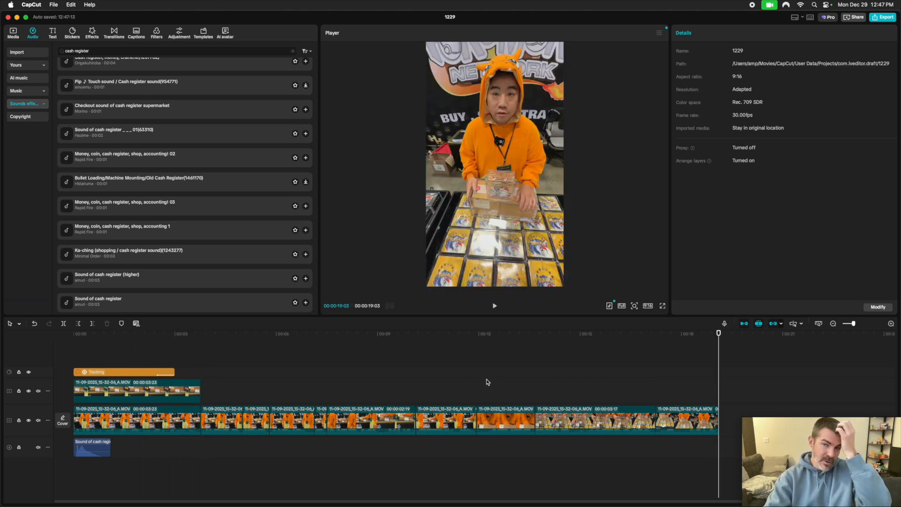
# Generate automatic captions for the video with English as the spoken language.
pyautogui.click(53, 34)
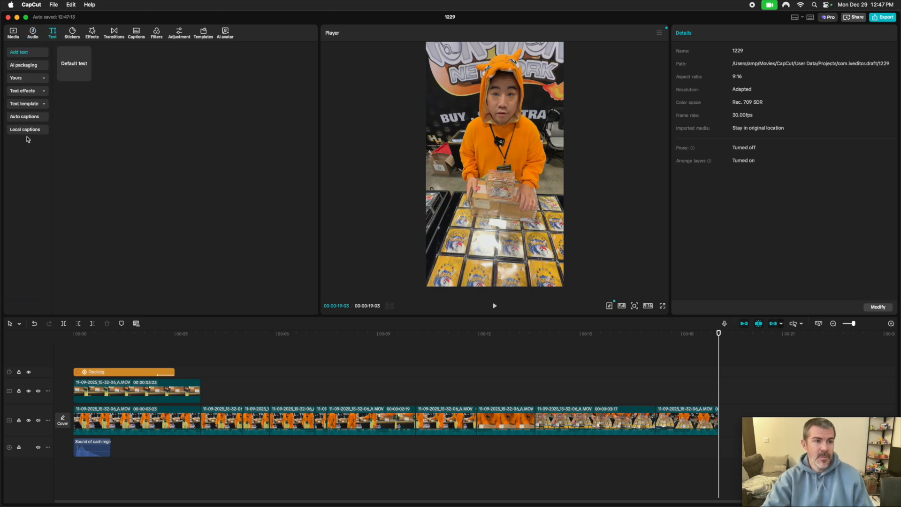
pyautogui.click(24, 117)
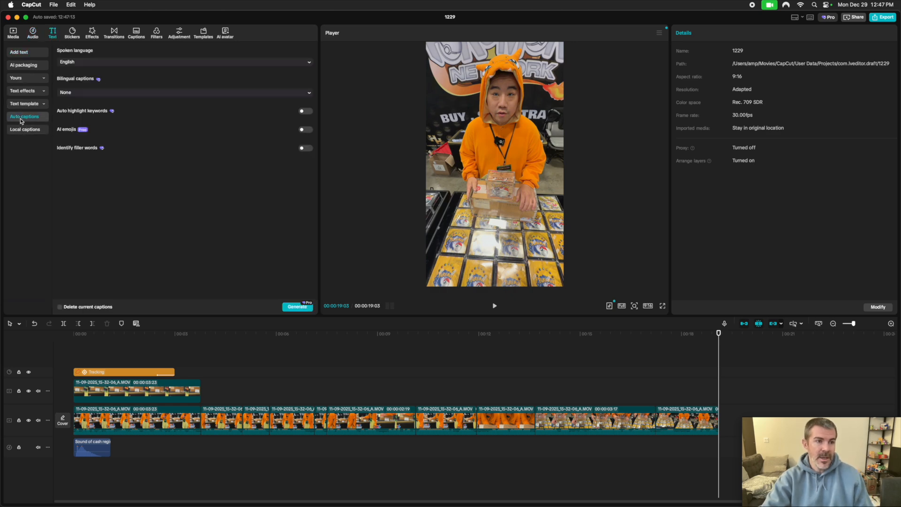
pyautogui.click(297, 307)
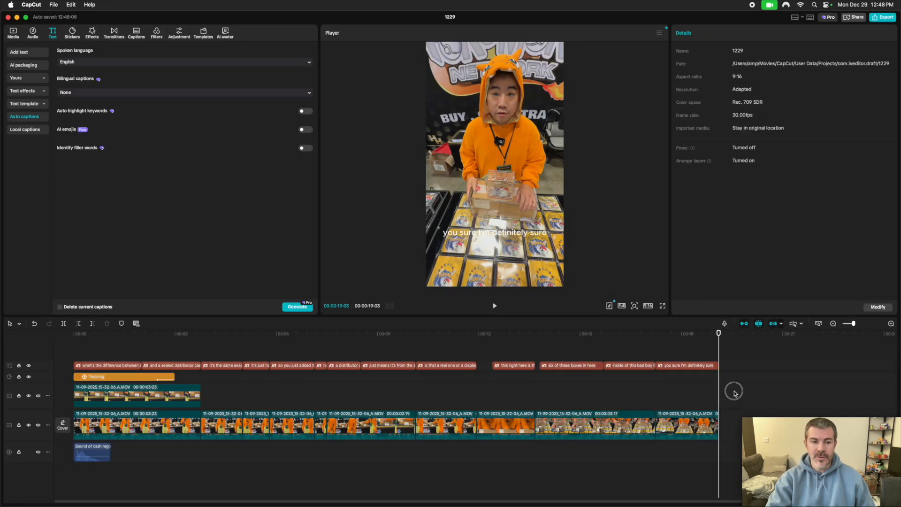
pyautogui.click(105, 429)
pyautogui.press('super+a')
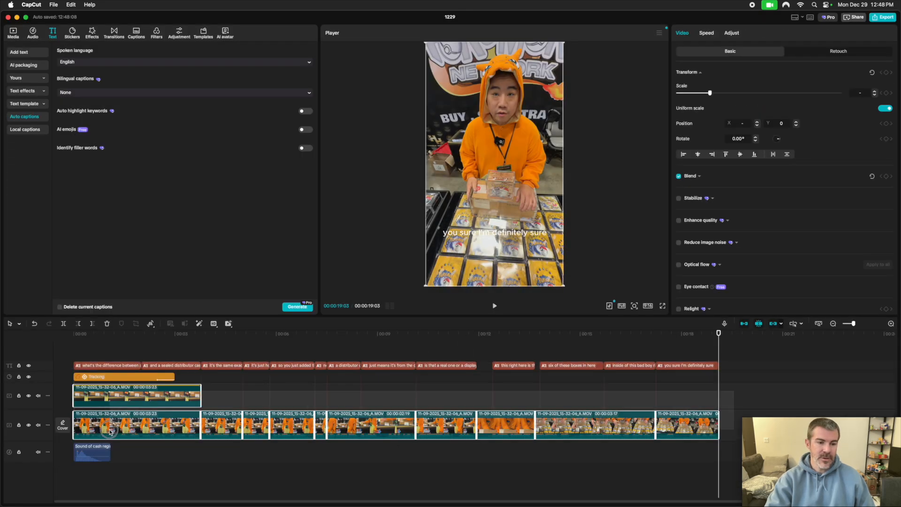
pyautogui.rightClick(128, 396)
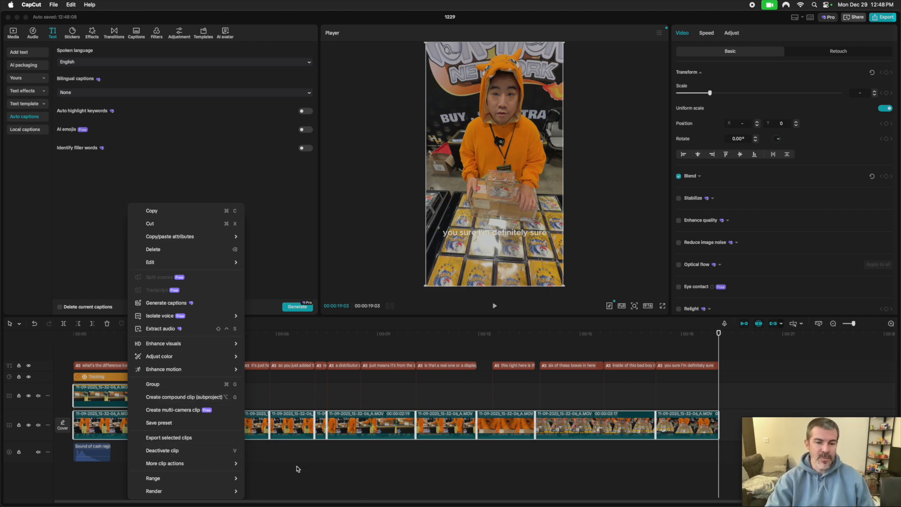
pyautogui.click(740, 391)
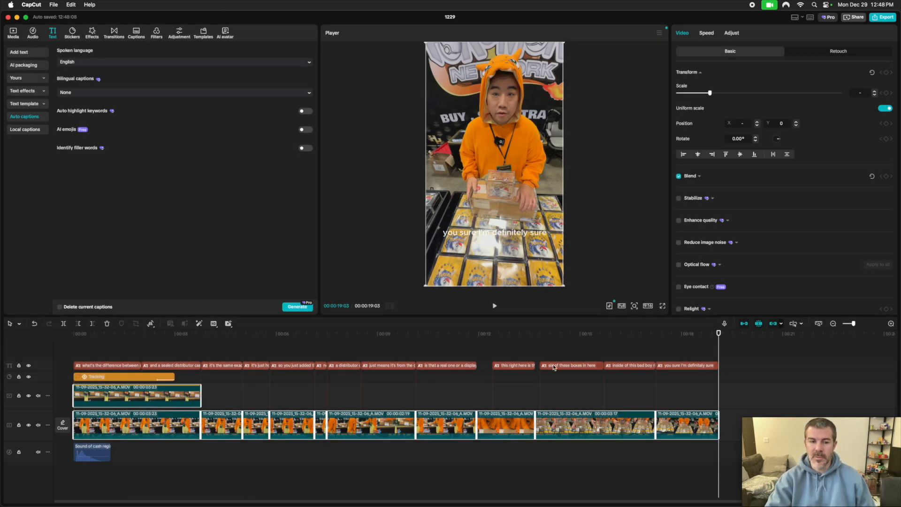
# Look through the text templates for the first caption and set the font of all main captions to Classic2.
pyautogui.click(80, 358)
pyautogui.click(61, 357)
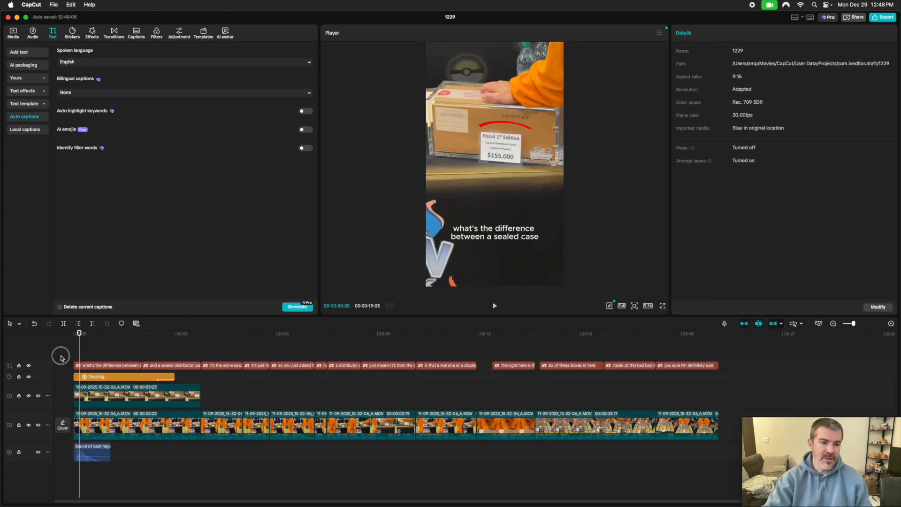
pyautogui.click(90, 365)
pyautogui.click(755, 52)
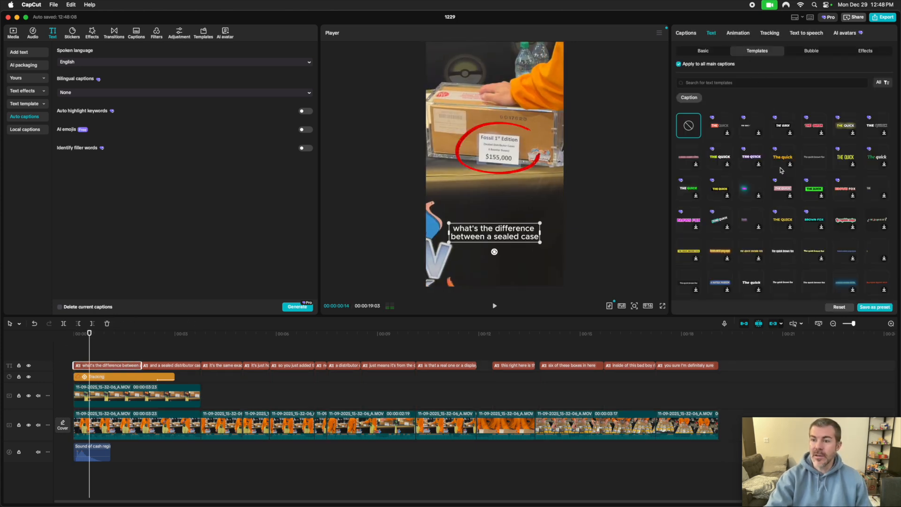
pyautogui.scroll(-10, 781, 170)
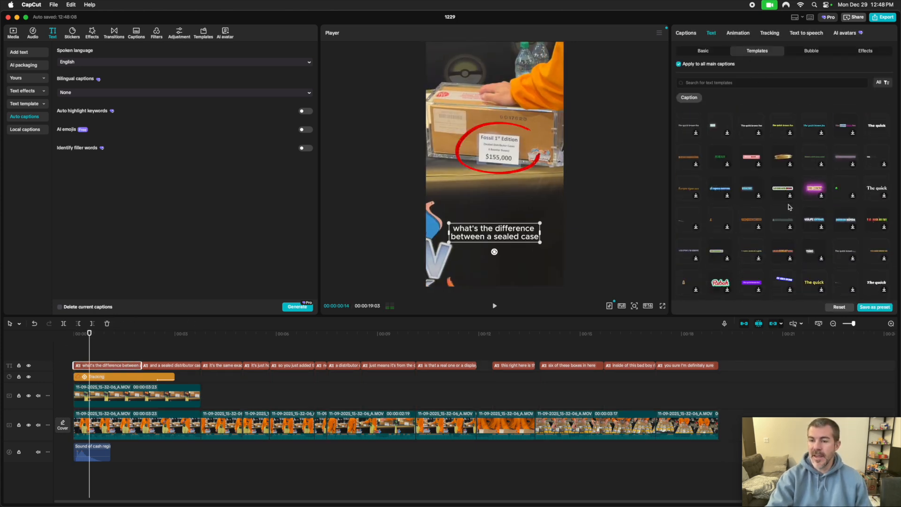
pyautogui.scroll(-1, 789, 207)
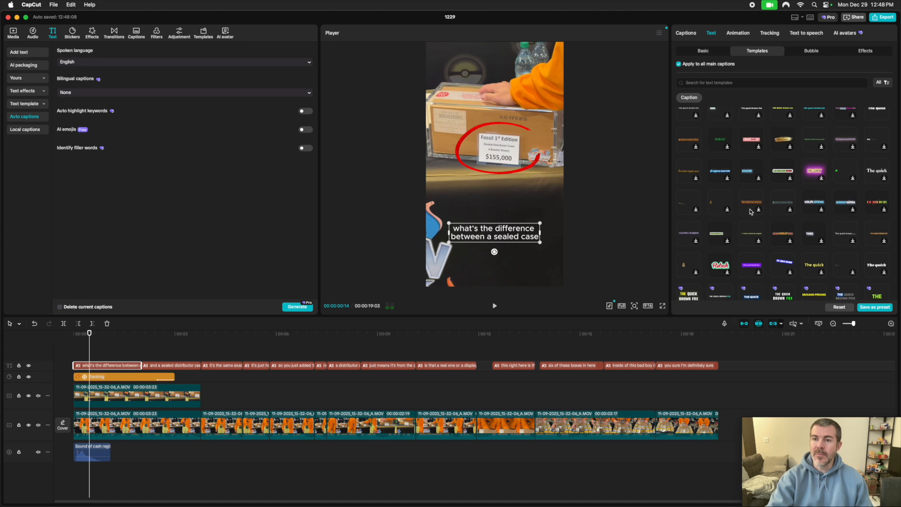
pyautogui.click(749, 132)
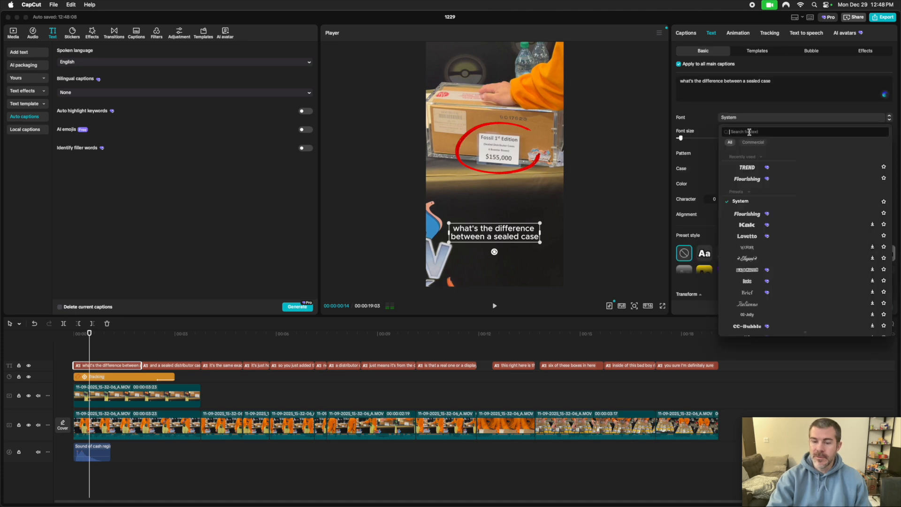
pyautogui.write('clas')
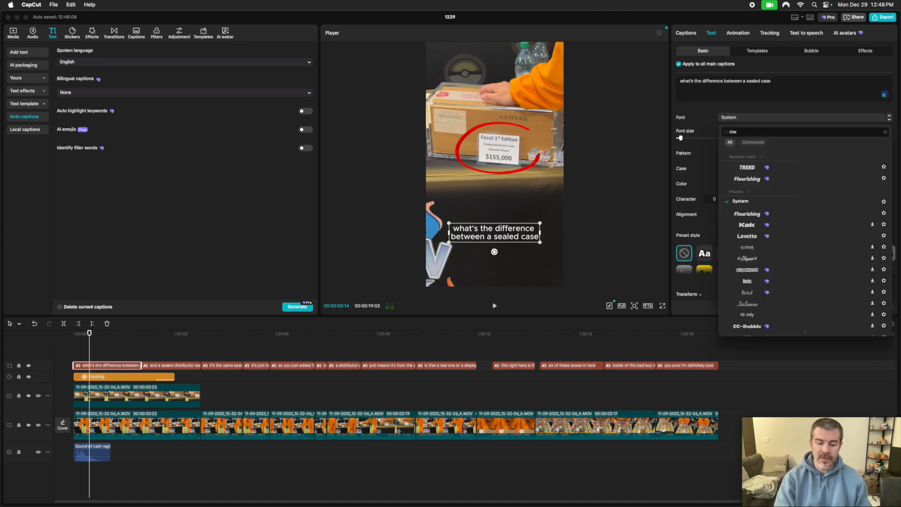
pyautogui.write('sic 2')
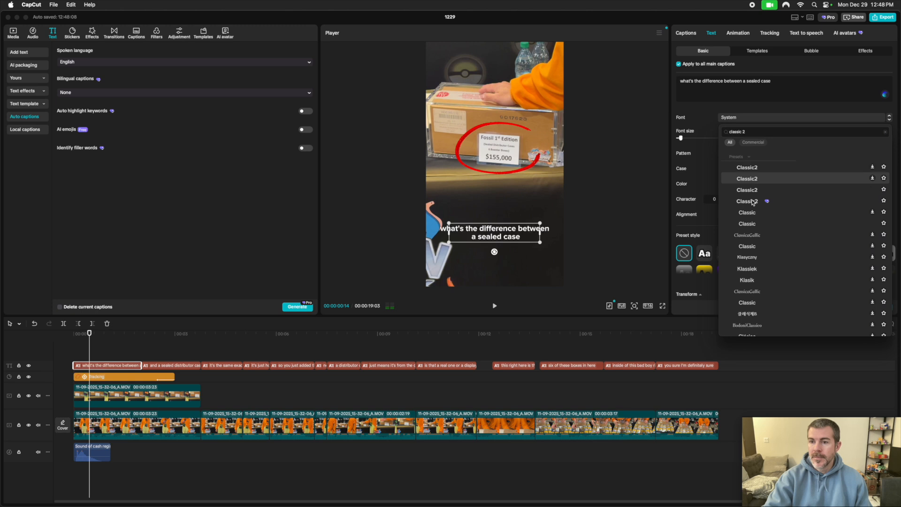
pyautogui.click(751, 201)
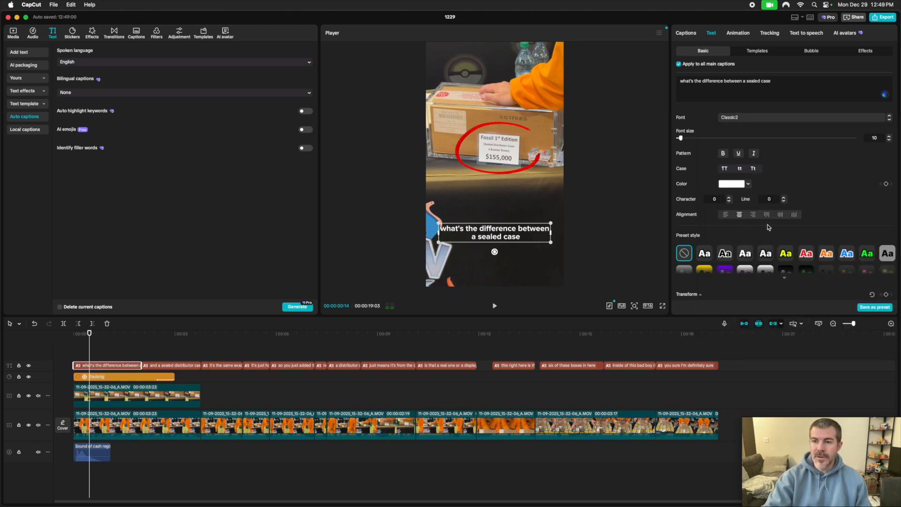
# Set the font size of all main captions to 11 and increase the thickness of their black stroke.
pyautogui.click(889, 137)
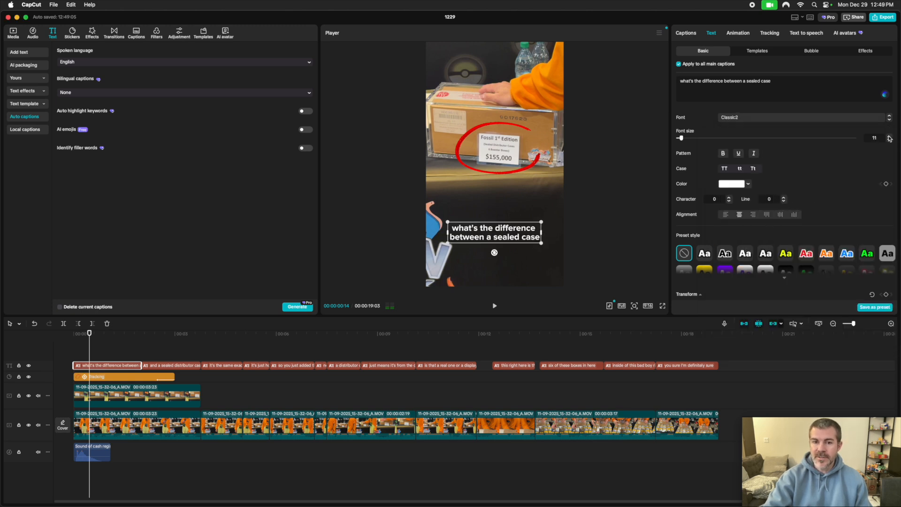
pyautogui.scroll(-2, 760, 218)
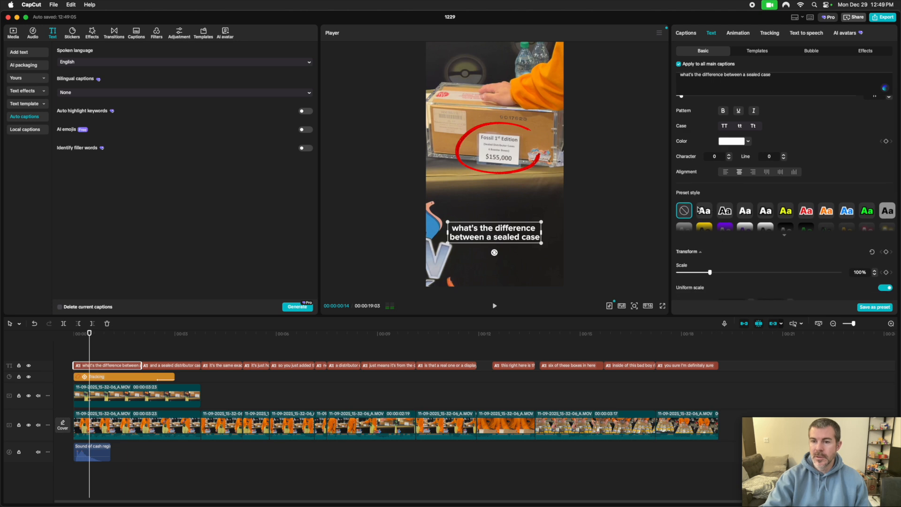
pyautogui.scroll(-6, 707, 214)
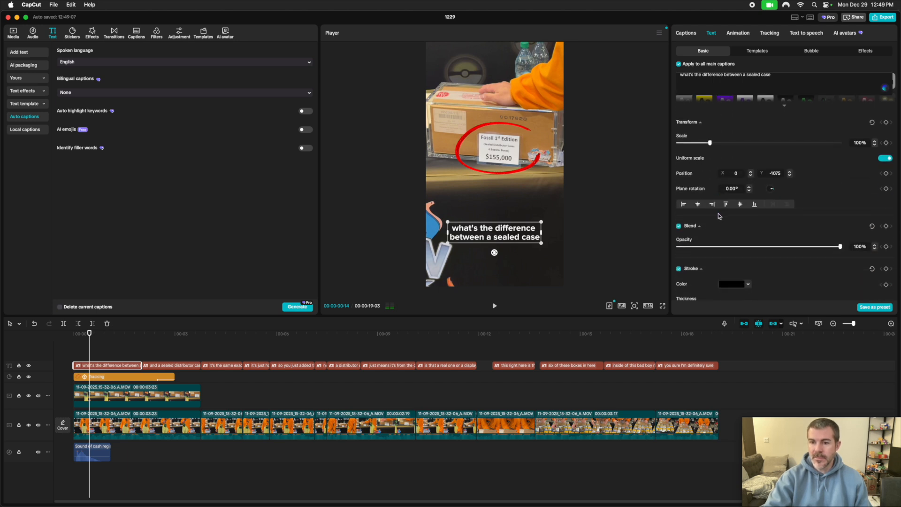
pyautogui.scroll(-3, 726, 297)
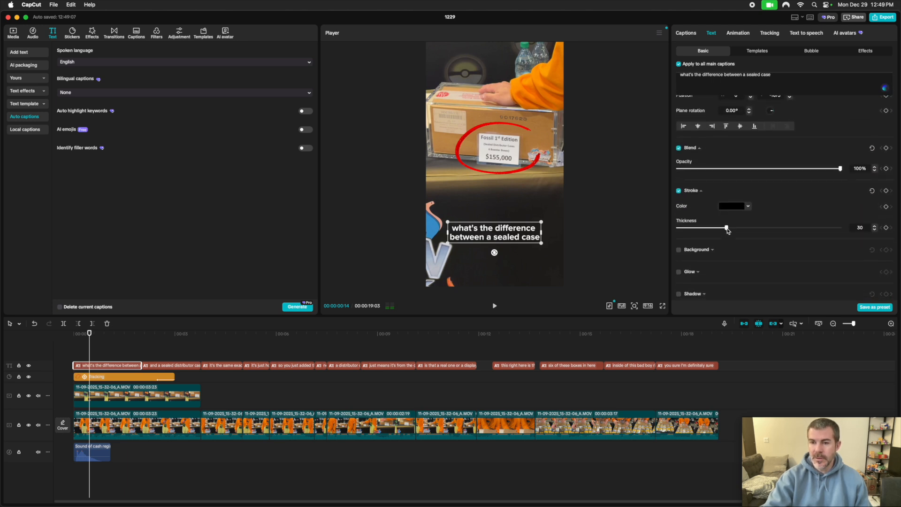
pyautogui.moveTo(726, 228); pyautogui.dragTo(751, 227)
pyautogui.scroll(10, 704, 218)
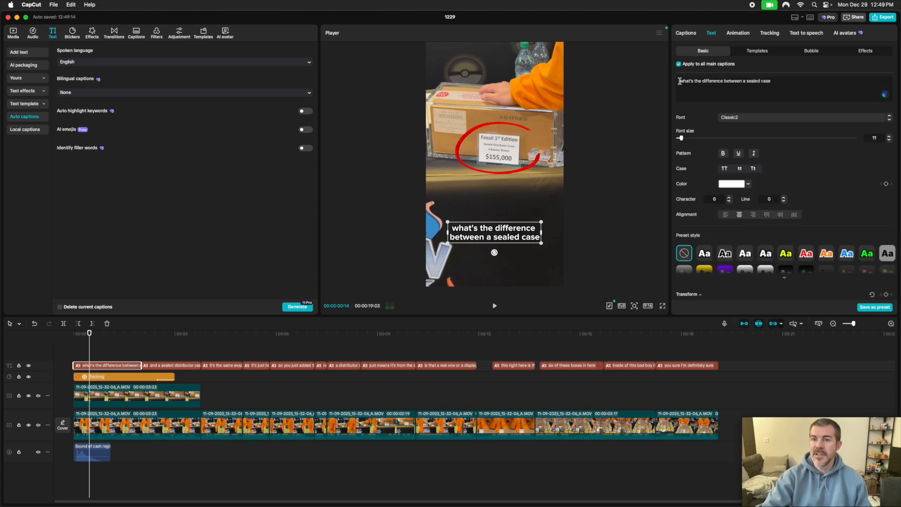
# Capitalize the first word of the first caption so it starts with "What's".
pyautogui.click(686, 82)
pyautogui.press('BackSpace')
pyautogui.write('@')
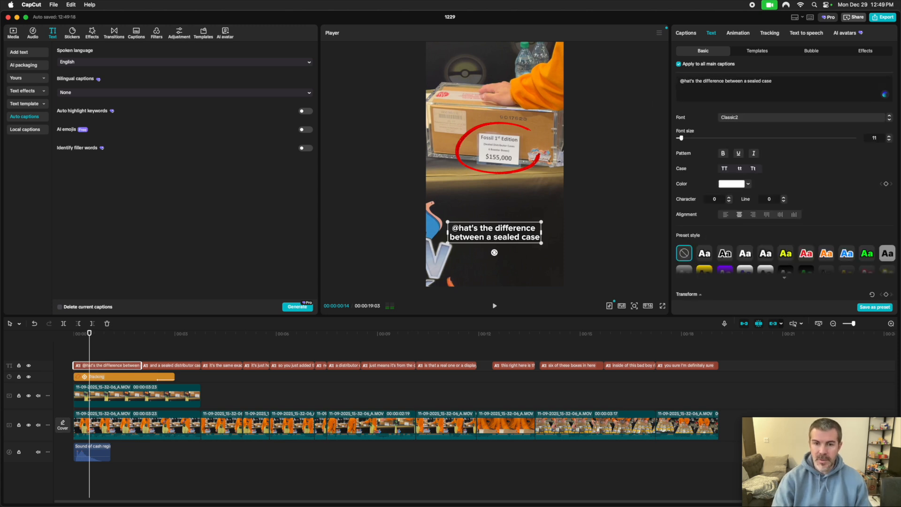
pyautogui.press('BackSpace')
pyautogui.write('W')
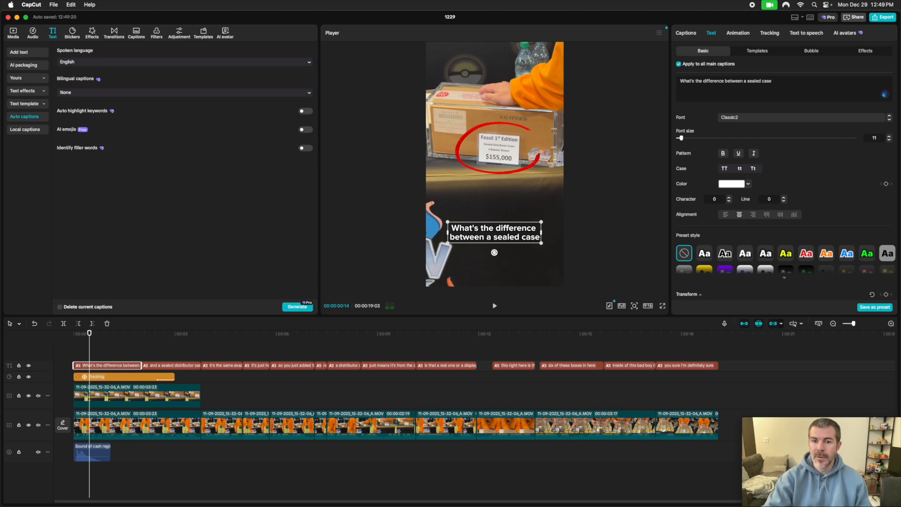
# Break the second caption into "and a sealed" and "distributor case?" on two lines, adding the question mark.
pyautogui.click(155, 365)
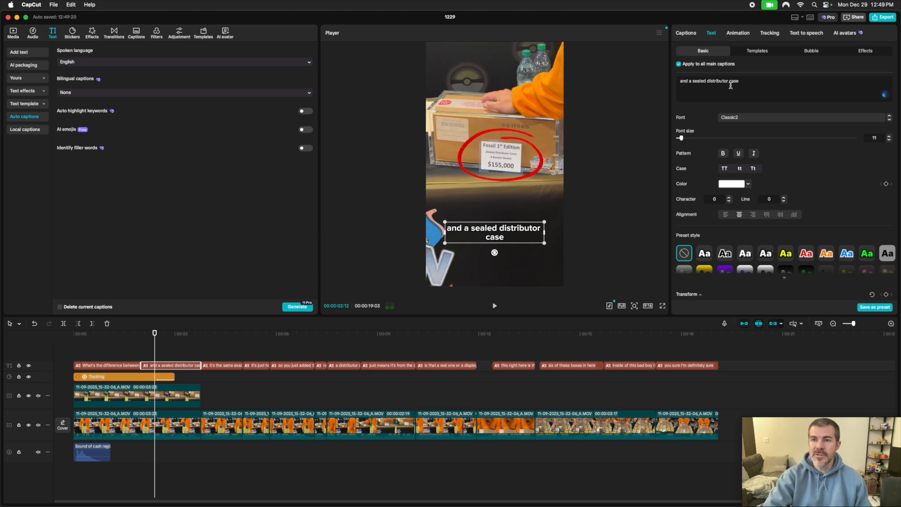
pyautogui.press('Return')
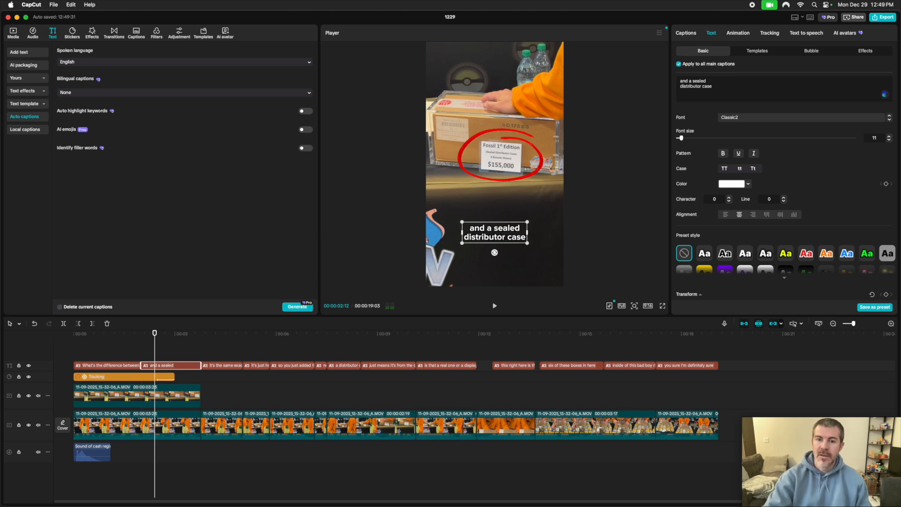
pyautogui.write('?')
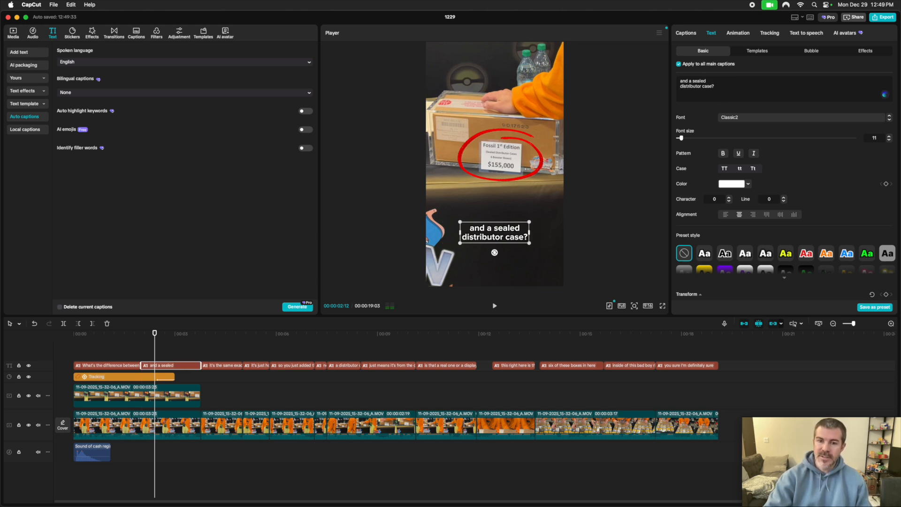
pyautogui.click(215, 355)
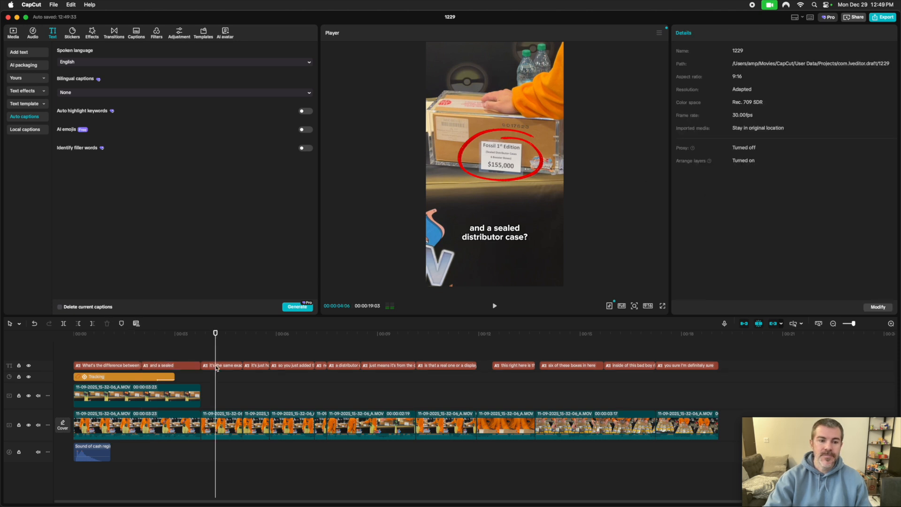
# Color the first two captions yellow (F4C70F) and play the opening from the start to check them.
pyautogui.click(123, 365)
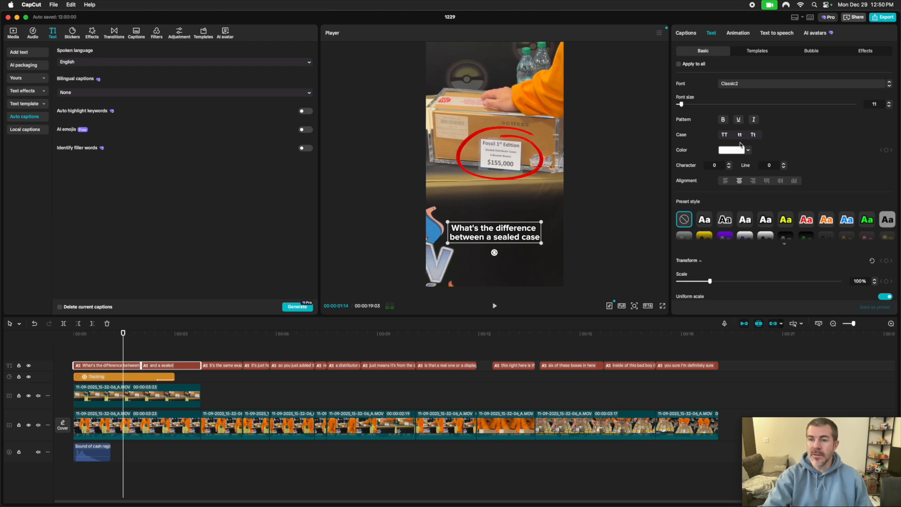
pyautogui.click(748, 150)
pyautogui.click(757, 263)
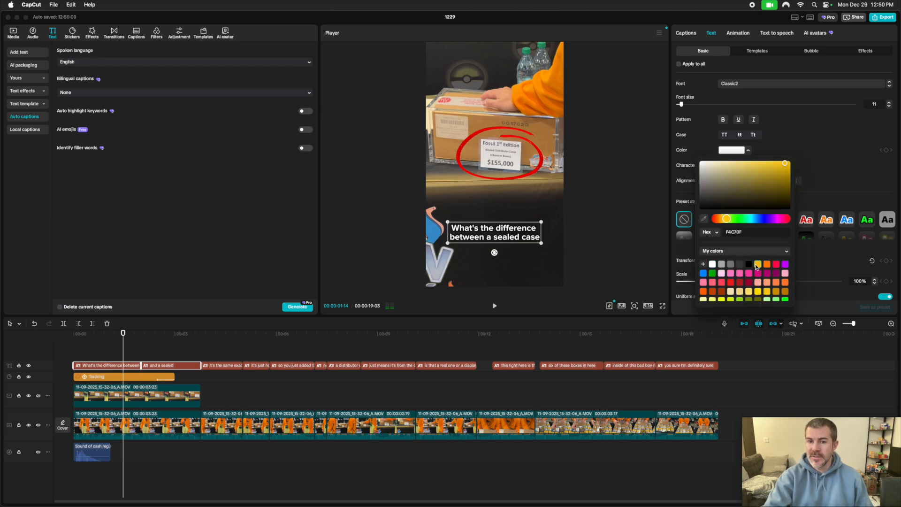
pyautogui.click(61, 359)
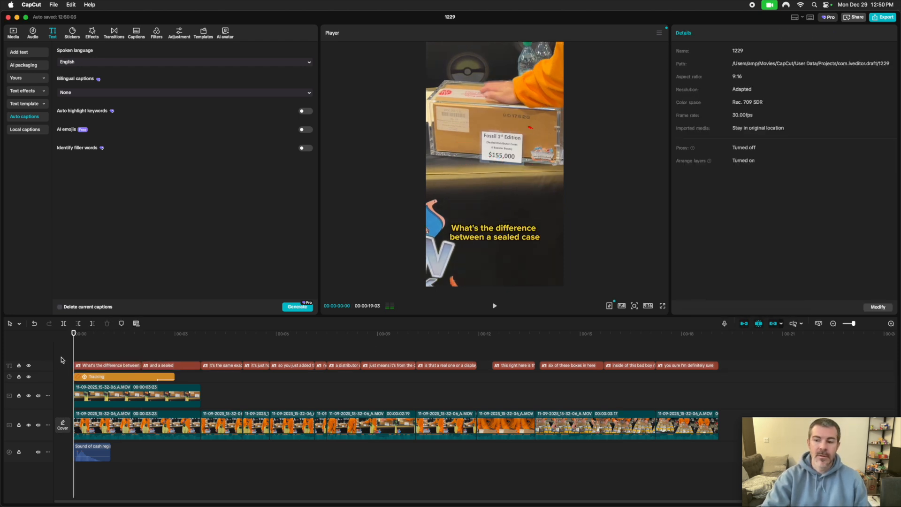
pyautogui.press('space')
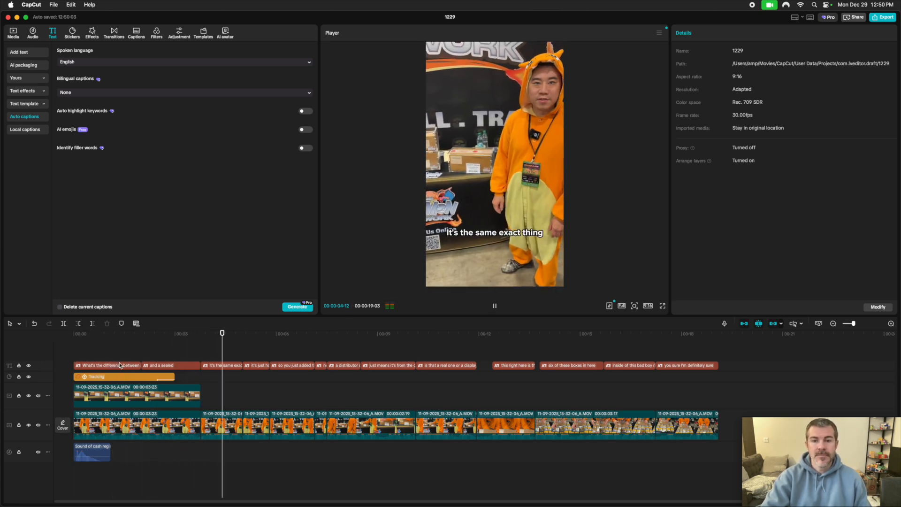
pyautogui.press('space')
# Set the vertical position of all captions to -800.
pyautogui.moveTo(122, 357); pyautogui.dragTo(728, 368)
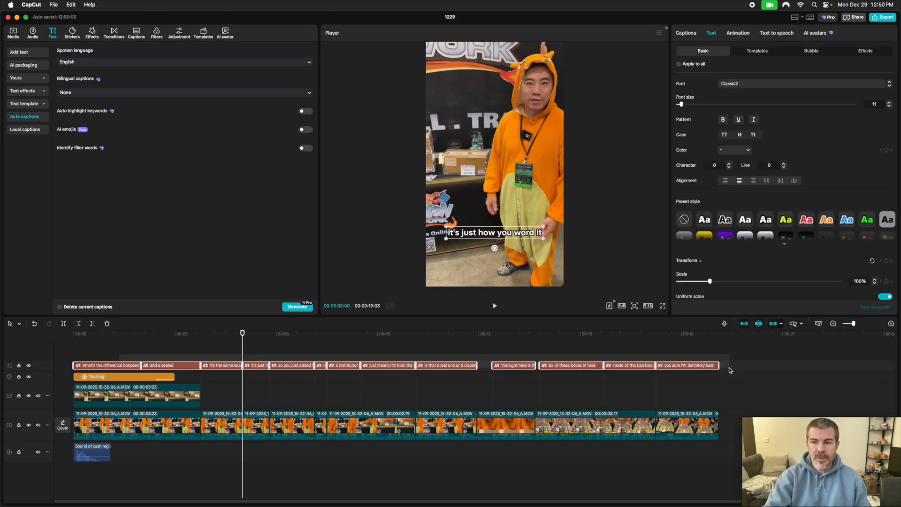
pyautogui.scroll(-3, 783, 250)
pyautogui.click(771, 247)
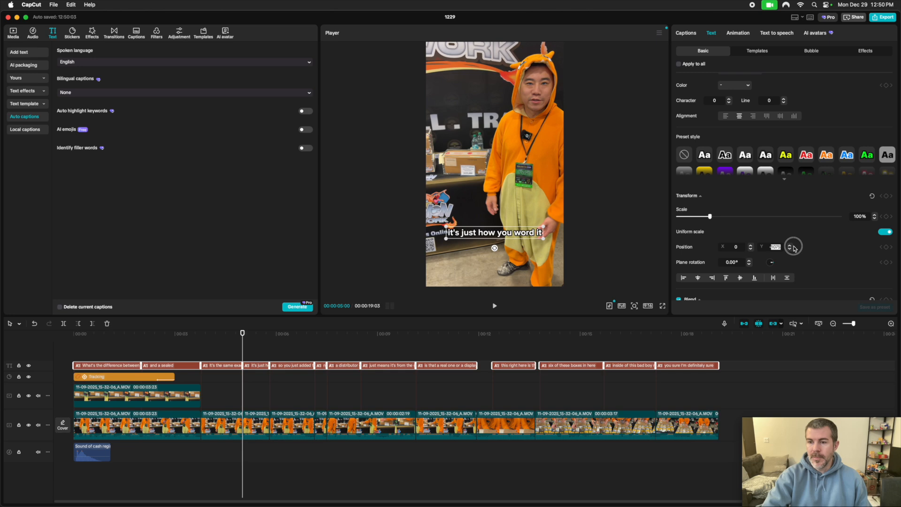
pyautogui.write('-800')
pyautogui.press('Return')
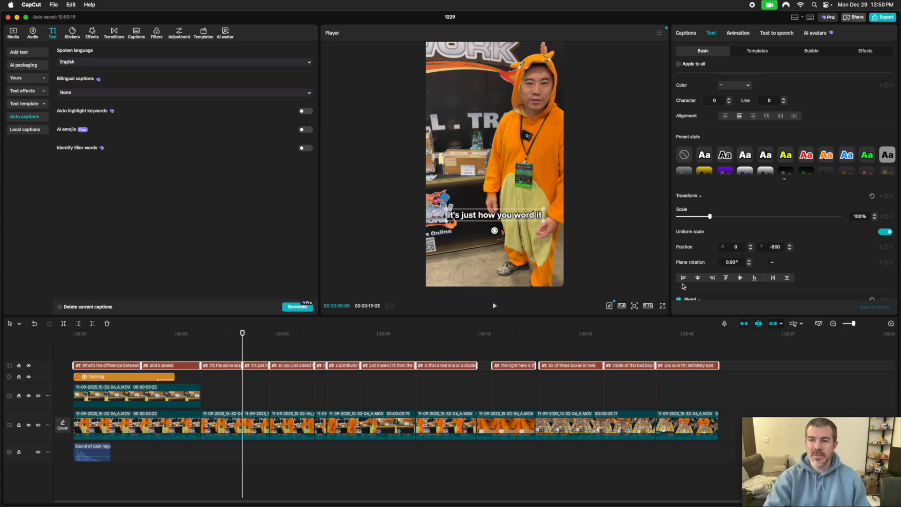
# Color the "So you just added the word?" caption yellow.
pyautogui.click(222, 365)
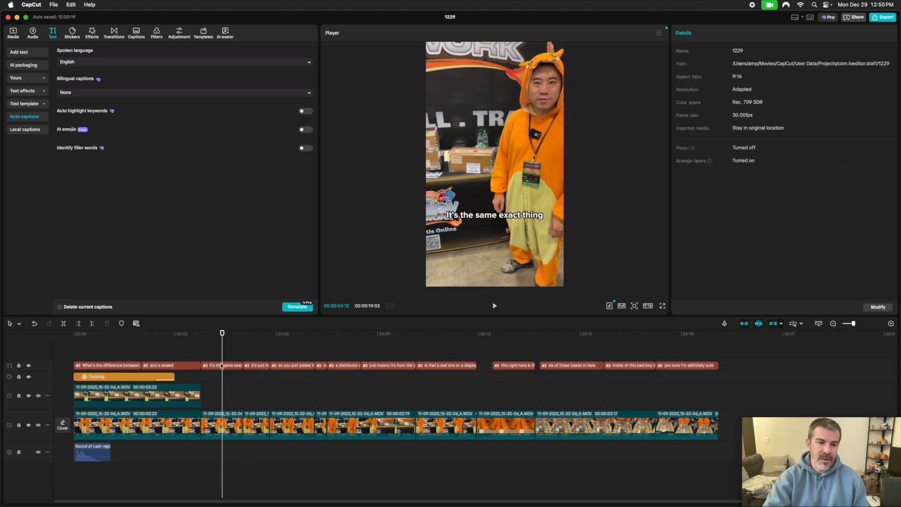
pyautogui.click(304, 365)
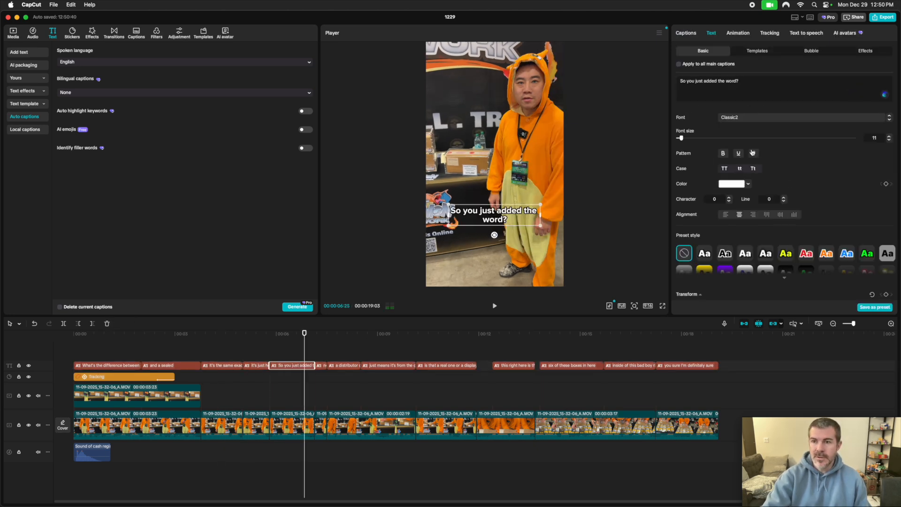
pyautogui.click(749, 185)
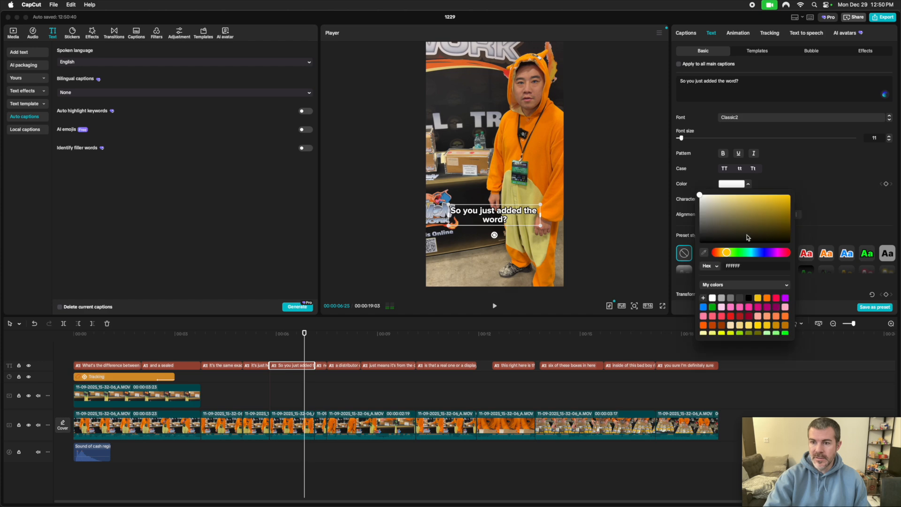
pyautogui.click(760, 299)
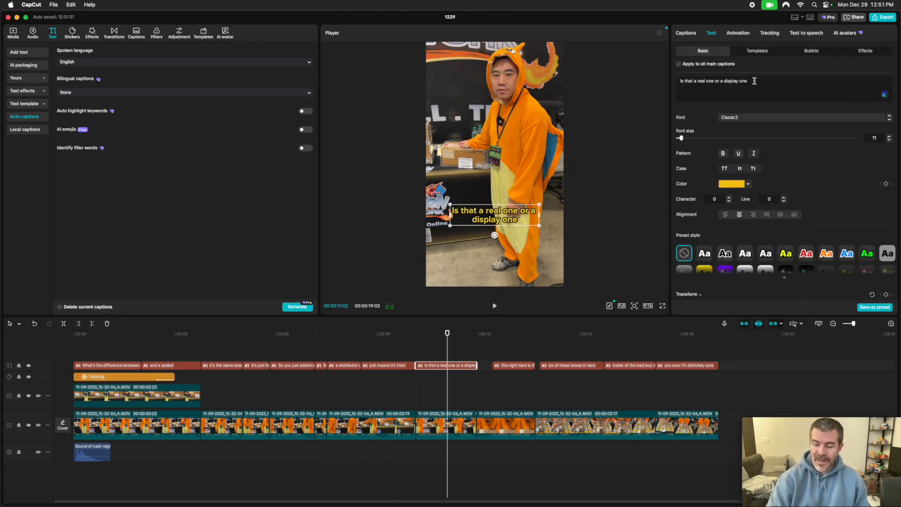
# Add a question mark to the "Is that a real one or a display one" caption and break "this right here is the real deal" after "here".
pyautogui.click(755, 81)
pyautogui.write('?')
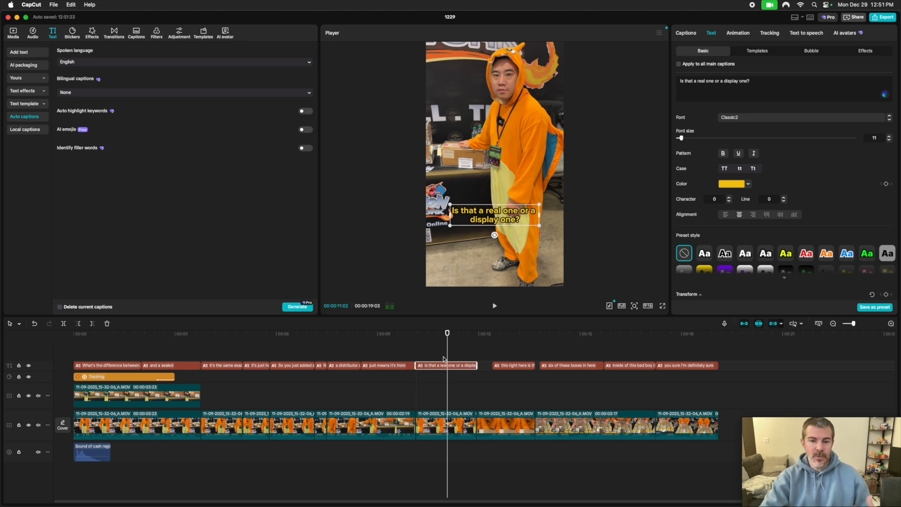
pyautogui.click(462, 355)
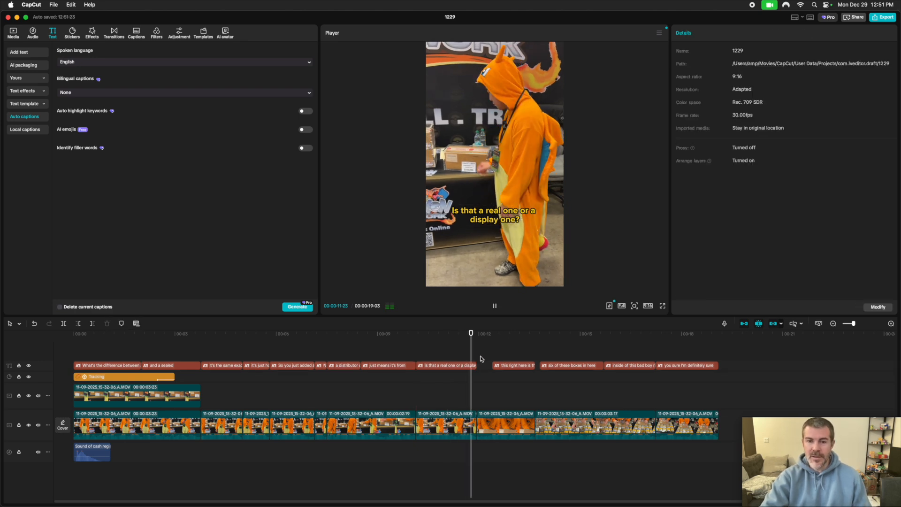
pyautogui.click(514, 365)
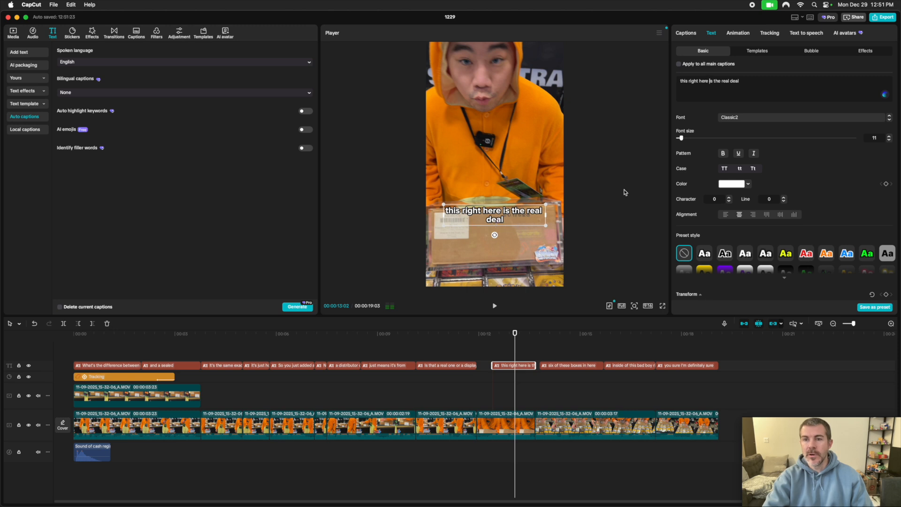
pyautogui.press('Return')
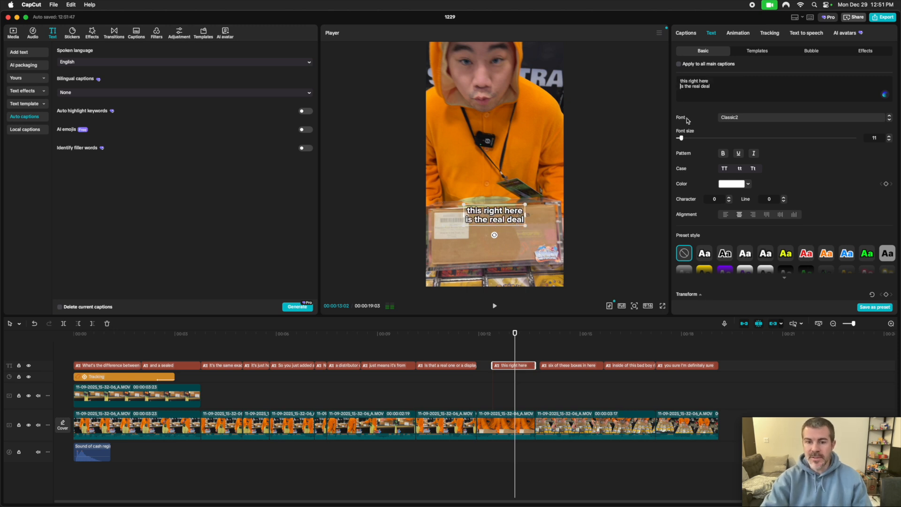
# Play on to the "six of these boxes in here" caption, change "six" to "6" and color the caption yellow.
pyautogui.click(490, 374)
pyautogui.press('space')
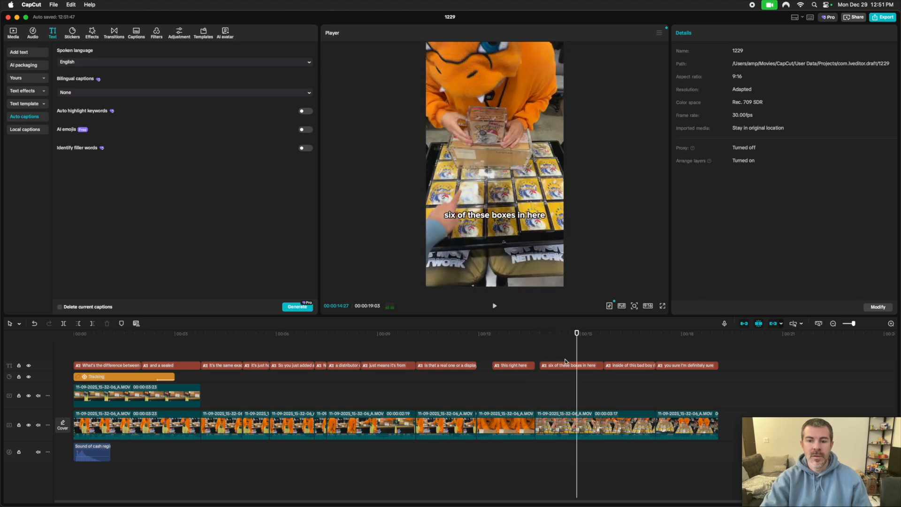
pyautogui.click(578, 366)
pyautogui.click(535, 349)
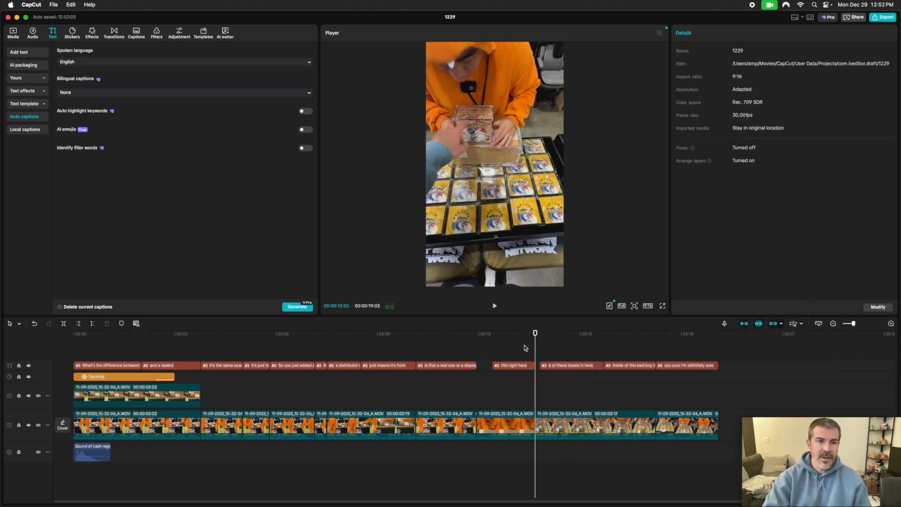
# Add the trending red hand-drawn circle sticker at 00:00:13:20 and place it around the small box at about 99% scale.
pyautogui.click(34, 34)
pyautogui.click(72, 33)
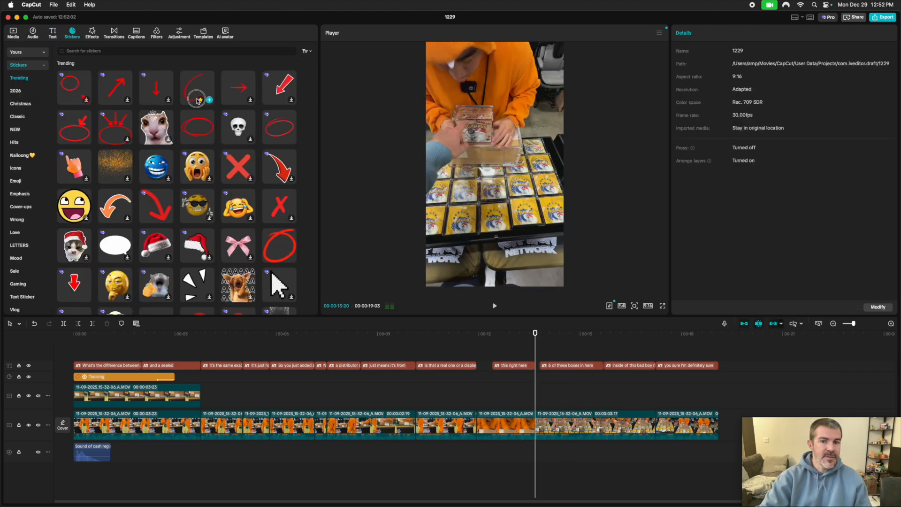
pyautogui.moveTo(197, 100); pyautogui.dragTo(540, 350)
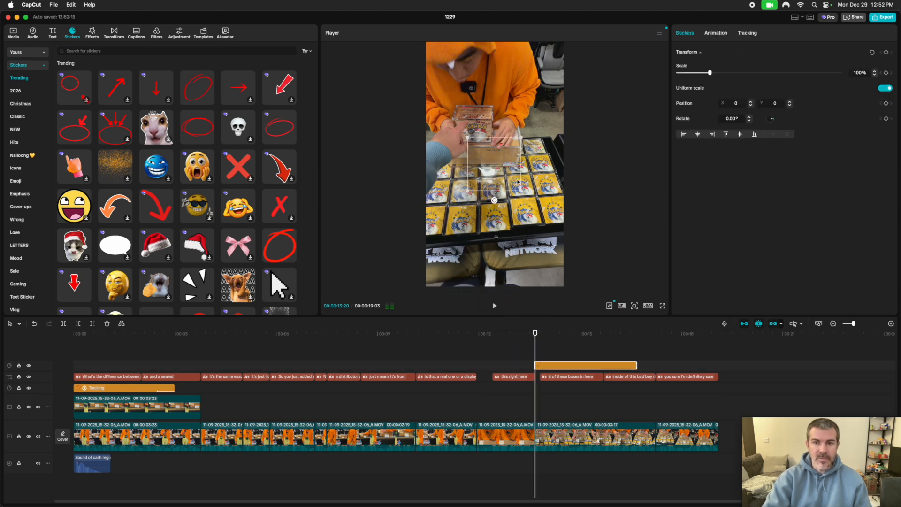
pyautogui.moveTo(522, 192); pyautogui.dragTo(522, 192)
pyautogui.moveTo(535, 348); pyautogui.dragTo(543, 349)
pyautogui.moveTo(494, 164); pyautogui.dragTo(468, 121)
# Split the circle sticker shortly after the 15-second mark and delete the remainder.
pyautogui.moveTo(543, 350)
pyautogui.mouseDown()
pyautogui.moveTo(592, 352)
pyautogui.moveTo(554, 353)
pyautogui.mouseUp()
pyautogui.press('super+b')
pyautogui.press('Delete')
# Apply motion tracking to the circle sticker with the tracking area on the small box, and play the section back.
pyautogui.click(561, 366)
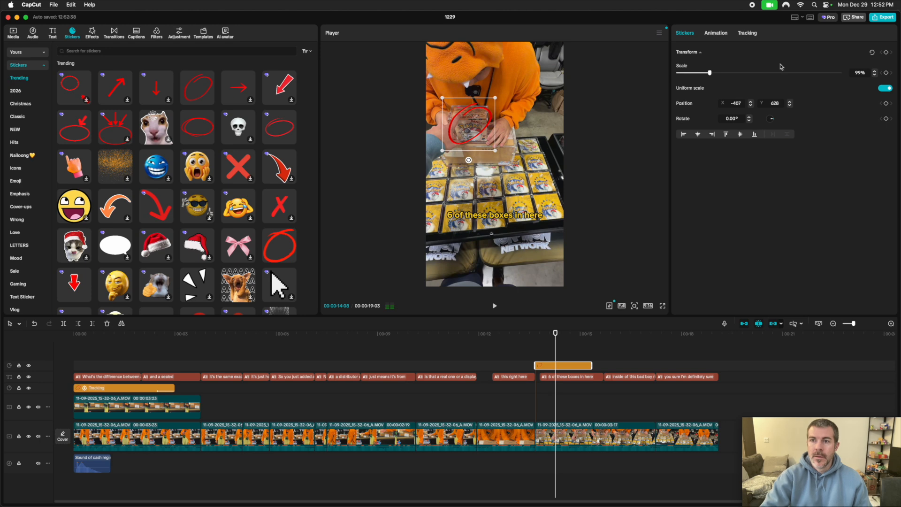
pyautogui.click(747, 33)
pyautogui.click(720, 76)
pyautogui.moveTo(494, 165); pyautogui.dragTo(470, 132)
pyautogui.click(878, 308)
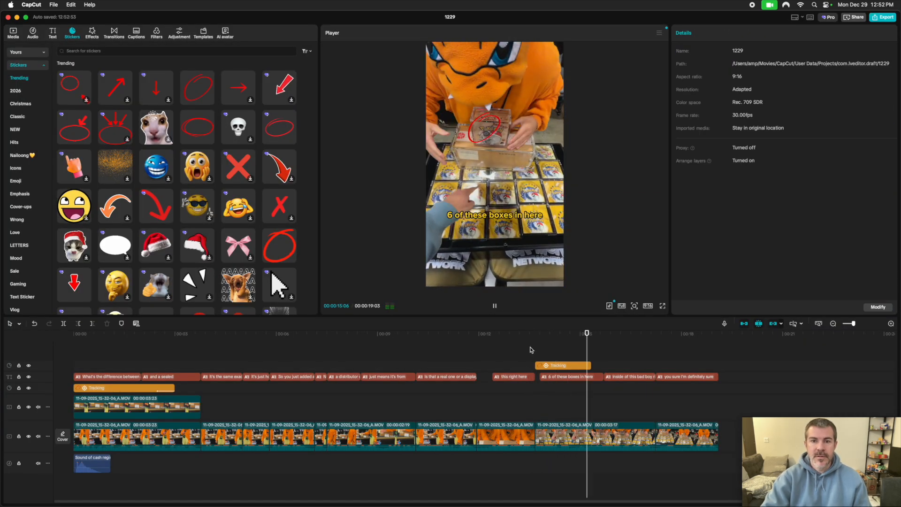
pyautogui.press('space')
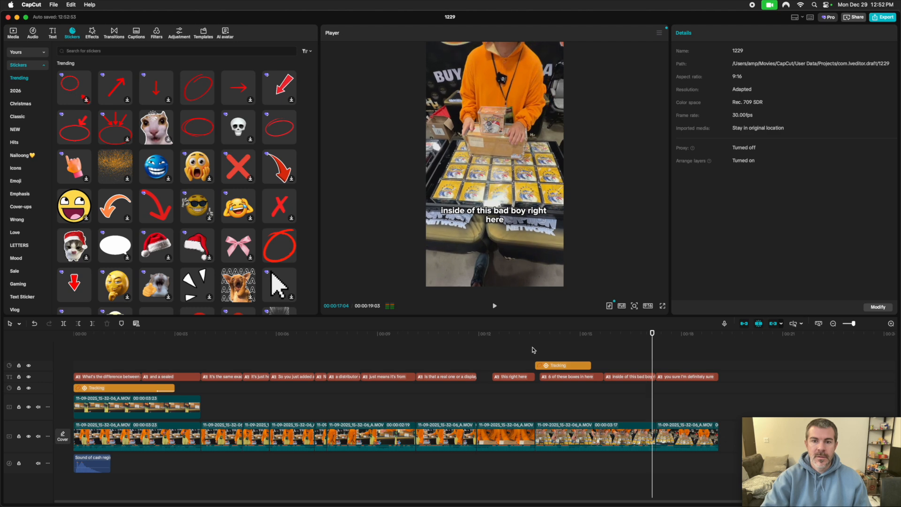
# Split the last caption, "you sure I'm definitely sure", at 00:00:18:04.
pyautogui.click(610, 358)
pyautogui.click(656, 371)
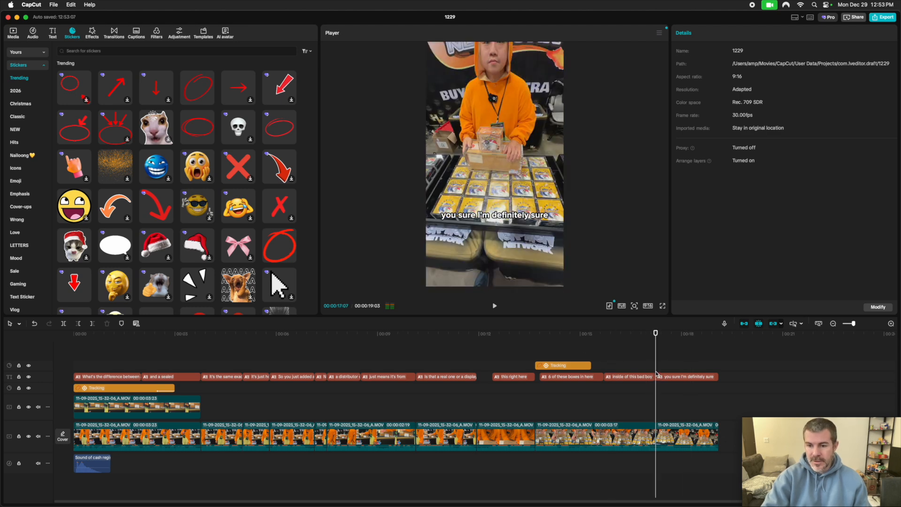
pyautogui.moveTo(660, 370); pyautogui.dragTo(686, 369)
pyautogui.click(686, 377)
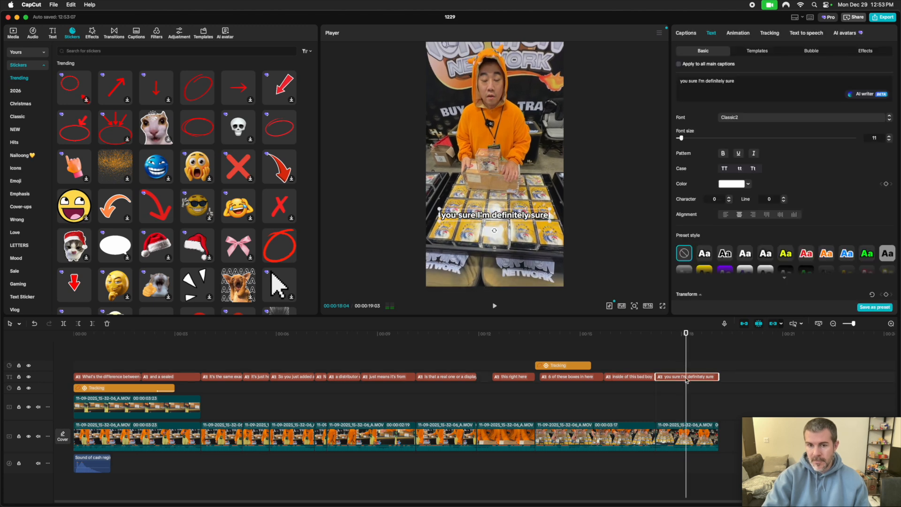
pyautogui.press('super+b')
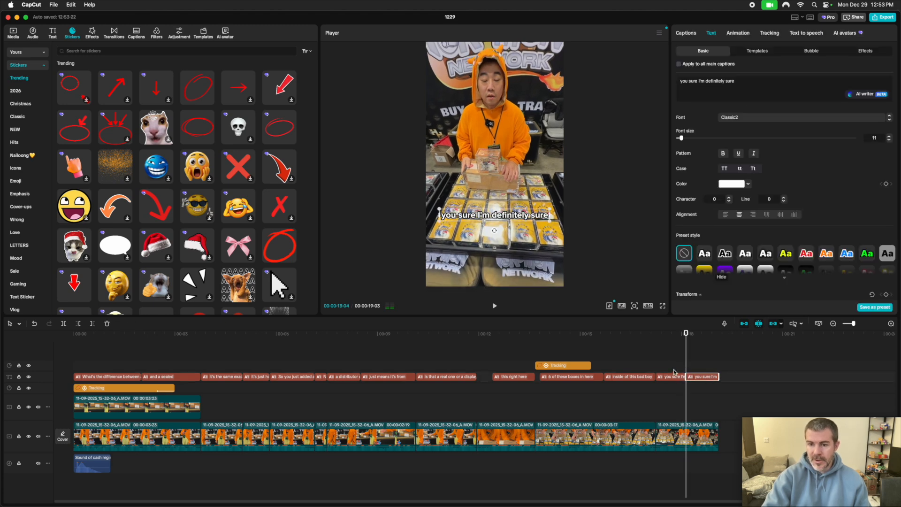
# Shorten the text of the split caption's first half to "you sure?".
pyautogui.click(674, 374)
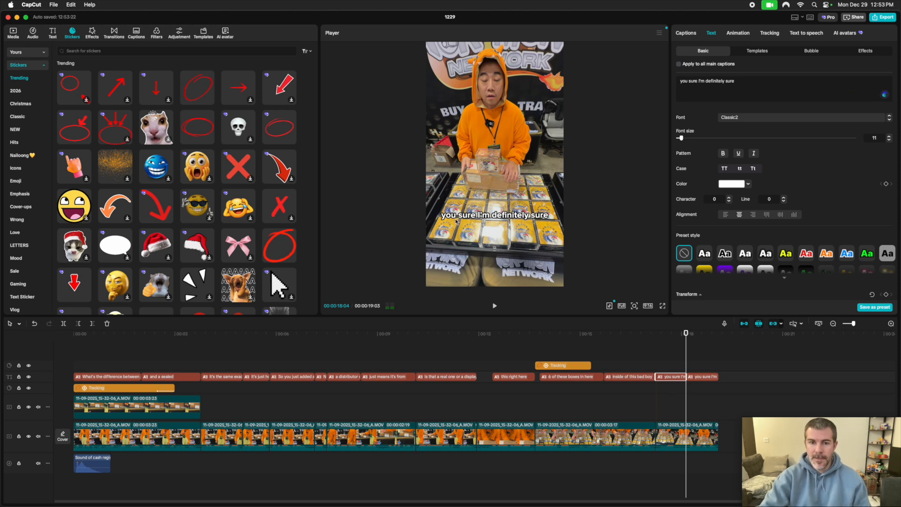
pyautogui.click(674, 367)
pyautogui.click(674, 376)
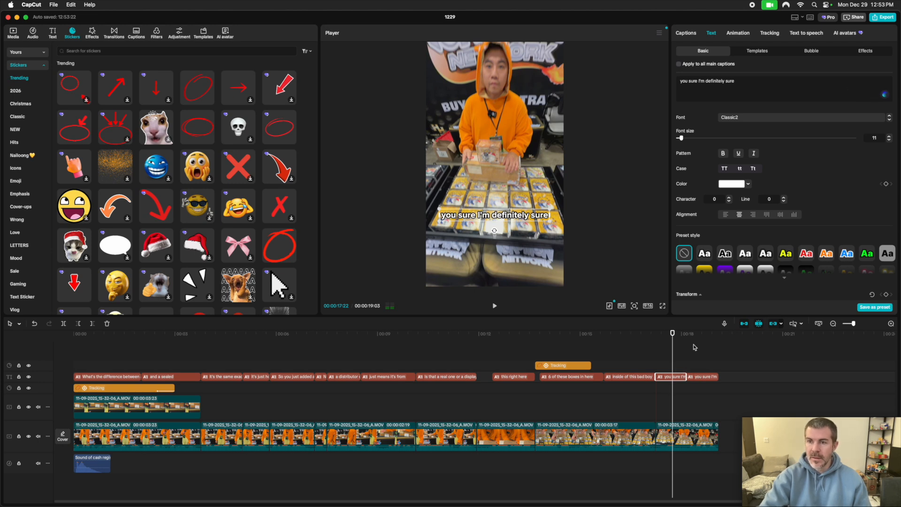
pyautogui.moveTo(697, 81); pyautogui.dragTo(784, 79)
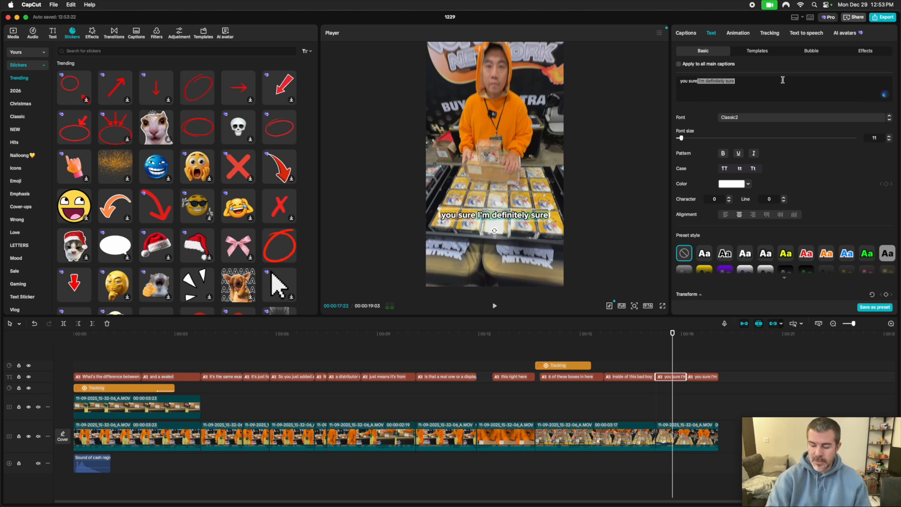
pyautogui.write('?')
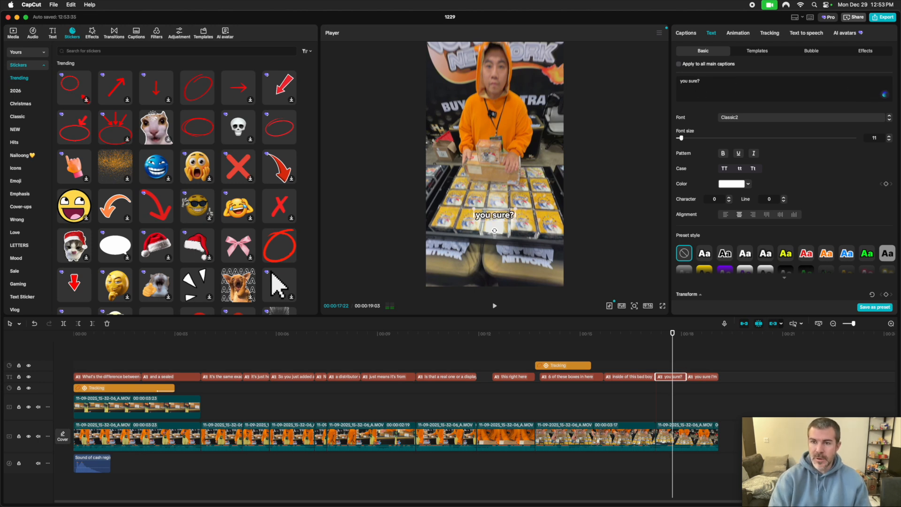
# Capitalize the split caption to read "You sure?" and set its text color to yellow.
pyautogui.click(683, 81)
pyautogui.press('BackSpace')
pyautogui.write('Y')
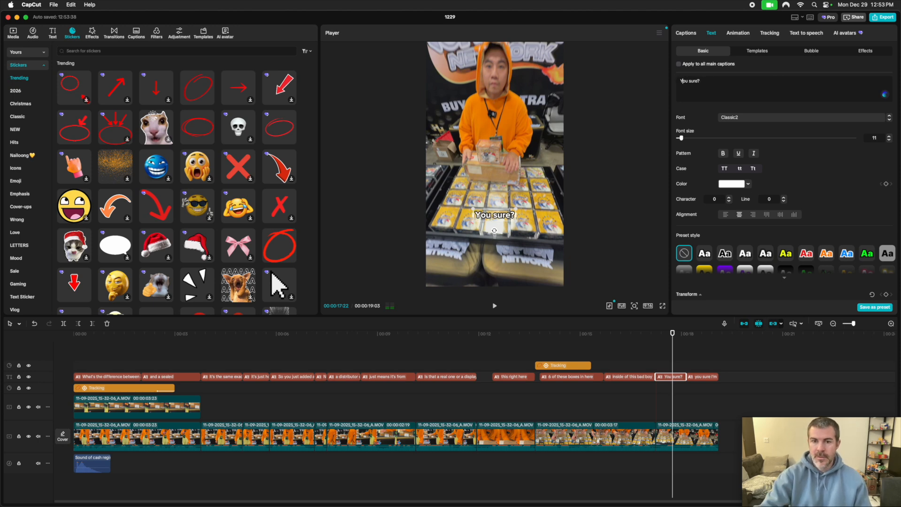
pyautogui.click(748, 184)
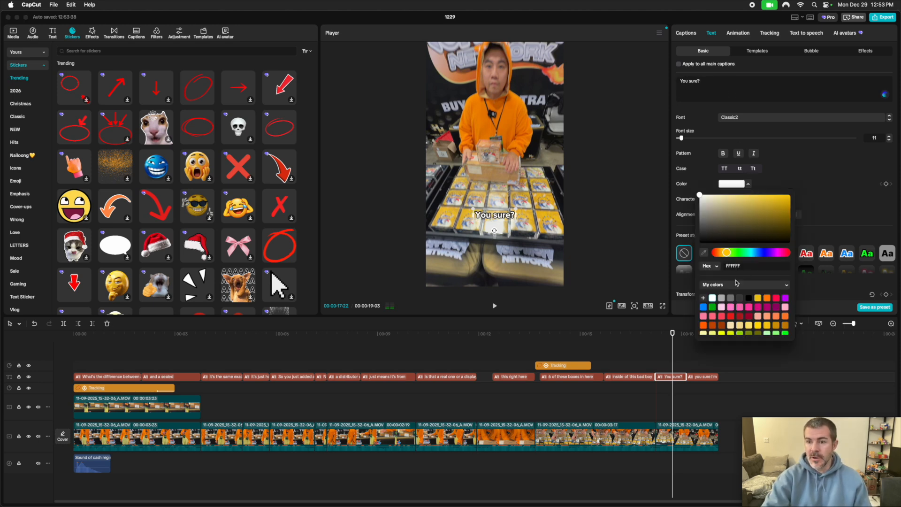
pyautogui.click(759, 299)
pyautogui.click(705, 373)
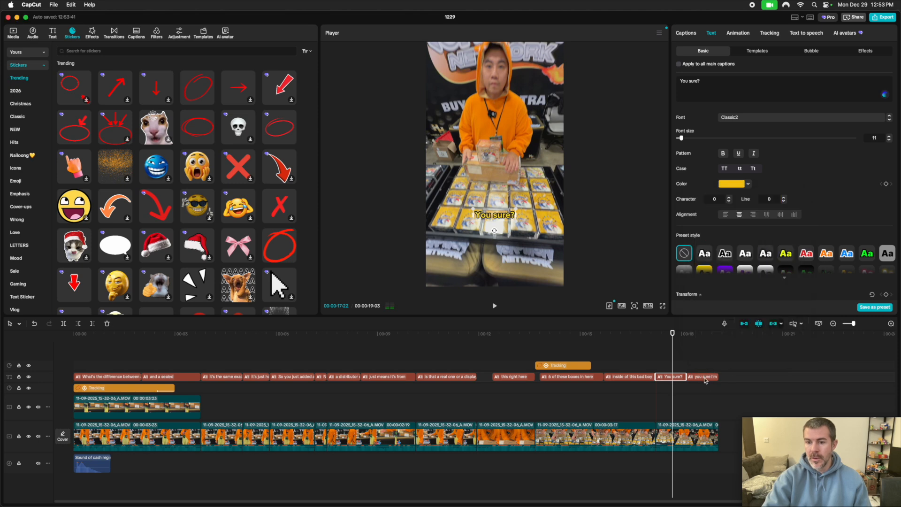
# Correct the last caption to read "I'm definitely sure." and play back the ending.
pyautogui.click(703, 378)
pyautogui.click(704, 377)
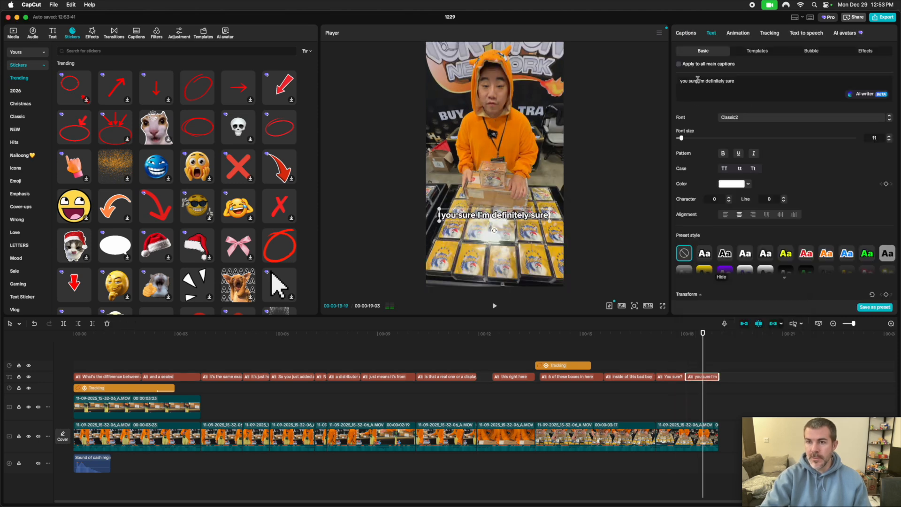
pyautogui.moveTo(699, 80); pyautogui.dragTo(671, 81)
pyautogui.press('BackSpace')
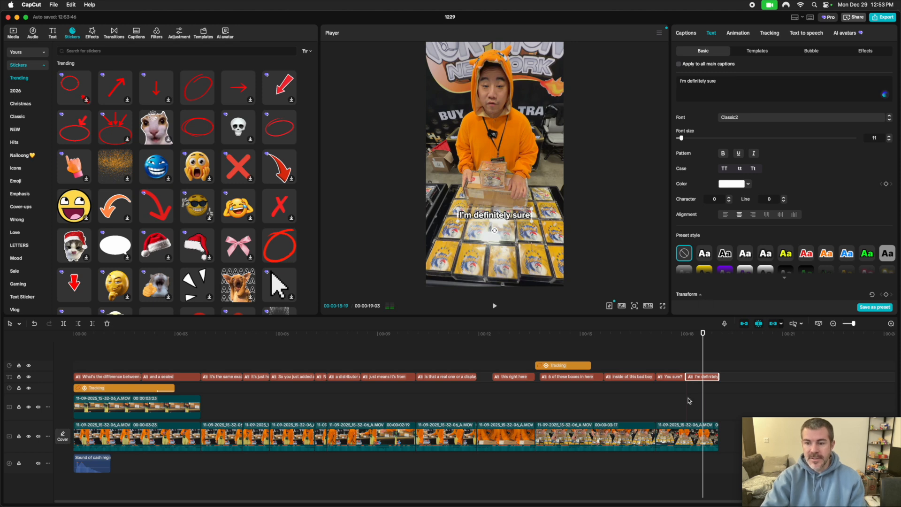
pyautogui.click(656, 367)
pyautogui.press('space')
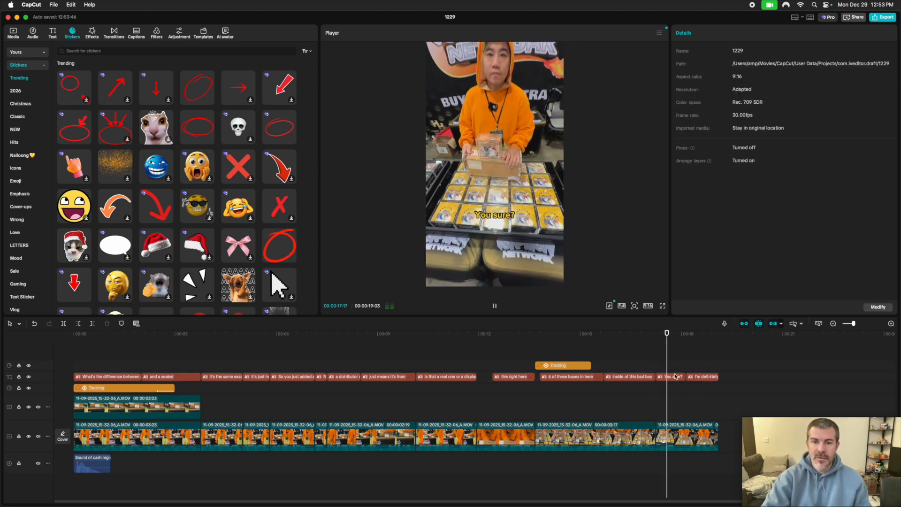
pyautogui.click(710, 376)
pyautogui.click(728, 86)
pyautogui.write('.')
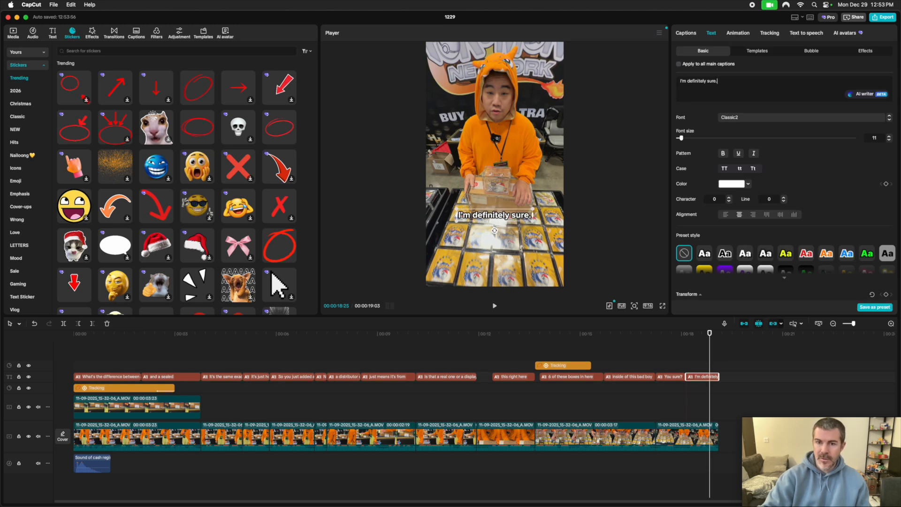
pyautogui.click(732, 369)
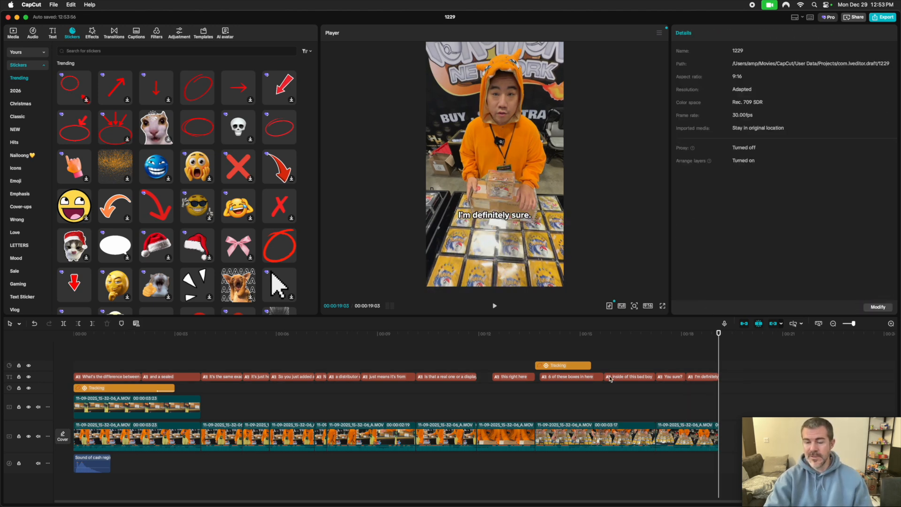
# Play the short from the beginning and inspect the framing of its opening shot.
pyautogui.click(67, 368)
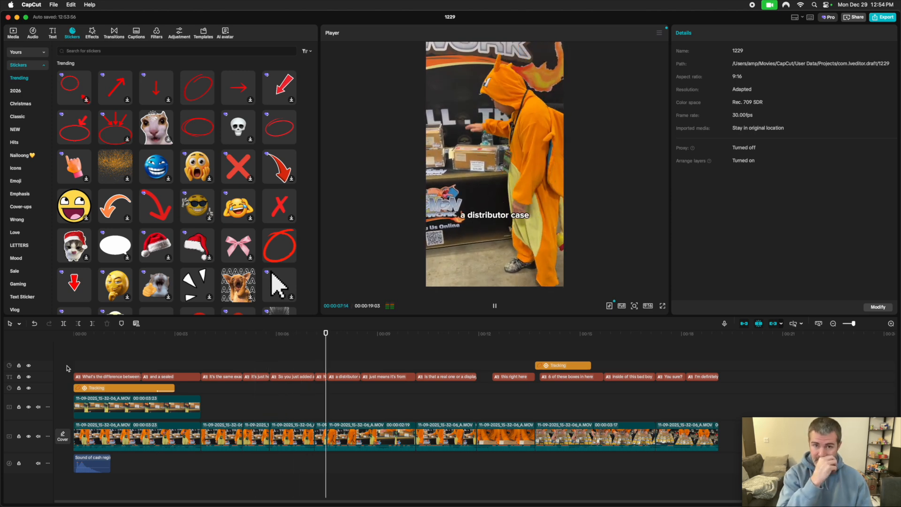
pyautogui.click(91, 362)
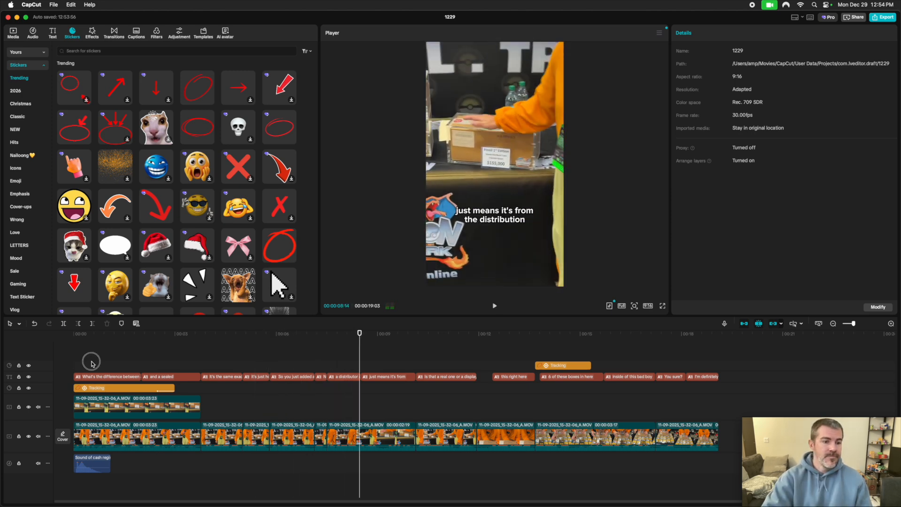
pyautogui.click(74, 378)
pyautogui.click(81, 378)
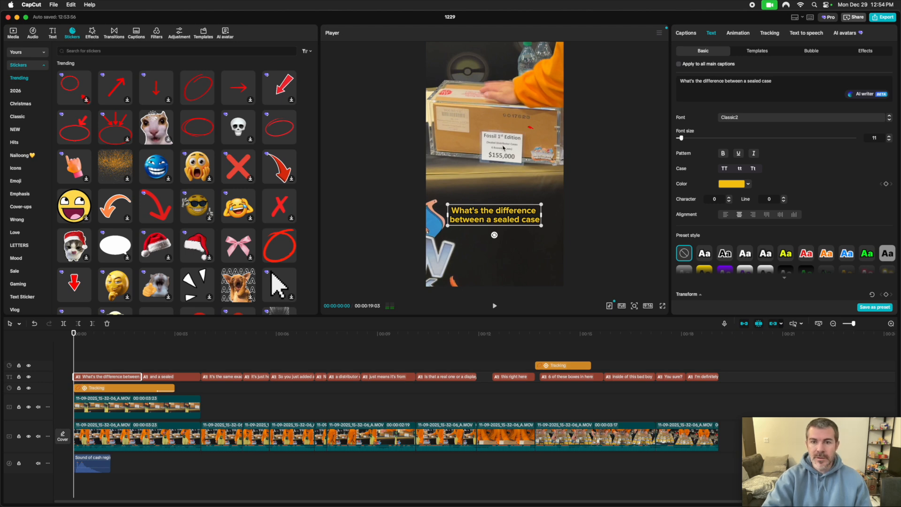
pyautogui.click(86, 371)
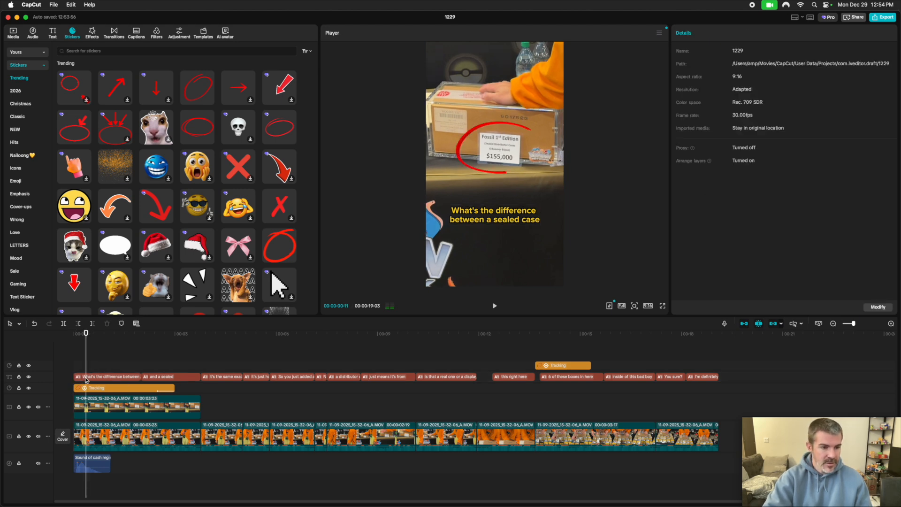
# Scale the opening b-roll overlay clip to 244% and play the whole short from the start.
pyautogui.click(86, 376)
pyautogui.click(87, 406)
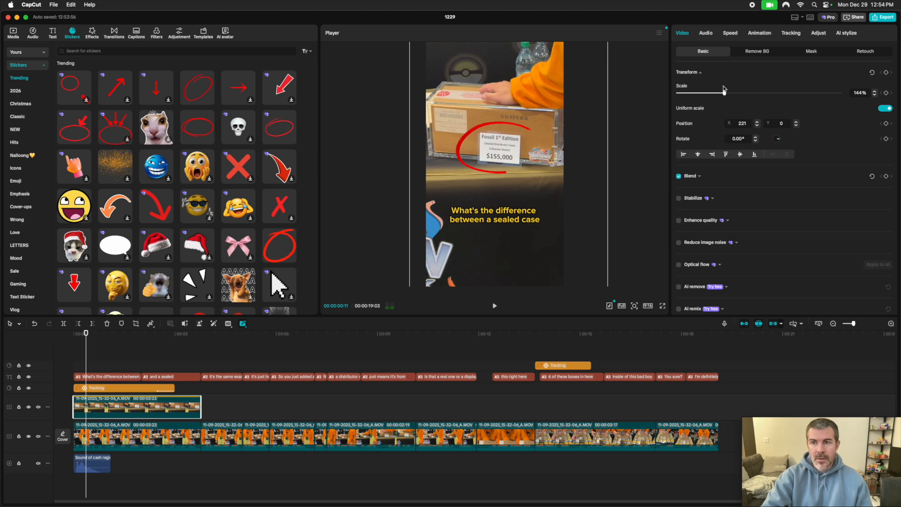
pyautogui.moveTo(725, 93); pyautogui.dragTo(758, 93)
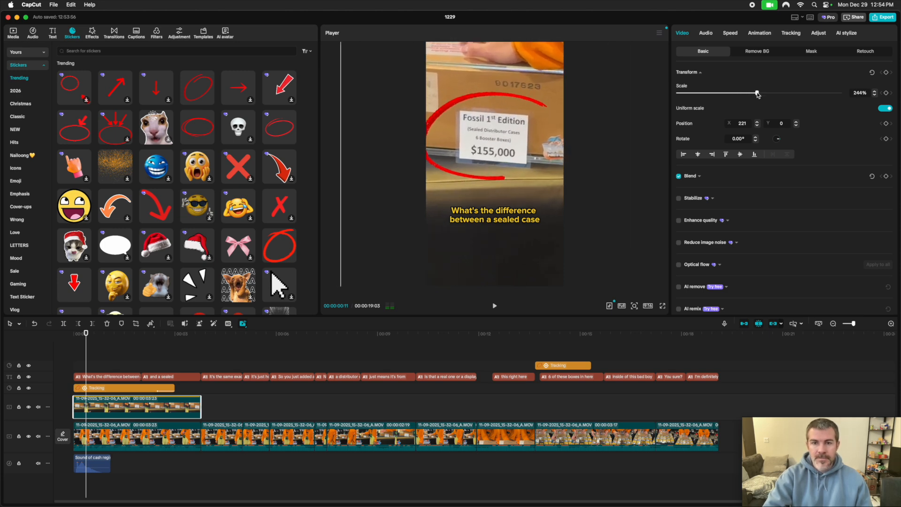
pyautogui.click(59, 369)
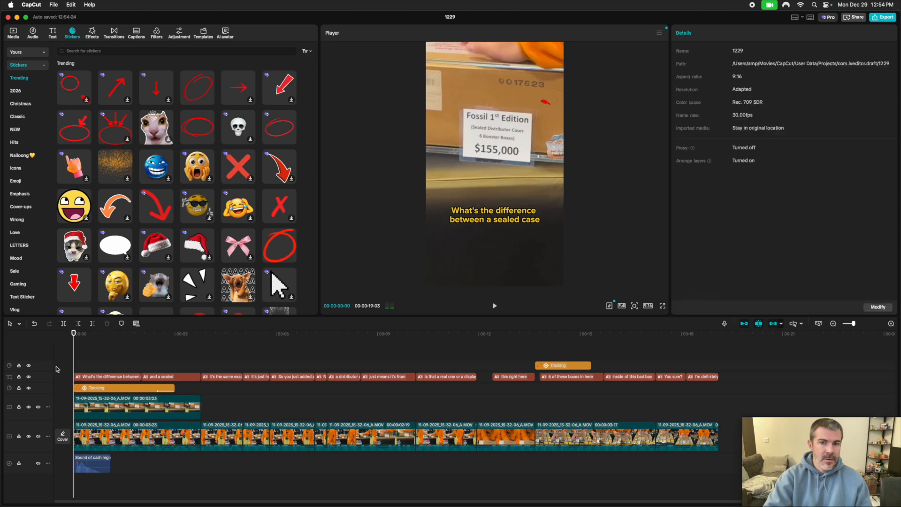
pyautogui.press('space')
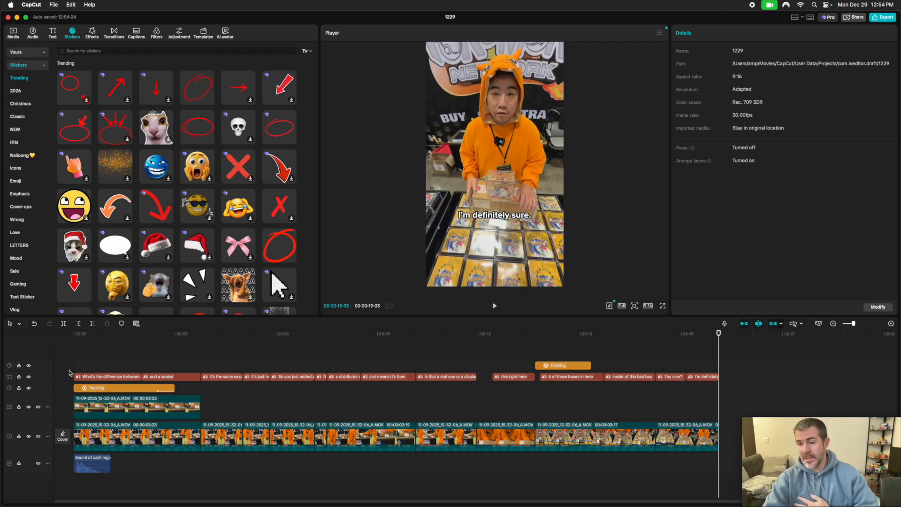
# Export the short under the name "$155,000 Sealed Distributor Pokemon Card Case".
pyautogui.click(884, 16)
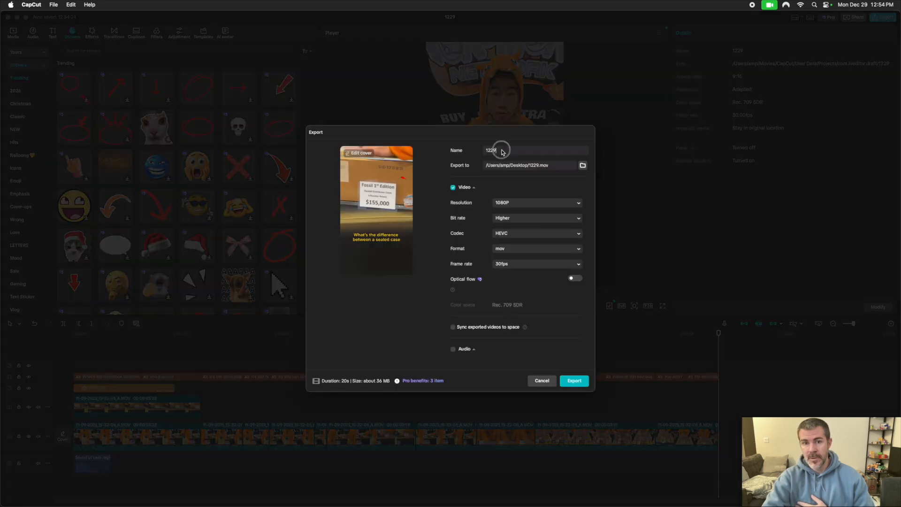
pyautogui.moveTo(501, 150); pyautogui.dragTo(476, 149)
pyautogui.write('$155,000 Sealed Distributor Pokemon Card Case')
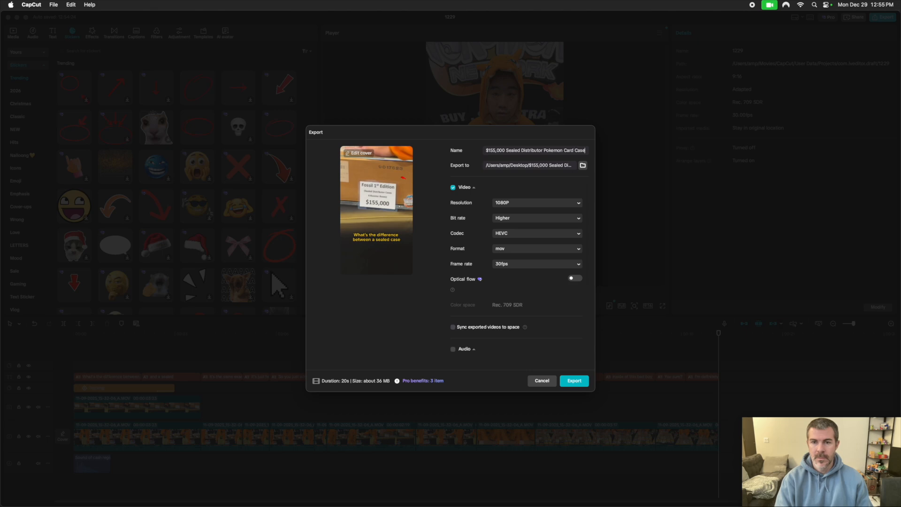
pyautogui.press('Return')
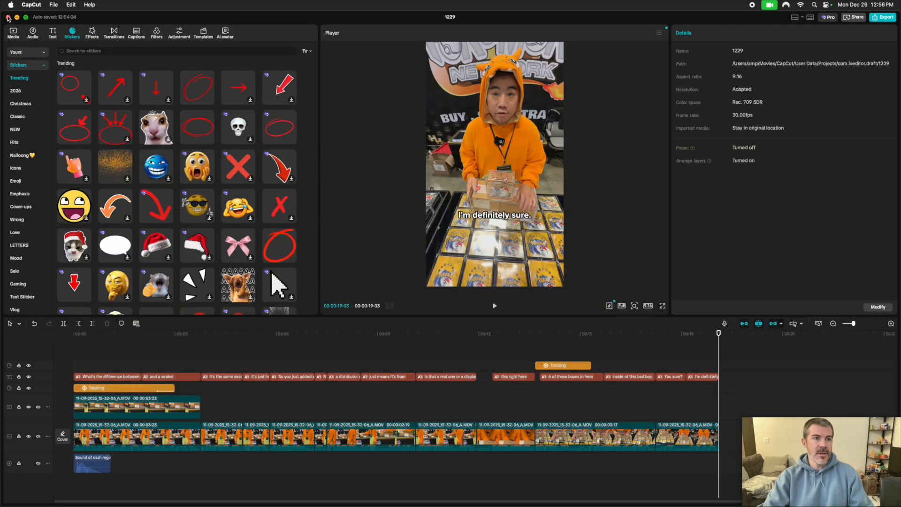
# Close the project and move the exported $155,000 video on the desktop next to the other two finished shorts.
pyautogui.click(8, 18)
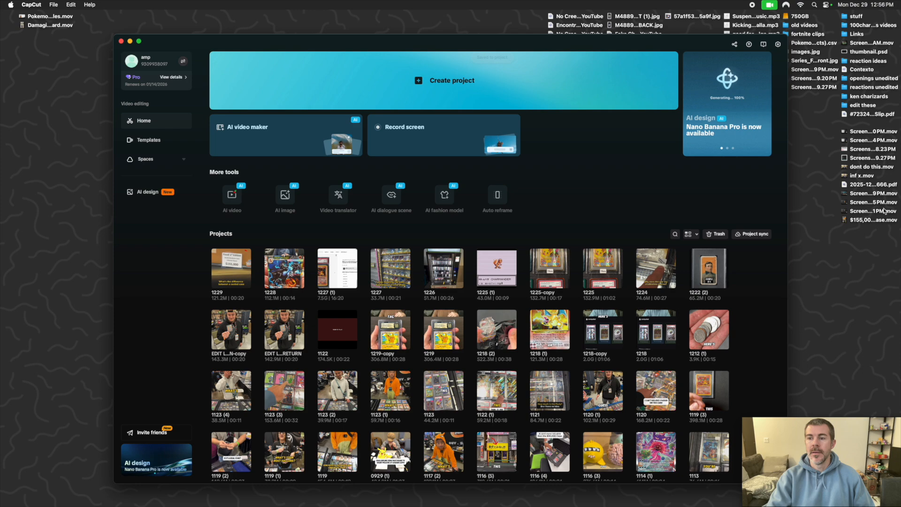
pyautogui.click(865, 220)
pyautogui.moveTo(864, 222); pyautogui.dragTo(39, 35)
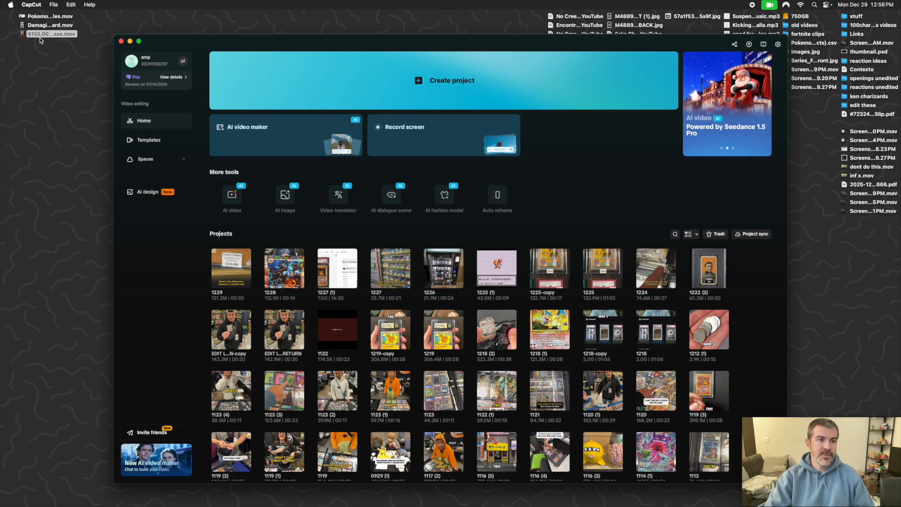
# Switch to YouTube Studio in Chrome and add the exported $155,000 video from the desktop as a new video upload.
pyautogui.click(53, 63)
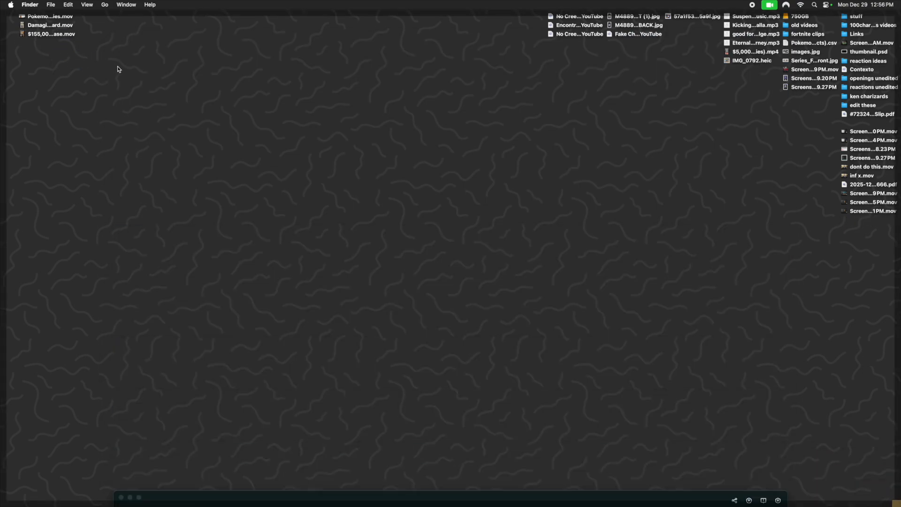
pyautogui.click(117, 70)
pyautogui.press('super+Tab')
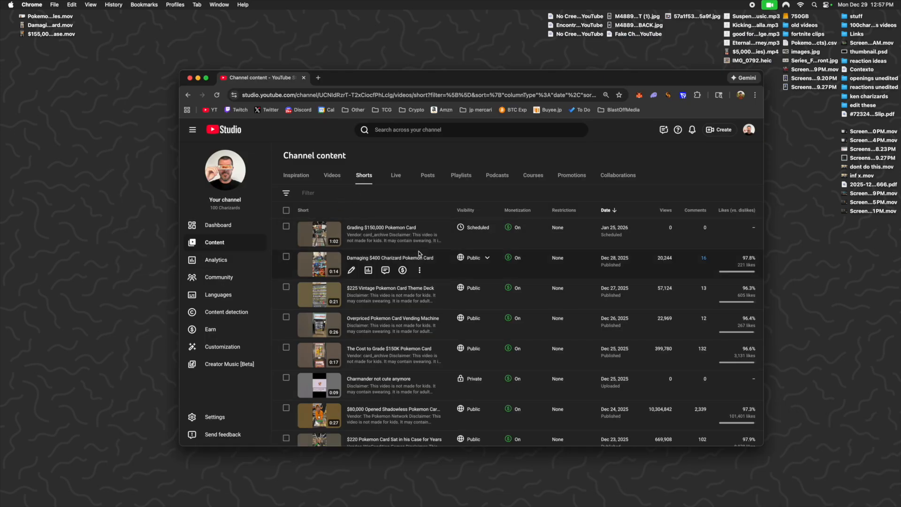
pyautogui.click(731, 132)
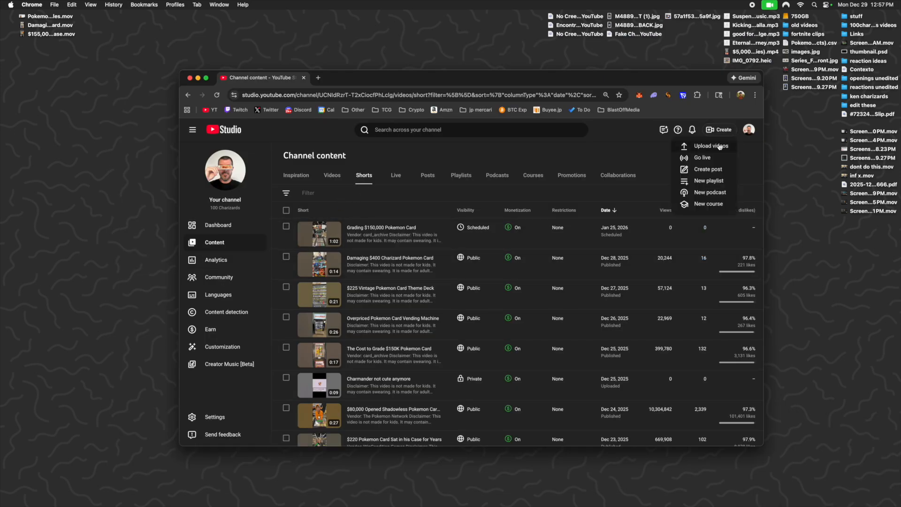
pyautogui.click(716, 147)
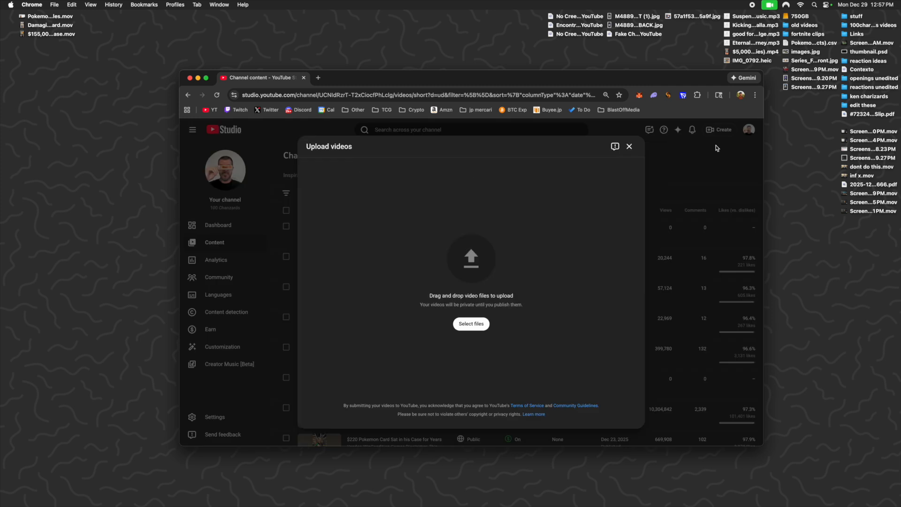
pyautogui.moveTo(58, 34); pyautogui.dragTo(483, 261)
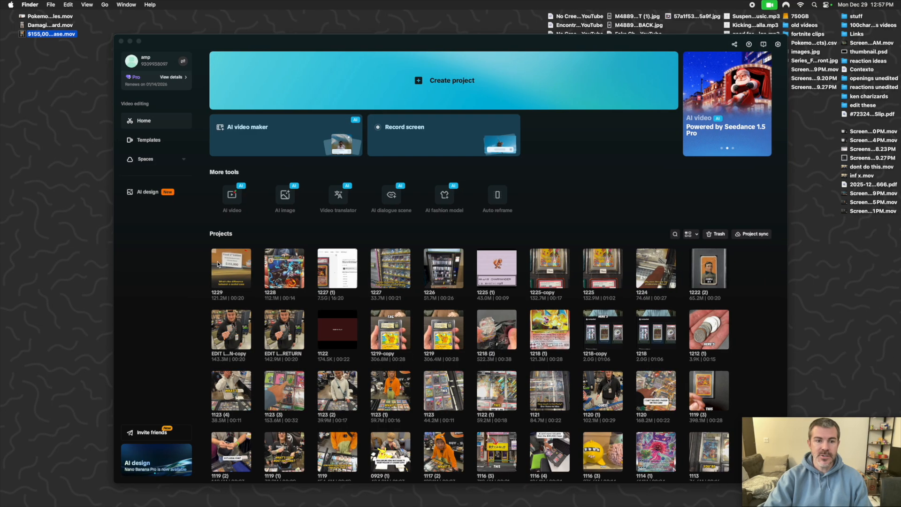
# Reopen project 1229 in CapCut and add "good for the ghost - Alge.mp3" from the desktop as music starting at 00:00:00:00.
pyautogui.click(233, 265)
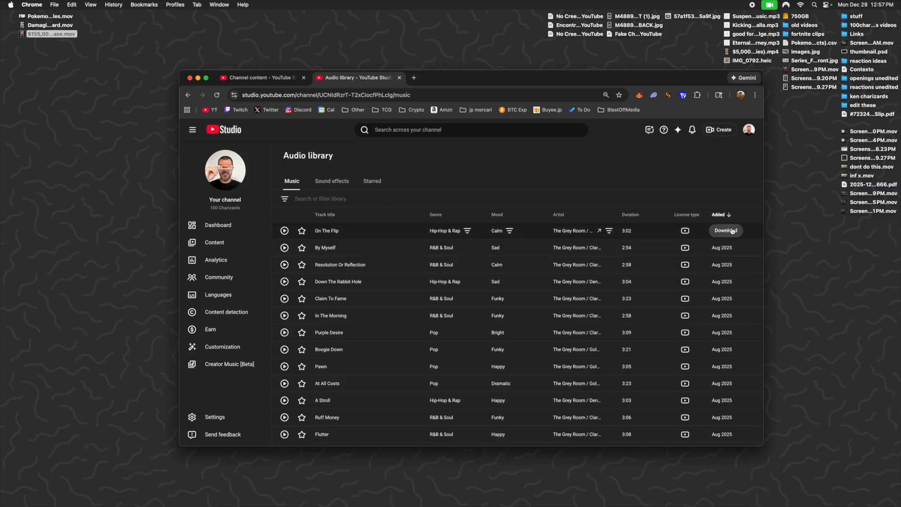
pyautogui.click(716, 231)
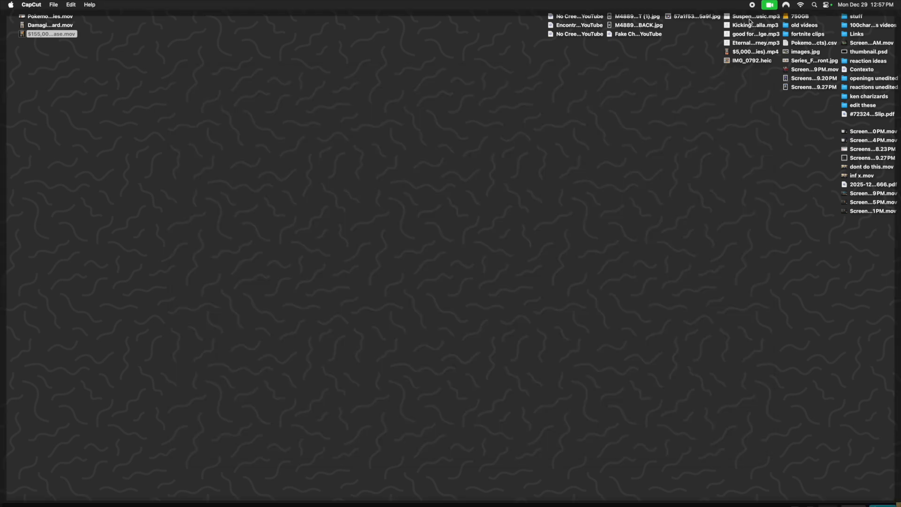
pyautogui.click(740, 44)
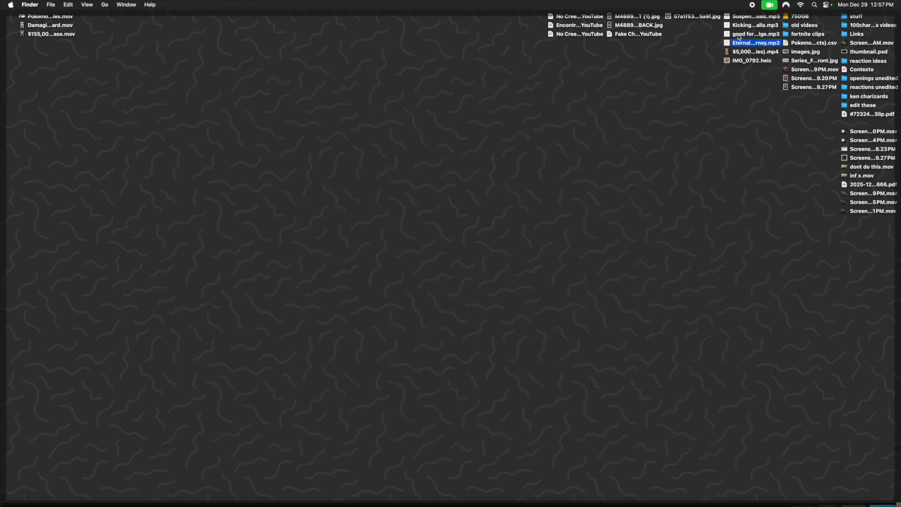
pyautogui.click(741, 35)
pyautogui.moveTo(742, 35); pyautogui.dragTo(158, 474)
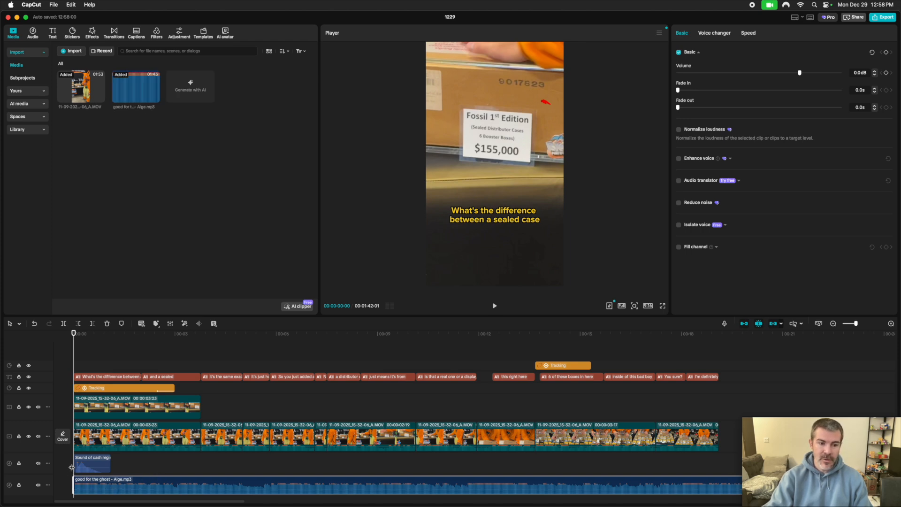
# Play the opening with the music and lower the music track's volume to -22.4 dB.
pyautogui.press('space')
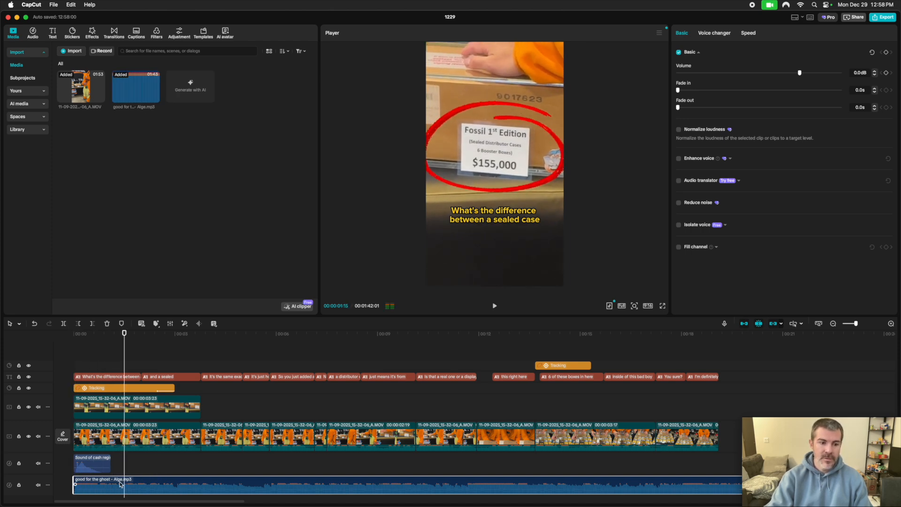
pyautogui.moveTo(230, 487); pyautogui.dragTo(230, 493)
pyautogui.moveTo(229, 492); pyautogui.dragTo(230, 492)
# Split the music track at the end of the video, 00:00:19:03, and delete the remainder.
pyautogui.hscroll(10, 583, 468)
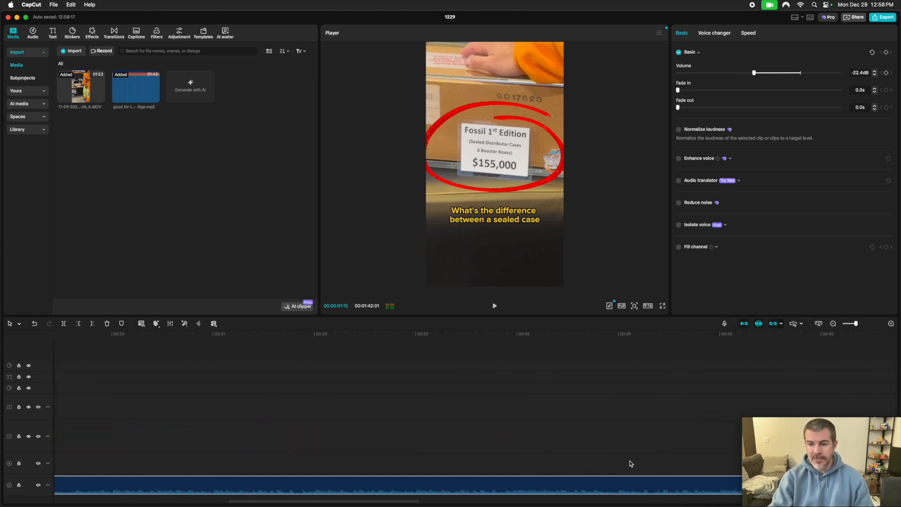
pyautogui.hscroll(-1, 628, 463)
pyautogui.click(397, 392)
pyautogui.click(364, 364)
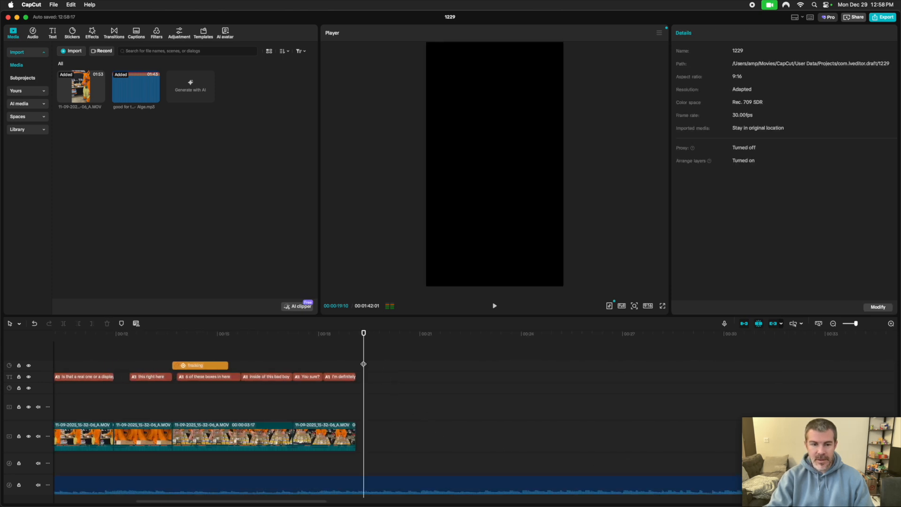
pyautogui.moveTo(365, 365); pyautogui.dragTo(355, 365)
pyautogui.click(355, 484)
pyautogui.press('super+b')
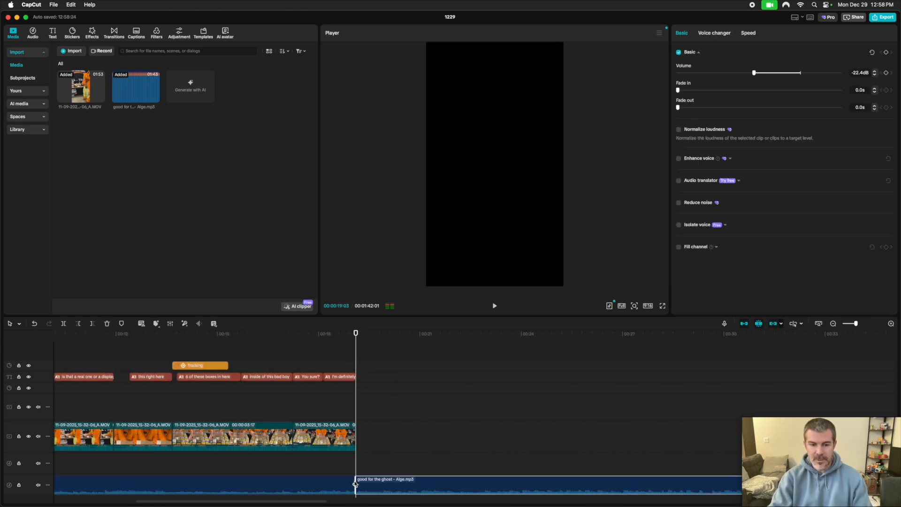
pyautogui.press('Delete')
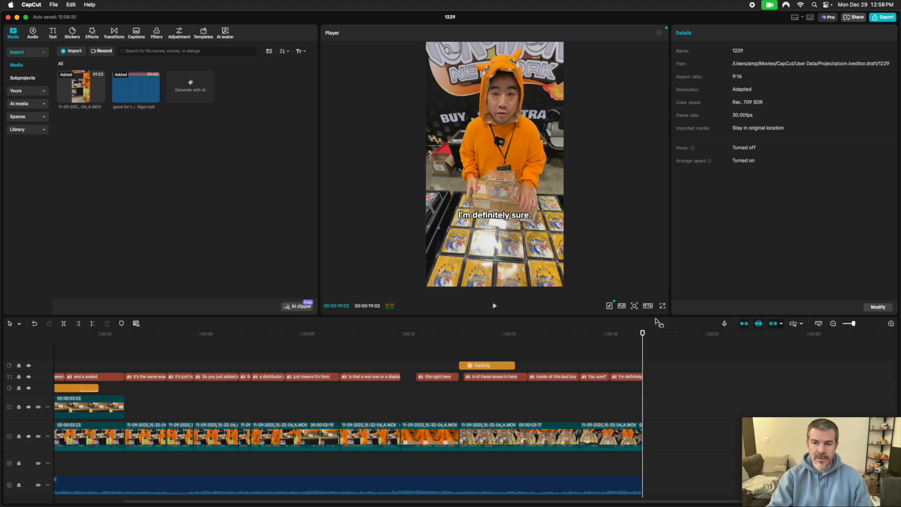
# Delete the background music clip from the project's timeline.
pyautogui.click(616, 483)
pyautogui.press('Delete')
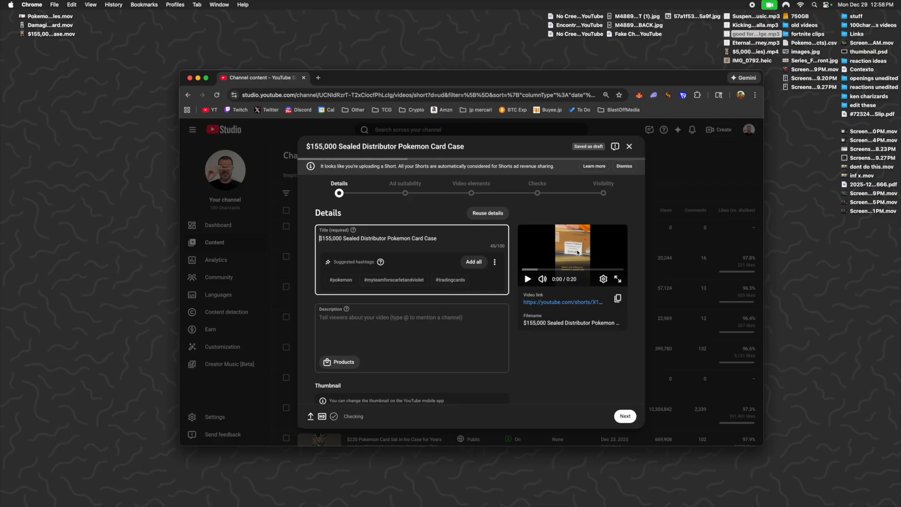
# Switch to YouTube Studio in Chrome and copy the description of the "$80,000 Opened Shadowless Pokemon Card Box" Short into the $155,000 video's description.
pyautogui.click(381, 318)
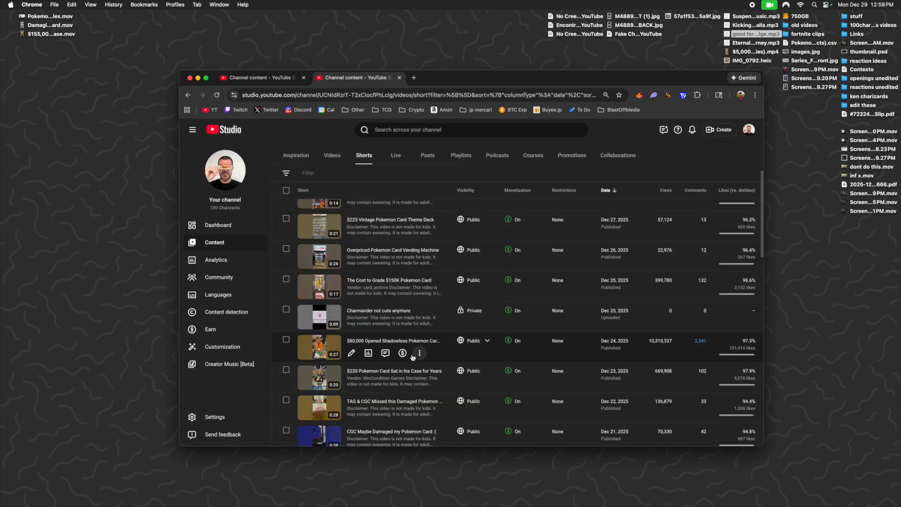
pyautogui.click(356, 355)
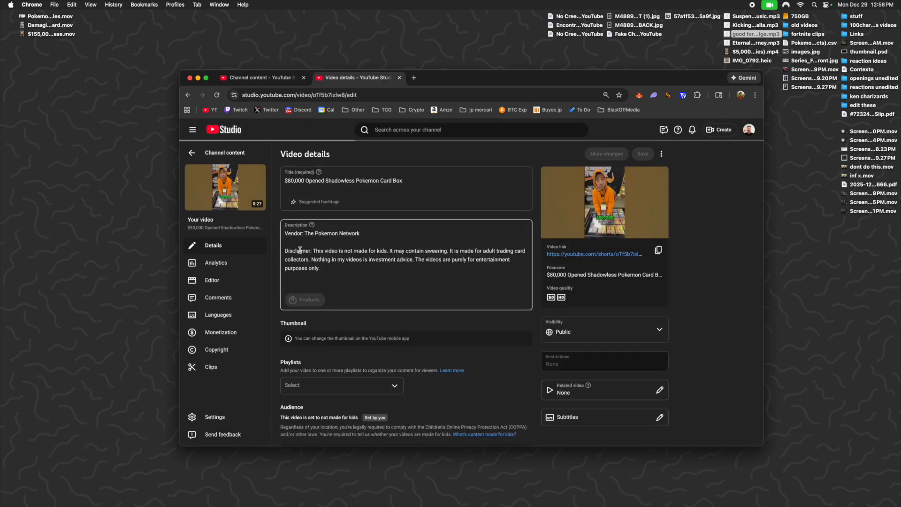
pyautogui.moveTo(338, 273); pyautogui.dragTo(265, 229)
pyautogui.press('super+c')
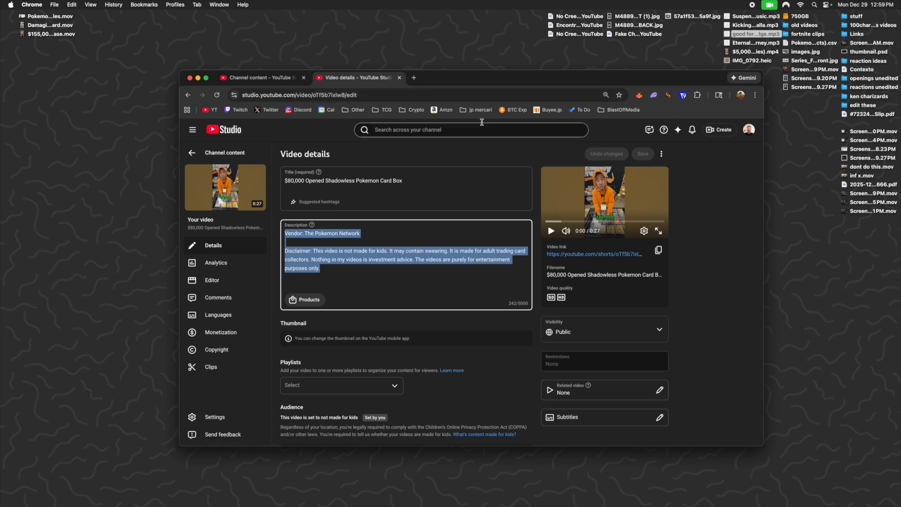
pyautogui.click(399, 78)
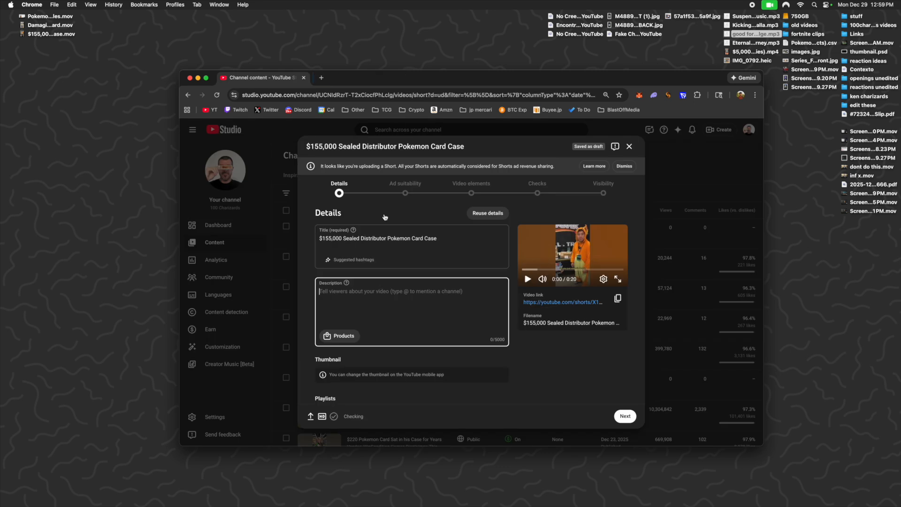
pyautogui.click(350, 298)
pyautogui.press('super+v')
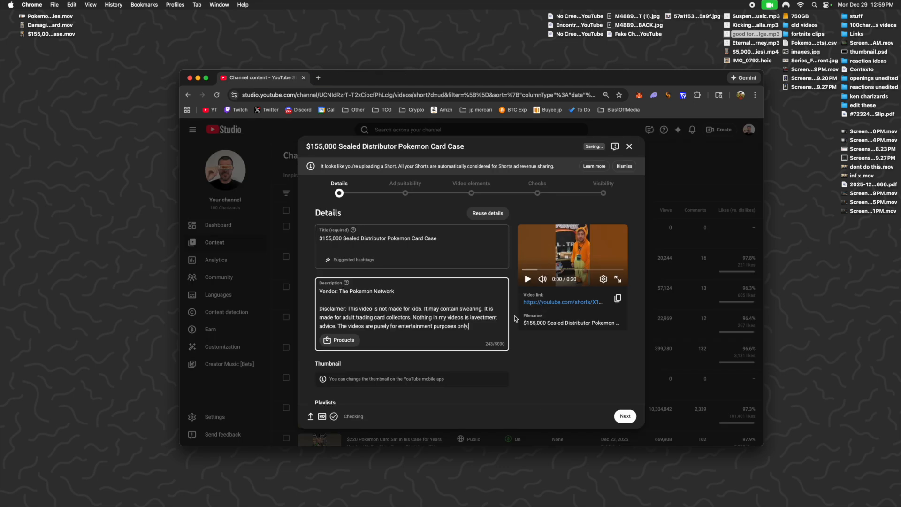
# Expand the additional video details, answer No to the altered content question, and review the remaining settings and tags.
pyautogui.scroll(-8, 472, 313)
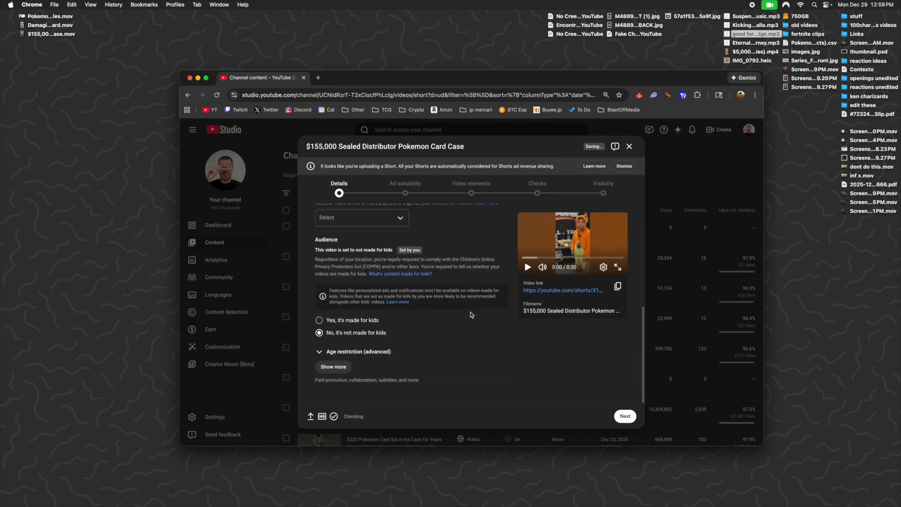
pyautogui.click(343, 367)
pyautogui.scroll(-5, 436, 350)
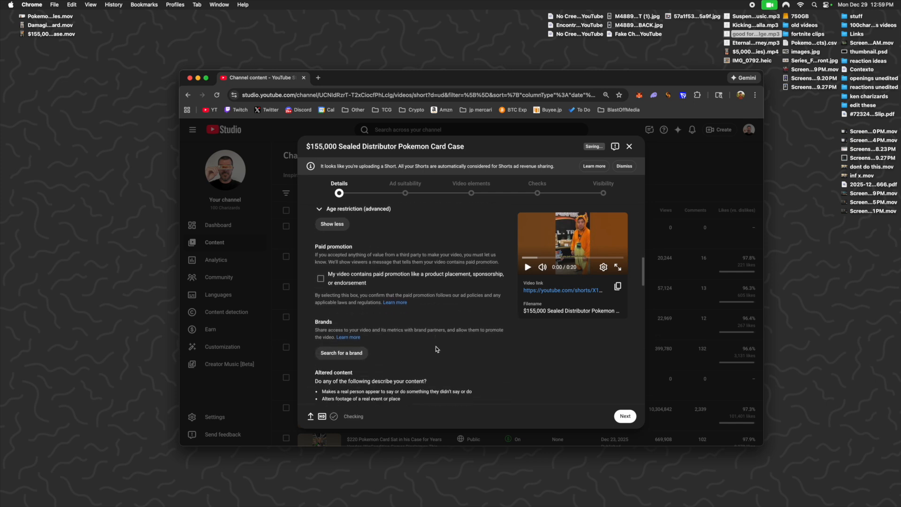
pyautogui.scroll(-2, 437, 349)
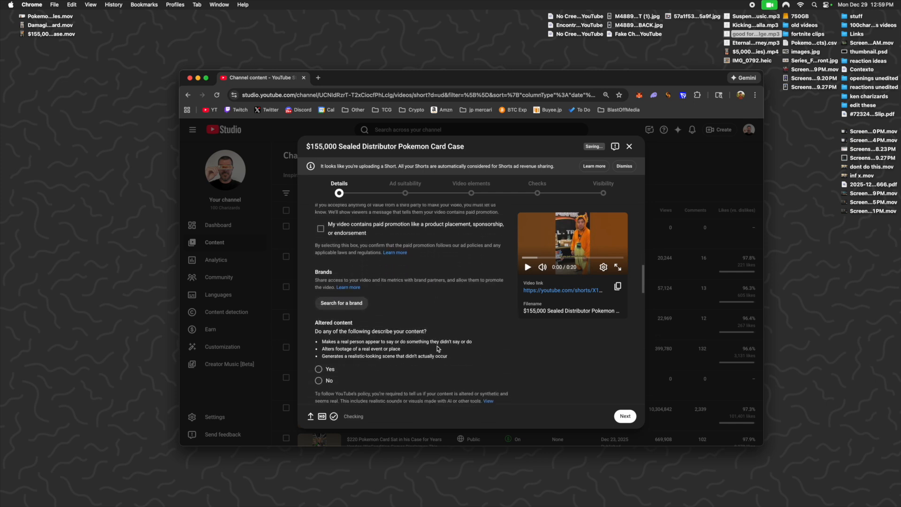
pyautogui.click(333, 381)
pyautogui.scroll(-8, 399, 376)
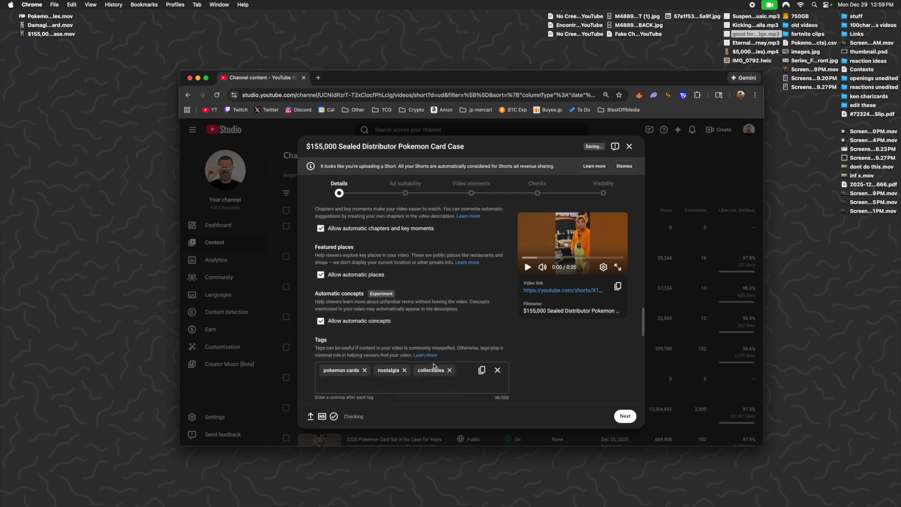
pyautogui.scroll(15, 434, 366)
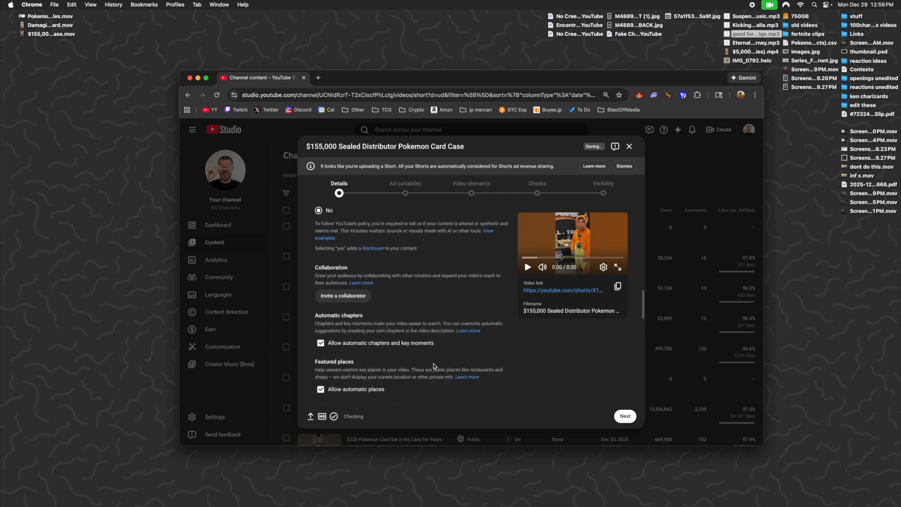
# Submit the ad suitability rating as "None of the above" and continue past the video elements without adding any.
pyautogui.click(625, 416)
pyautogui.scroll(-10, 404, 400)
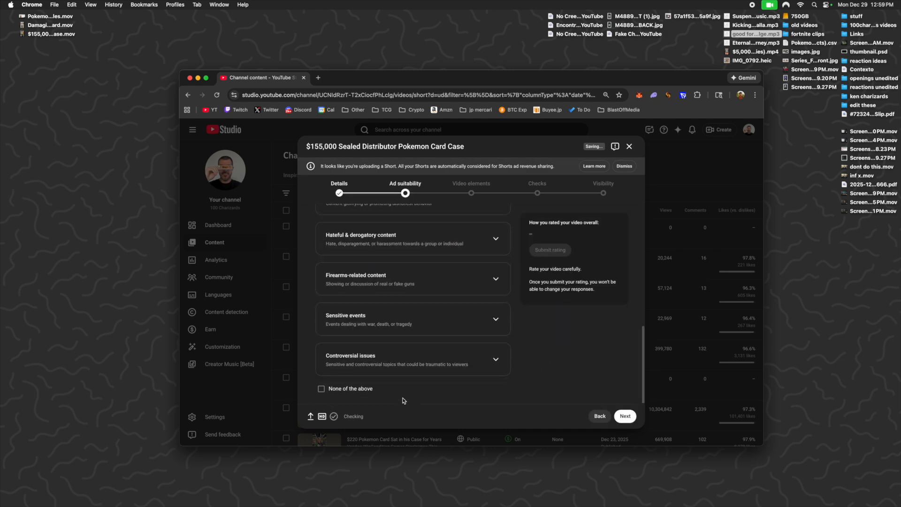
pyautogui.click(331, 391)
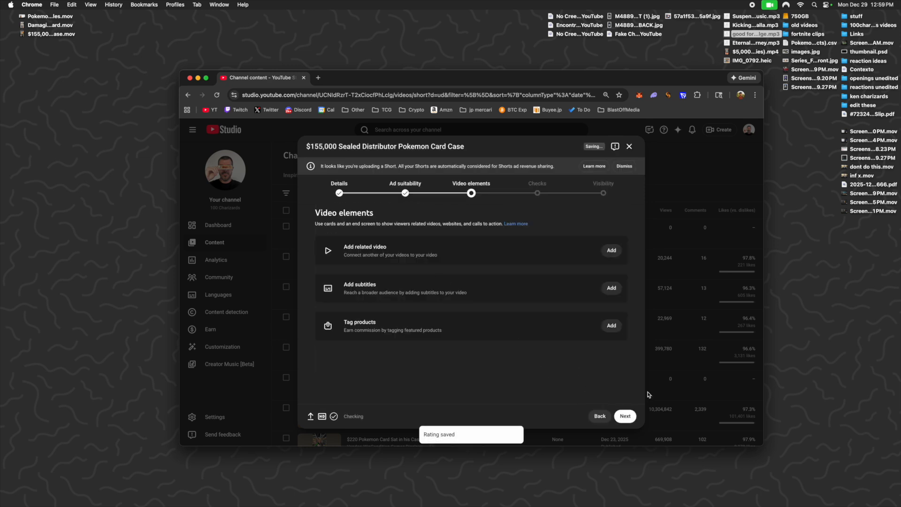
pyautogui.click(629, 416)
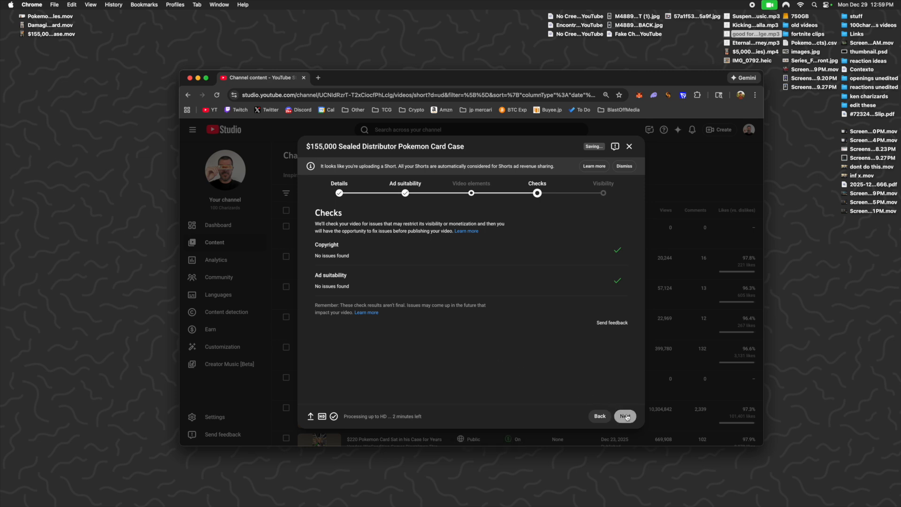
# Schedule the video to go from private to public on Dec 29, 2025 at 5:30 PM and close the confirmation.
pyautogui.click(627, 416)
pyautogui.scroll(-3, 390, 350)
pyautogui.click(357, 410)
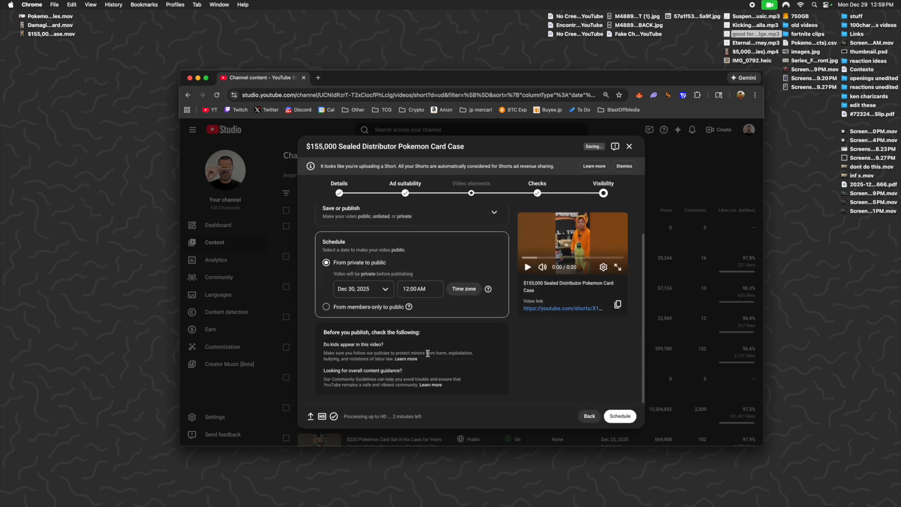
pyautogui.click(372, 288)
pyautogui.click(355, 381)
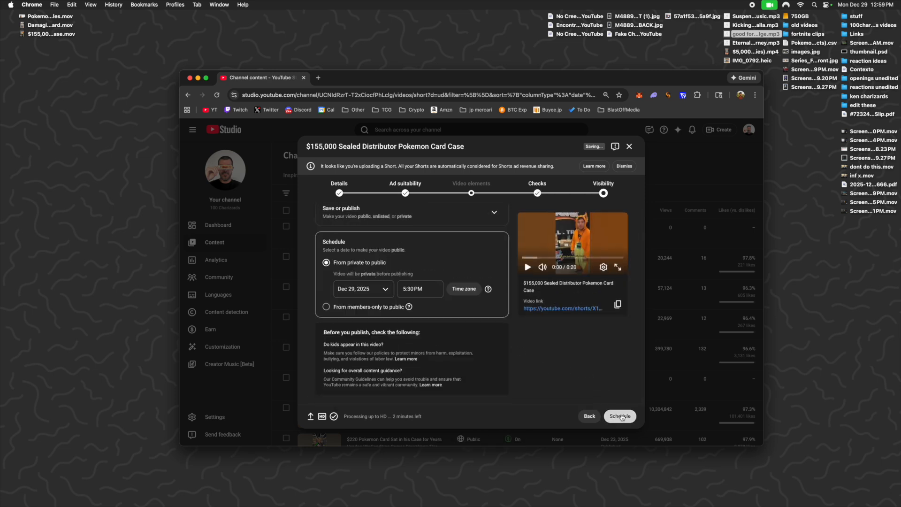
pyautogui.click(620, 416)
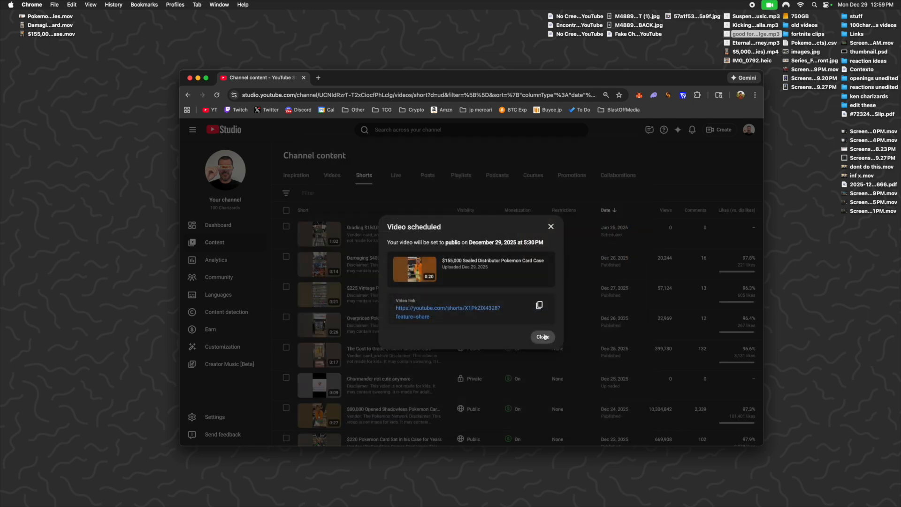
pyautogui.click(543, 337)
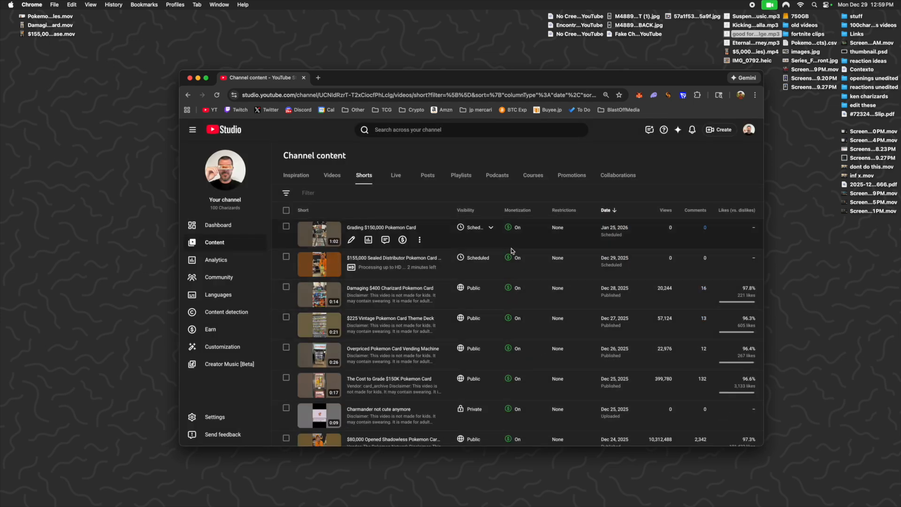